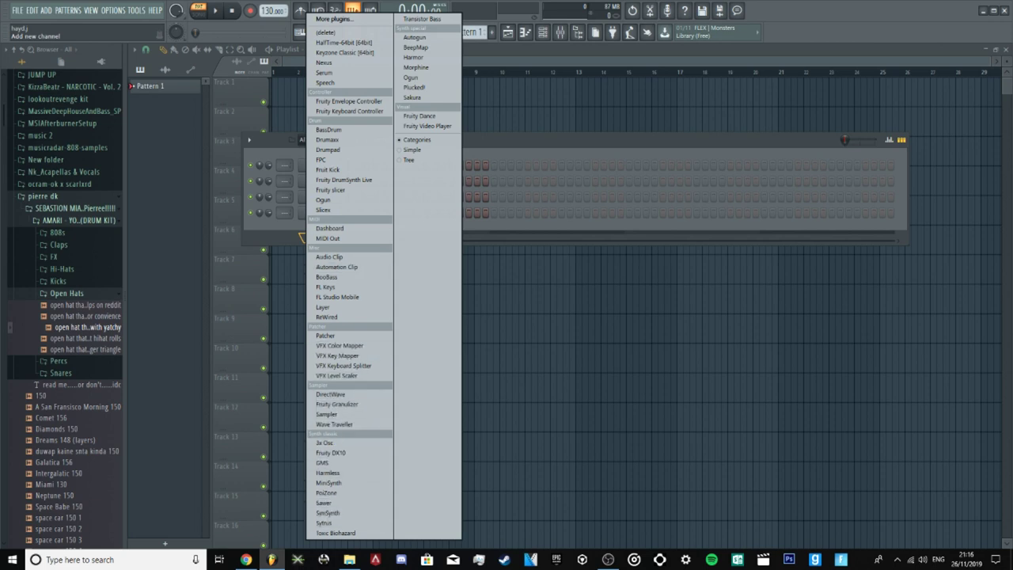
Step: Add a Nexus channel to the channel rack and minimize its plugin window out of the way
{"action": "left_click", "coordinate": [324, 62]}
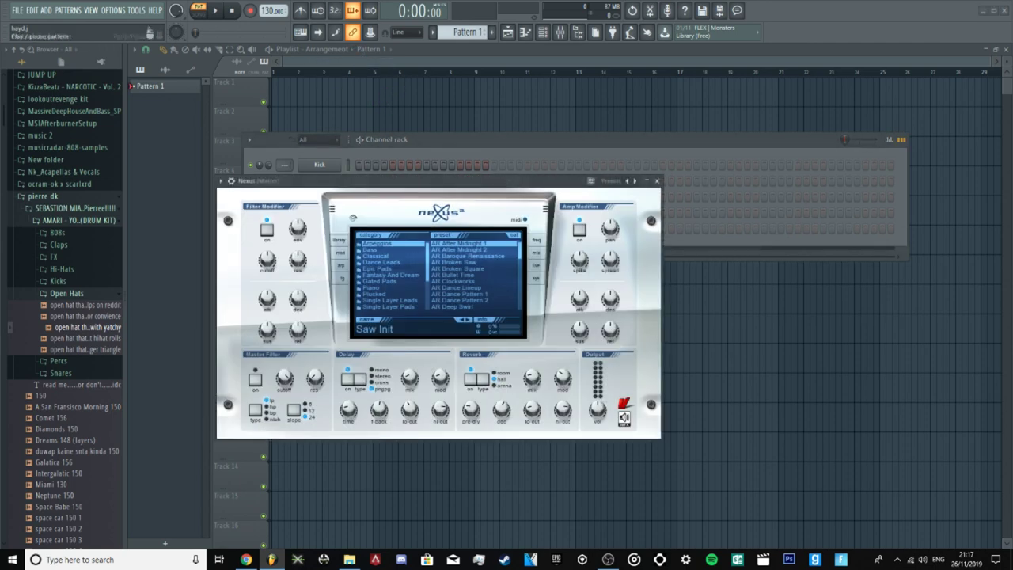
{"action": "left_click_drag", "start_coordinate": [641, 180], "coordinate": [972, 139]}
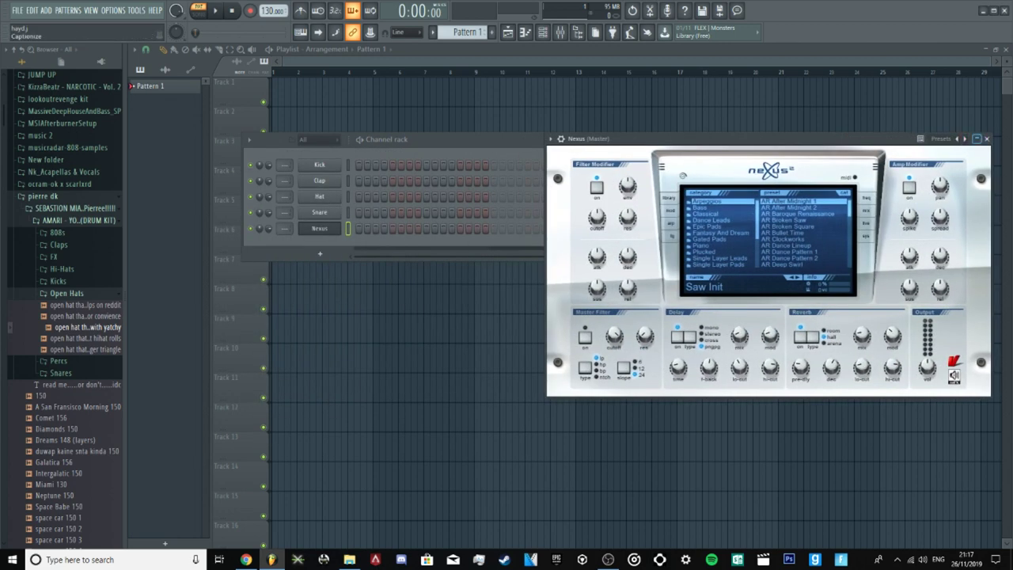
{"action": "left_click", "coordinate": [976, 139]}
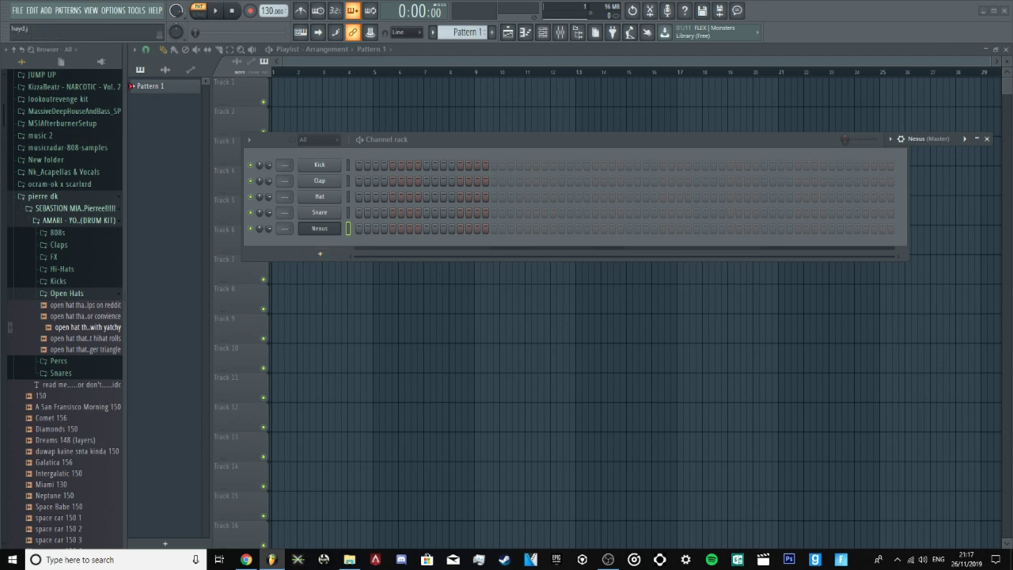
Step: Add a Keyzone Classic channel with the Yamaha Grand Piano program and close its plugin window
{"action": "left_click", "coordinate": [319, 253]}
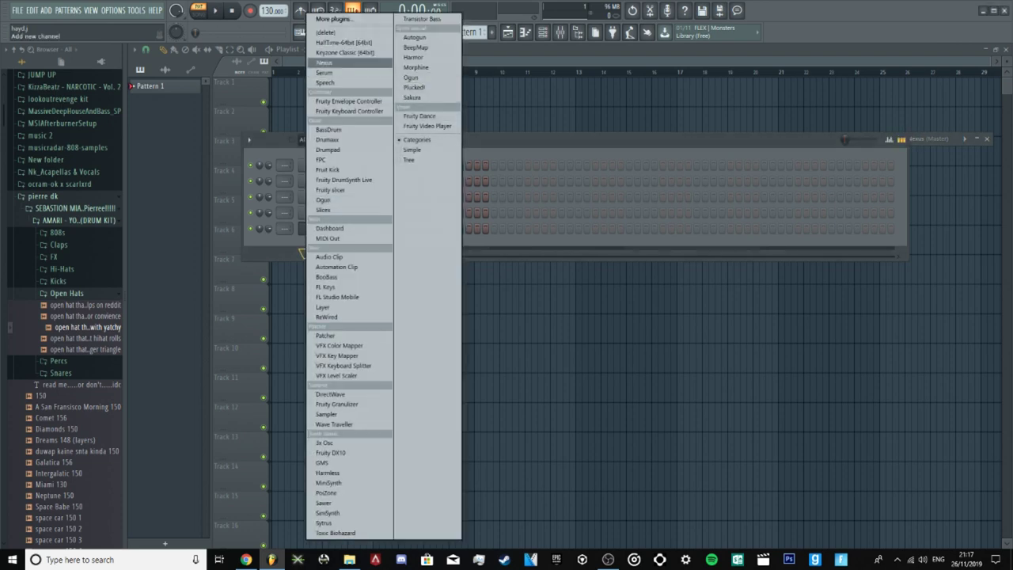
{"action": "left_click", "coordinate": [346, 53]}
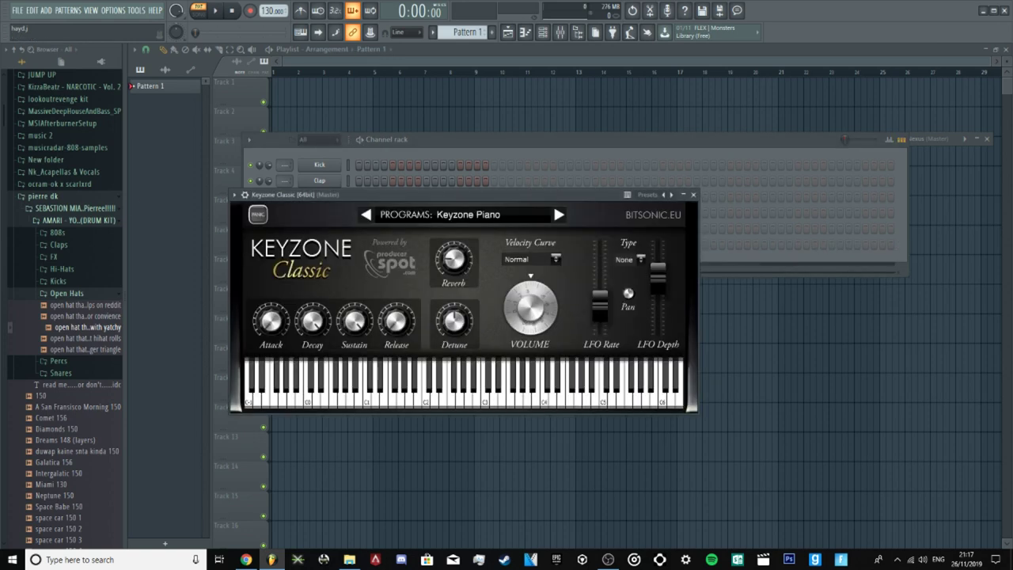
{"action": "left_click", "coordinate": [553, 212]}
{"action": "left_click", "coordinate": [514, 247]}
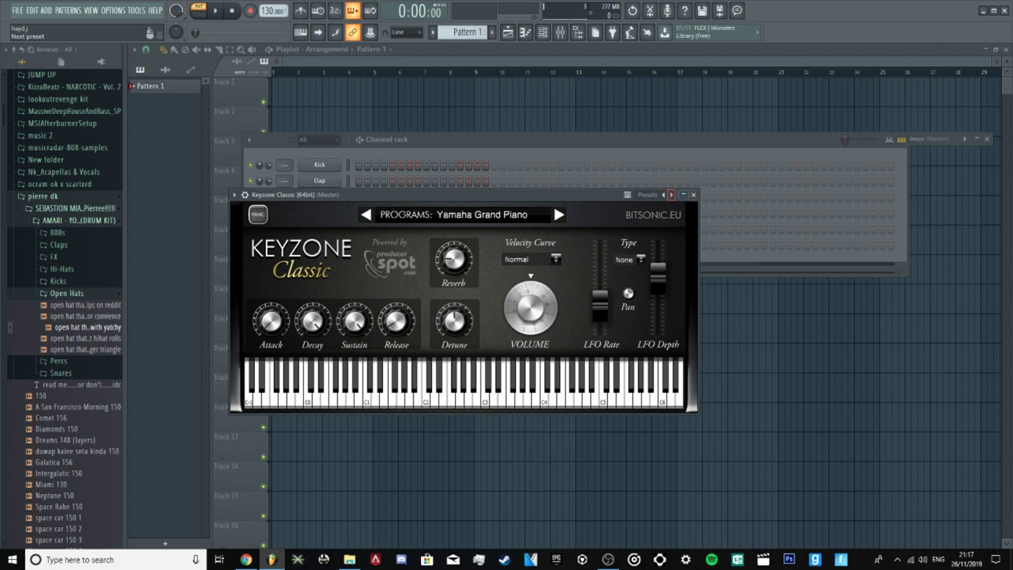
{"action": "left_click", "coordinate": [693, 195]}
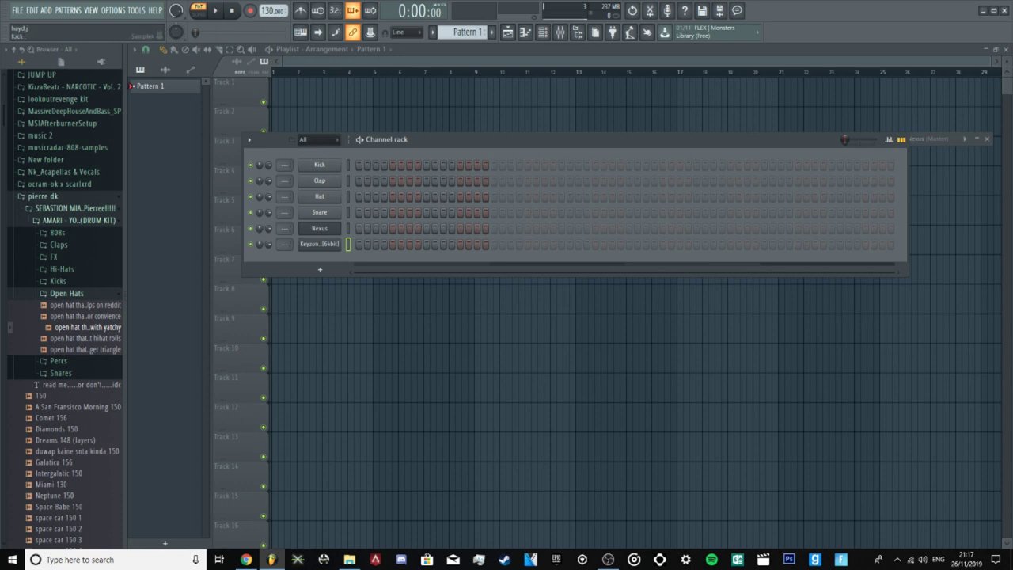
Step: Set the project tempo to 143 BPM and route the Nexus channel to mixer track 1, with the mixer shown
{"action": "left_click_drag", "start_coordinate": [269, 11], "coordinate": [269, 2]}
{"action": "left_click_drag", "start_coordinate": [285, 229], "coordinate": [285, 222]}
{"action": "left_click", "coordinate": [560, 33]}
{"action": "left_click", "coordinate": [560, 32]}
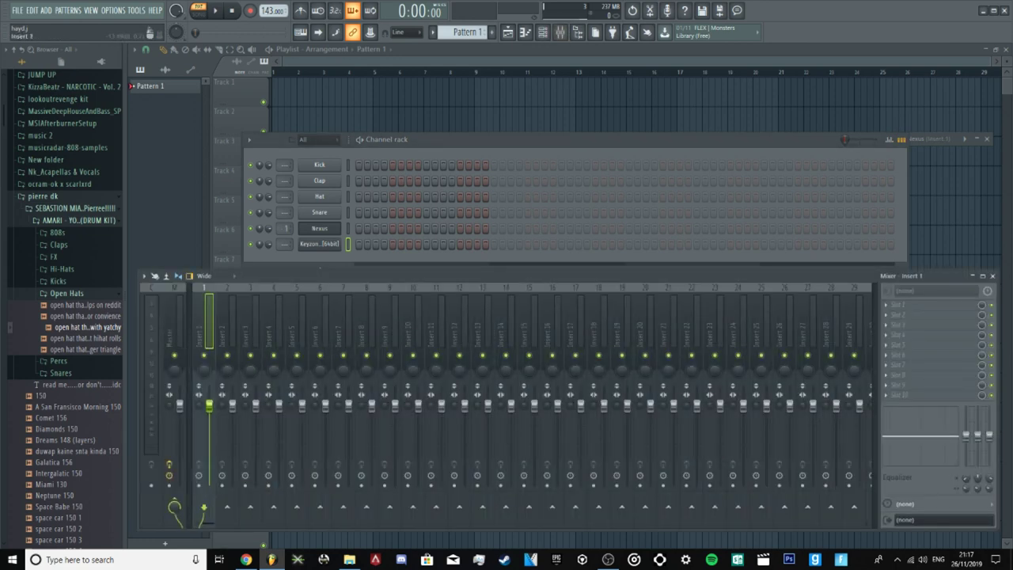
Step: Load Fruity Parametric EQ 2 on Insert 1 with the 40Hz + 18kHz cut preset and raise the low cut to about 1275 Hz
{"action": "left_click", "coordinate": [898, 305]}
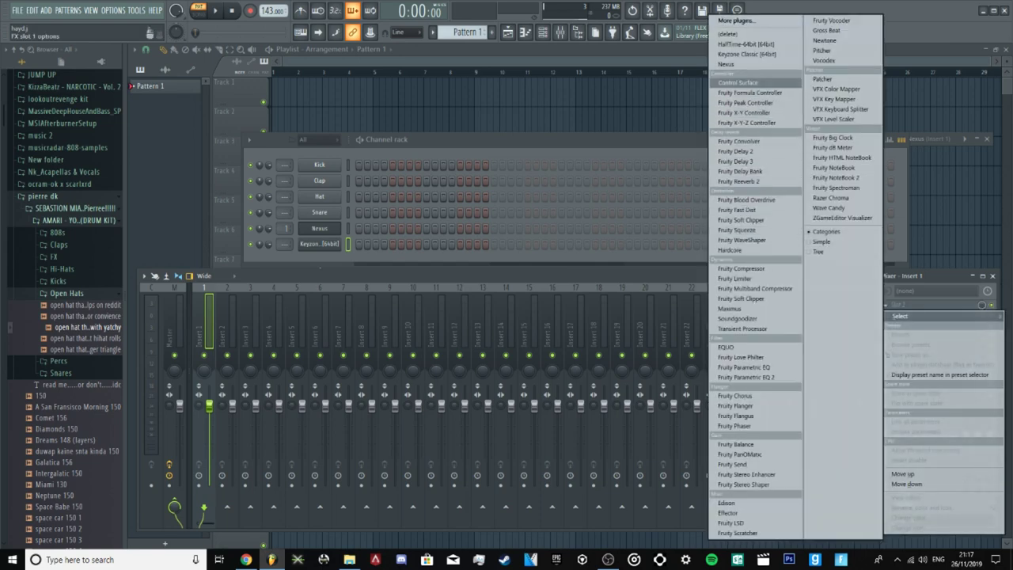
{"action": "left_click", "coordinate": [746, 377]}
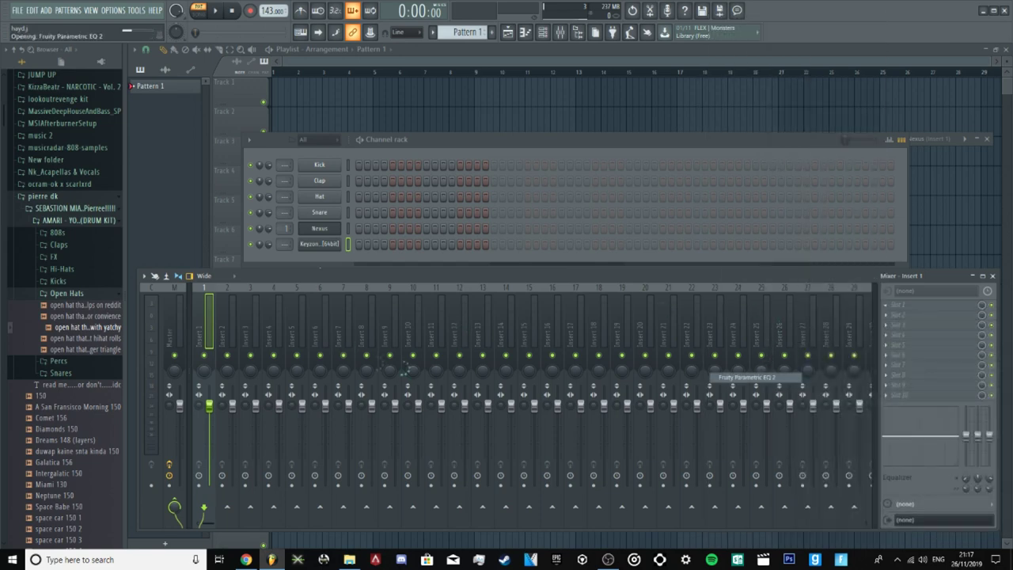
{"action": "left_click", "coordinate": [480, 154]}
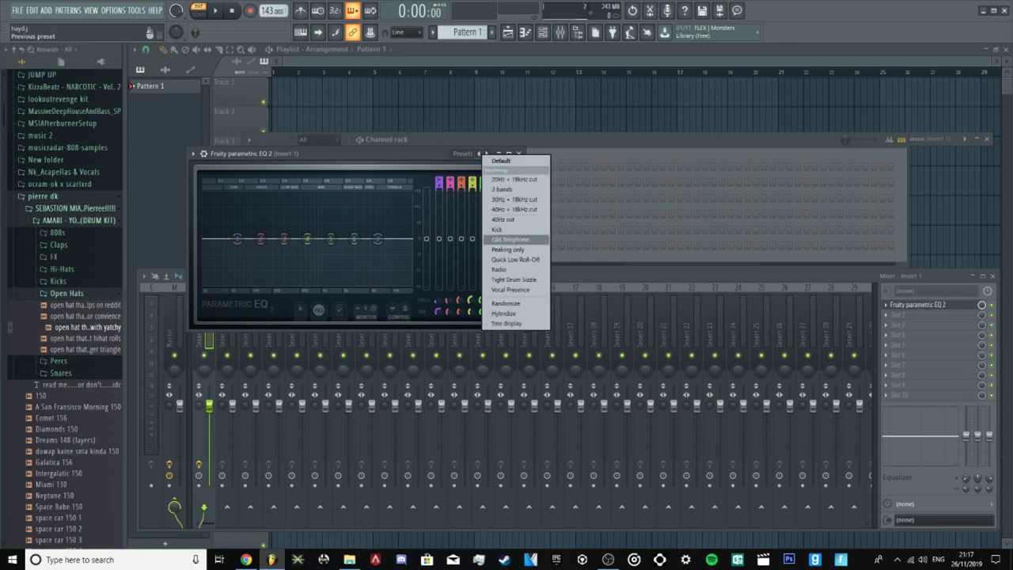
{"action": "left_click", "coordinate": [514, 209]}
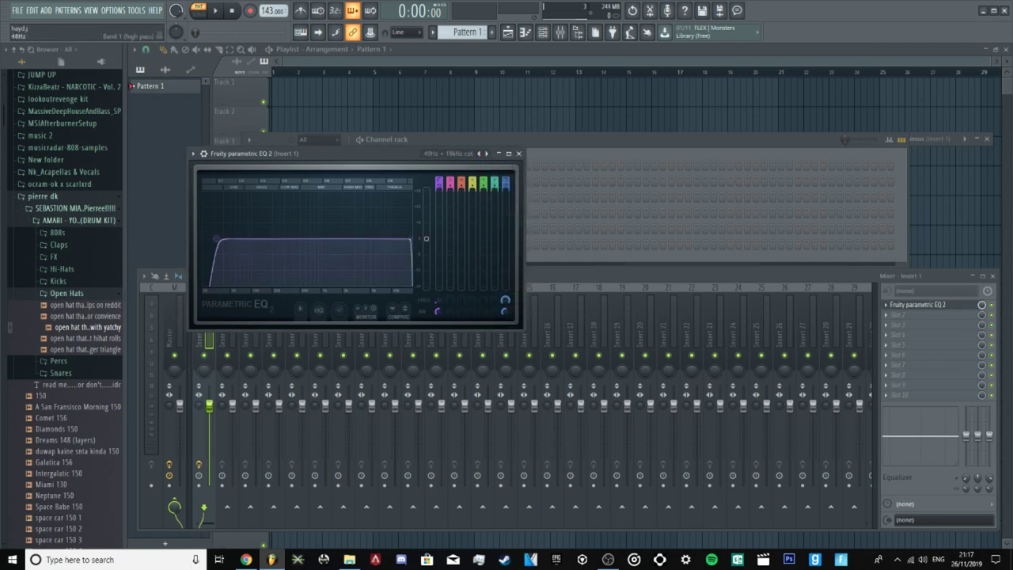
{"action": "left_click_drag", "start_coordinate": [216, 239], "coordinate": [306, 238]}
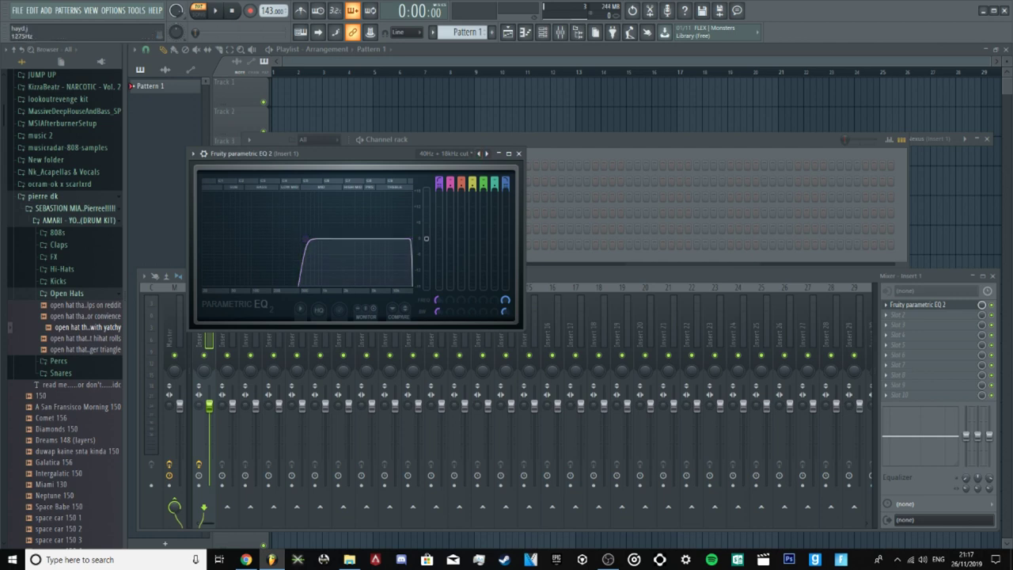
{"action": "mouse_move", "coordinate": [305, 239]}
{"action": "left_mouse_down"}
{"action": "mouse_move", "coordinate": [203, 239]}
{"action": "mouse_move", "coordinate": [306, 239]}
{"action": "left_mouse_up"}
{"action": "left_click", "coordinate": [518, 154]}
Step: Add HalfTime to the second effect slot of Insert 1 with a 1/2 loop length and 4x mode
{"action": "left_click", "coordinate": [887, 314]}
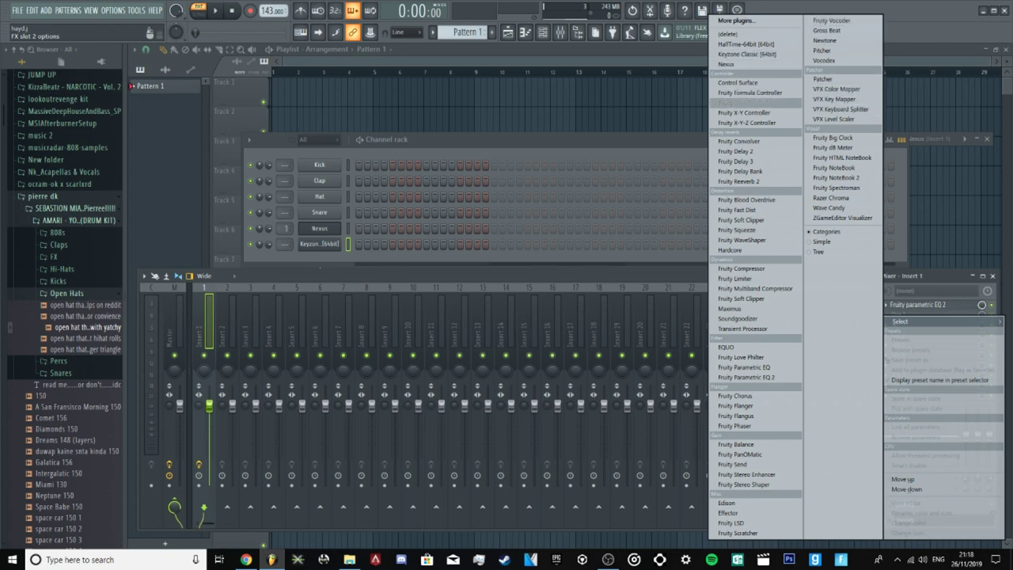
{"action": "left_click", "coordinate": [747, 44]}
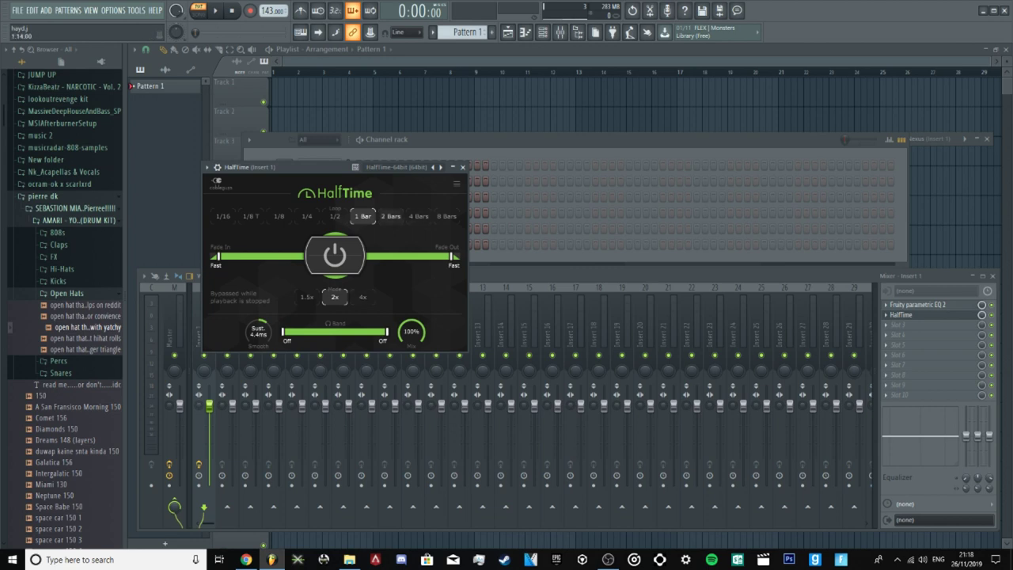
{"action": "left_click", "coordinate": [335, 216]}
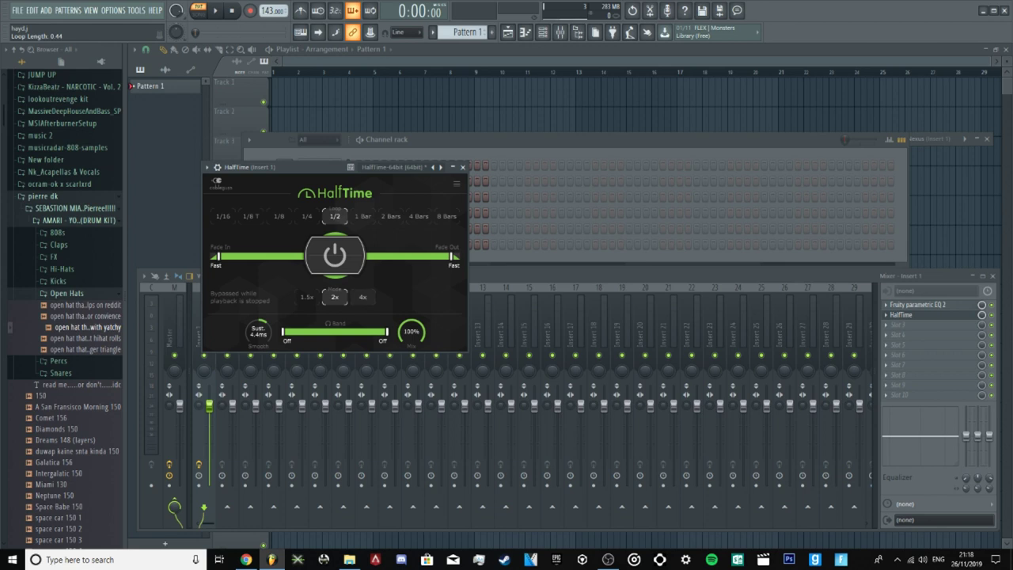
{"action": "left_click", "coordinate": [363, 297]}
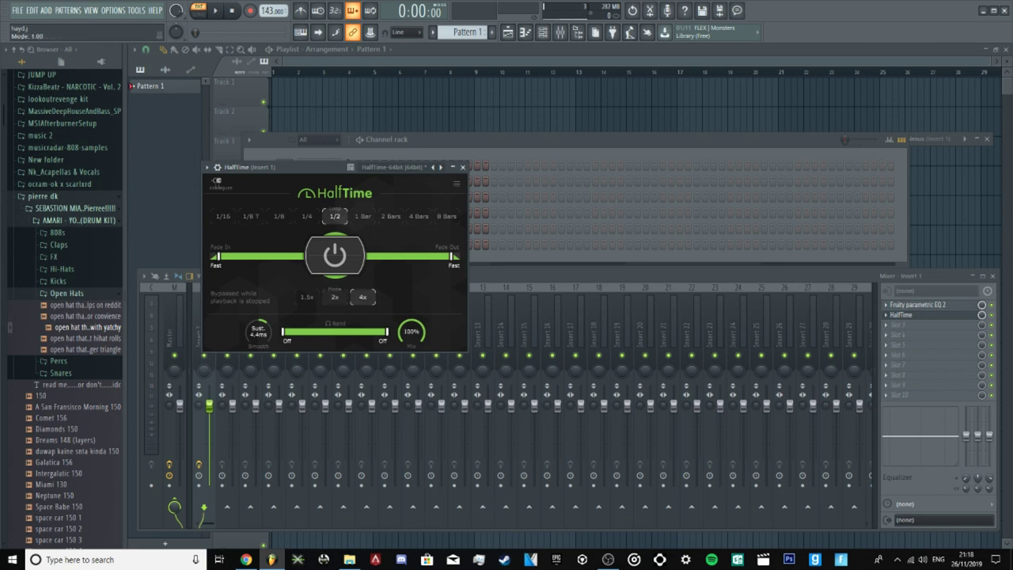
{"action": "left_click", "coordinate": [335, 297]}
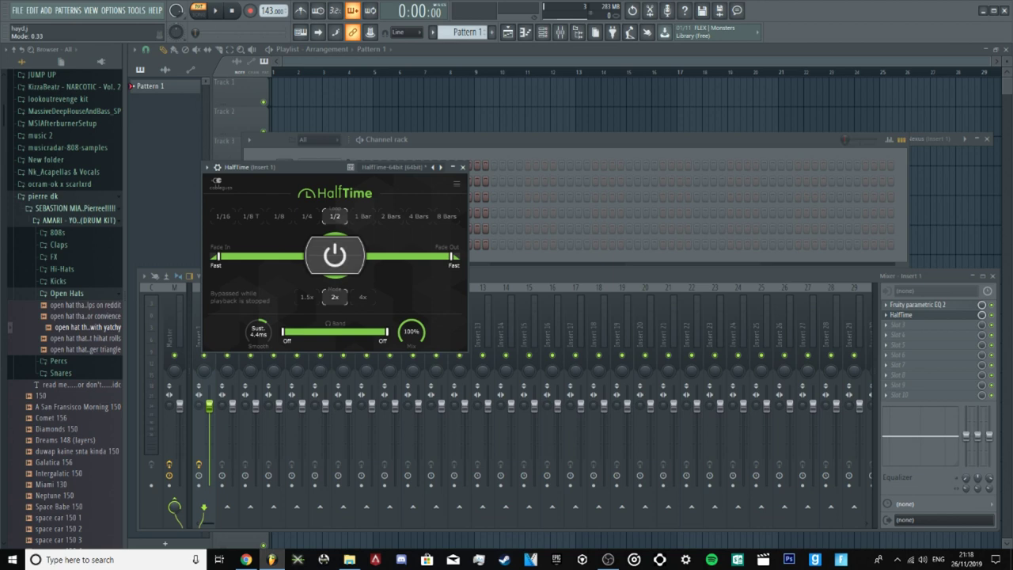
{"action": "left_click", "coordinate": [307, 216]}
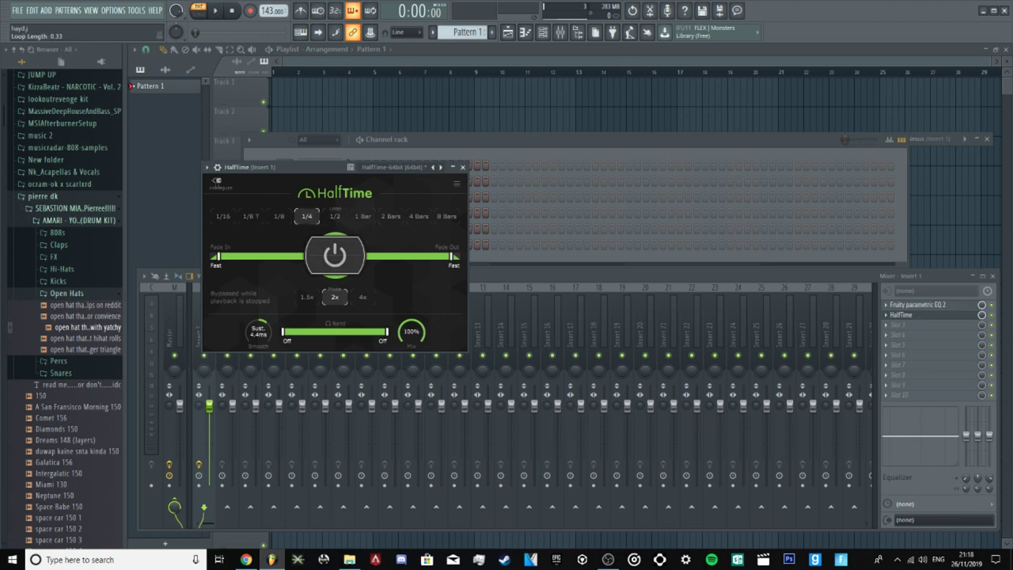
{"action": "left_click", "coordinate": [335, 216]}
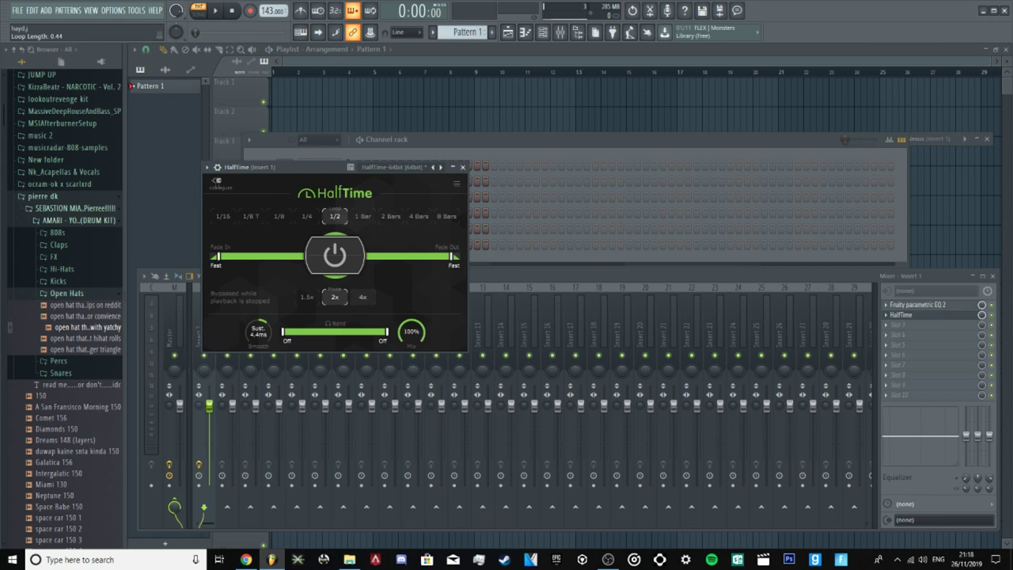
{"action": "left_click", "coordinate": [363, 297]}
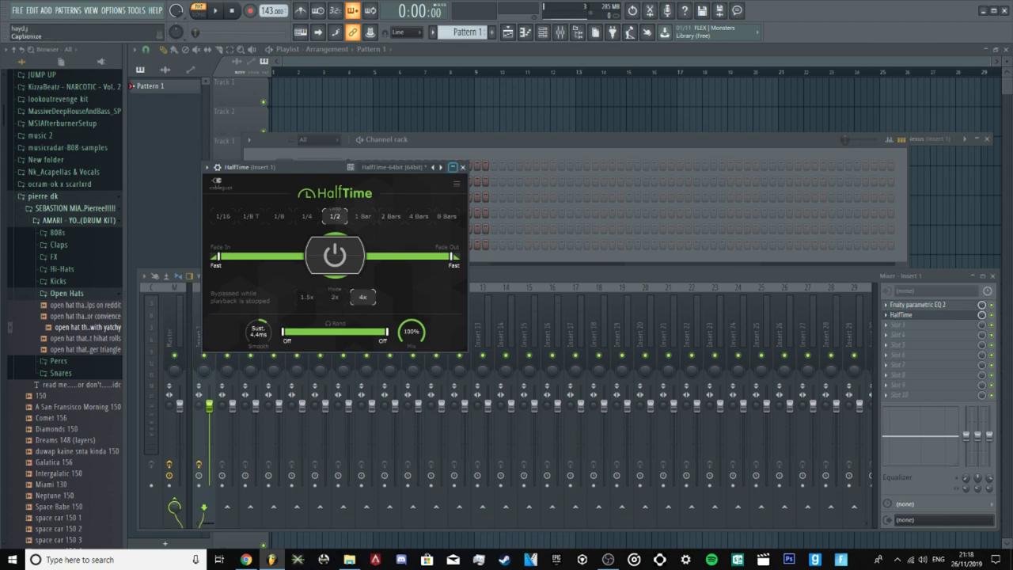
{"action": "left_click", "coordinate": [453, 167]}
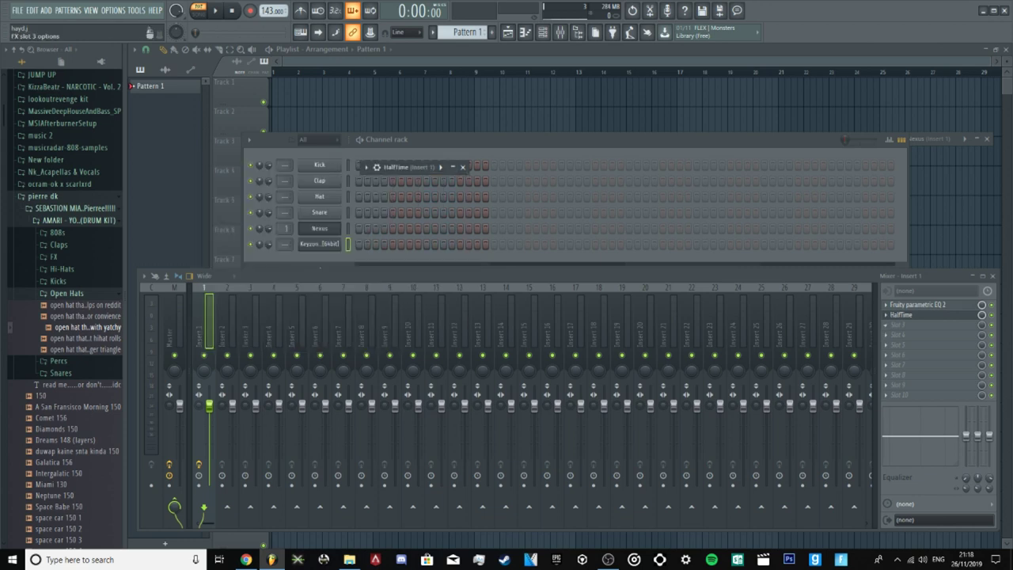
{"action": "left_click", "coordinate": [903, 315]}
{"action": "left_click", "coordinate": [903, 315]}
{"action": "left_click", "coordinate": [452, 167]}
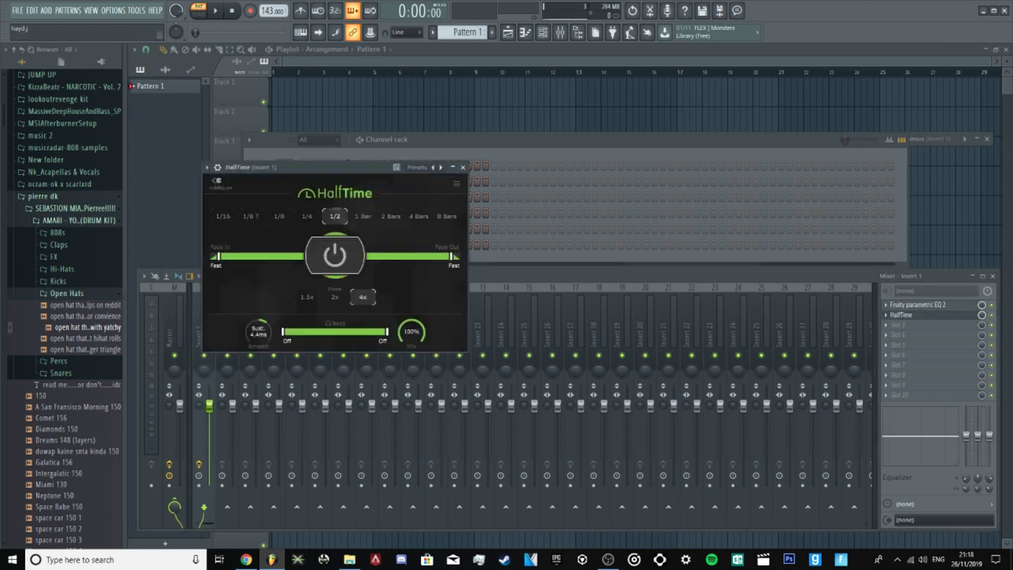
{"action": "left_click", "coordinate": [900, 325]}
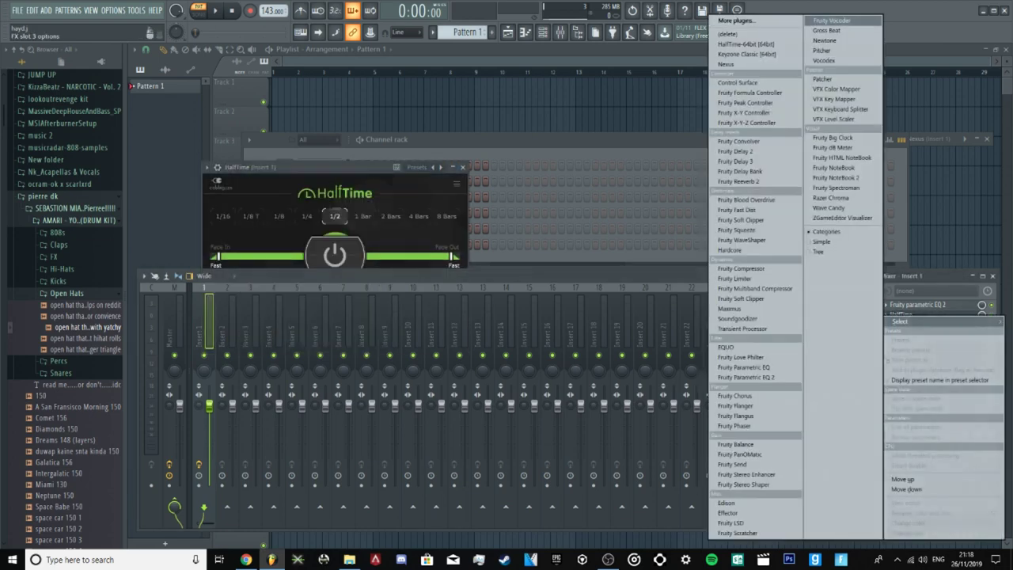
{"action": "left_click", "coordinate": [340, 168]}
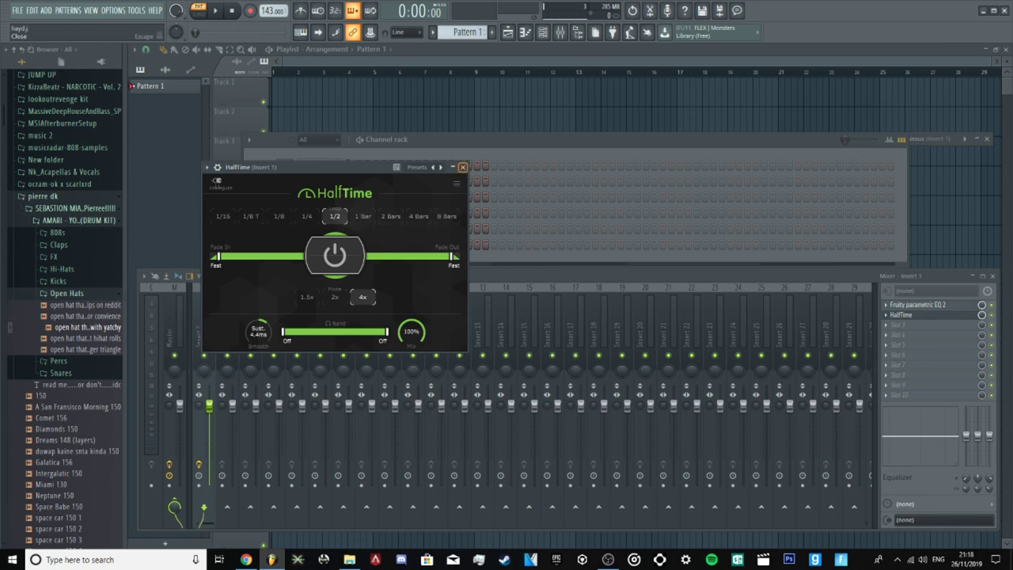
{"action": "left_click", "coordinate": [463, 167]}
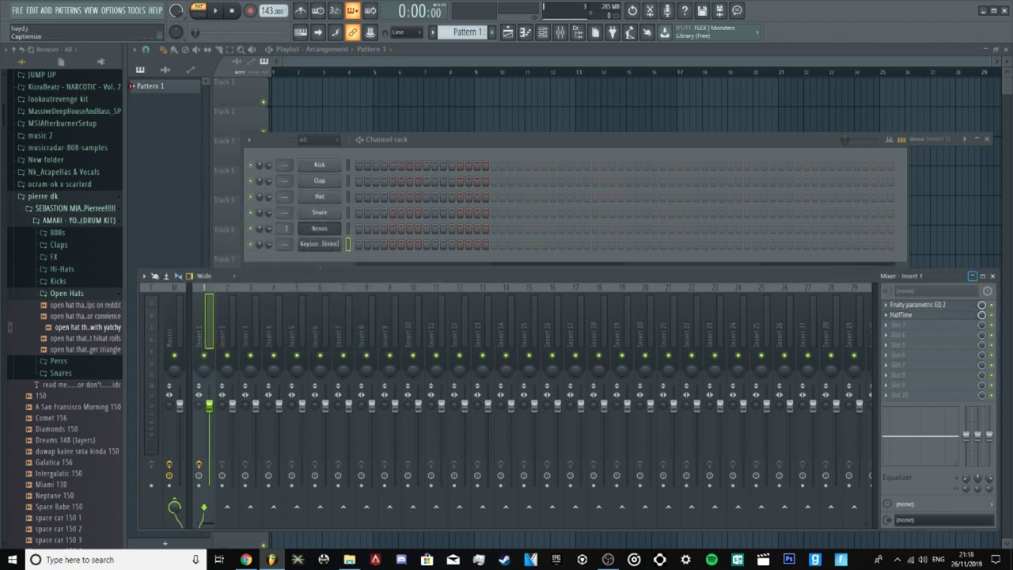
{"action": "left_click", "coordinate": [899, 325]}
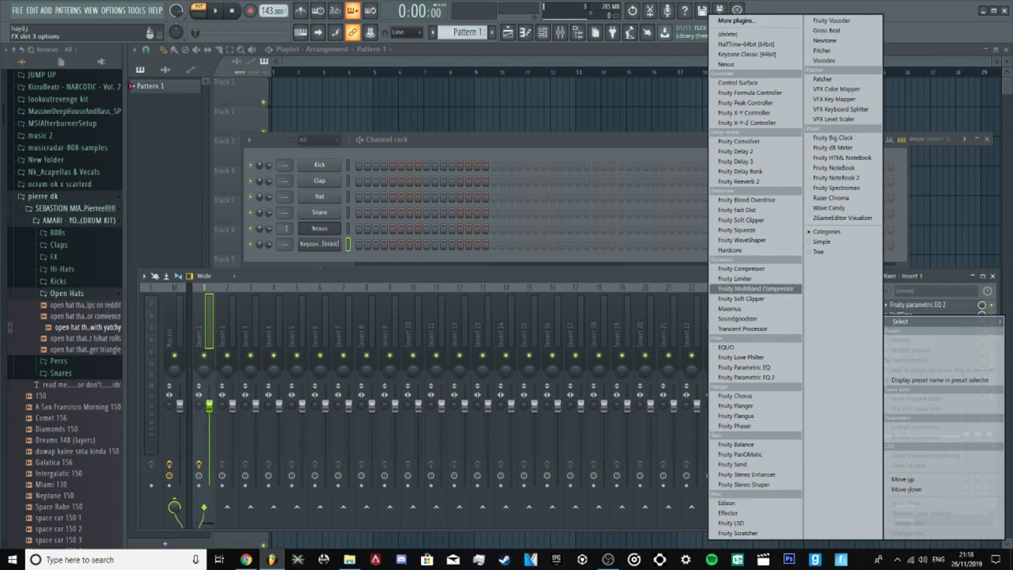
{"action": "left_click", "coordinate": [625, 99]}
Step: Load the C# Natural minor scale from the RM Havok Kit's Scales folder onto the Snare channel
{"action": "left_click", "coordinate": [543, 33]}
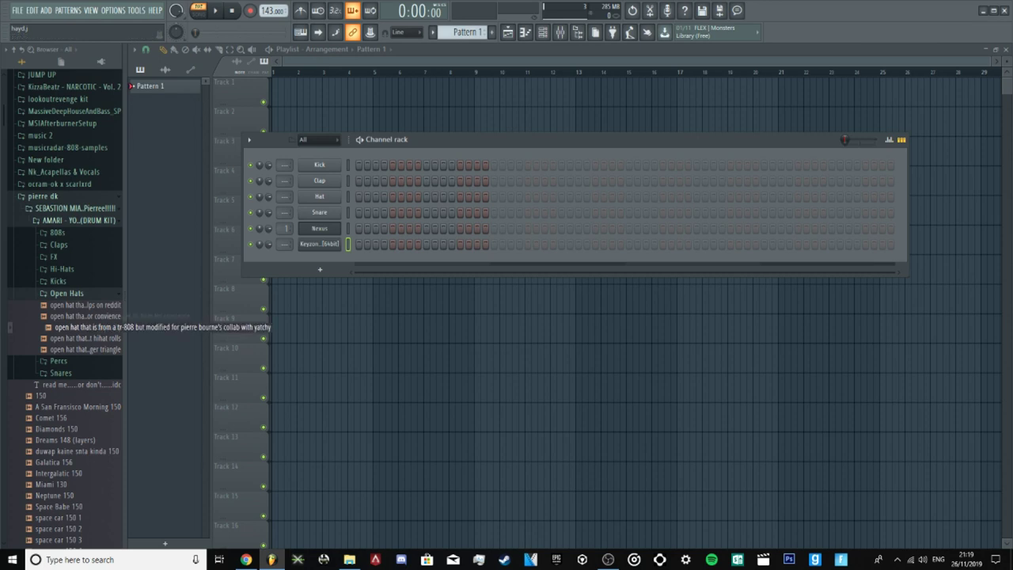
{"action": "left_click", "coordinate": [44, 196]}
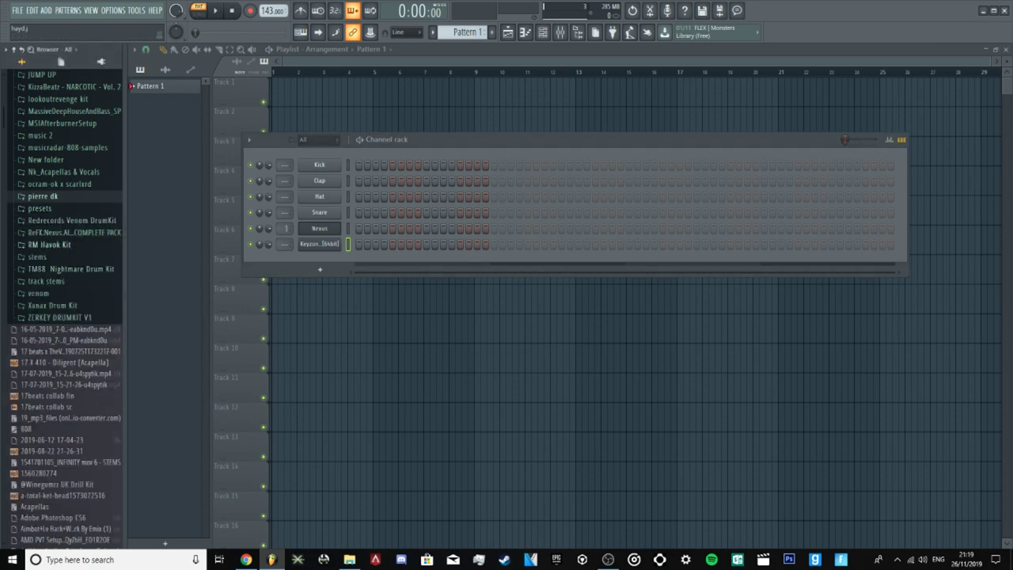
{"action": "left_click", "coordinate": [49, 245]}
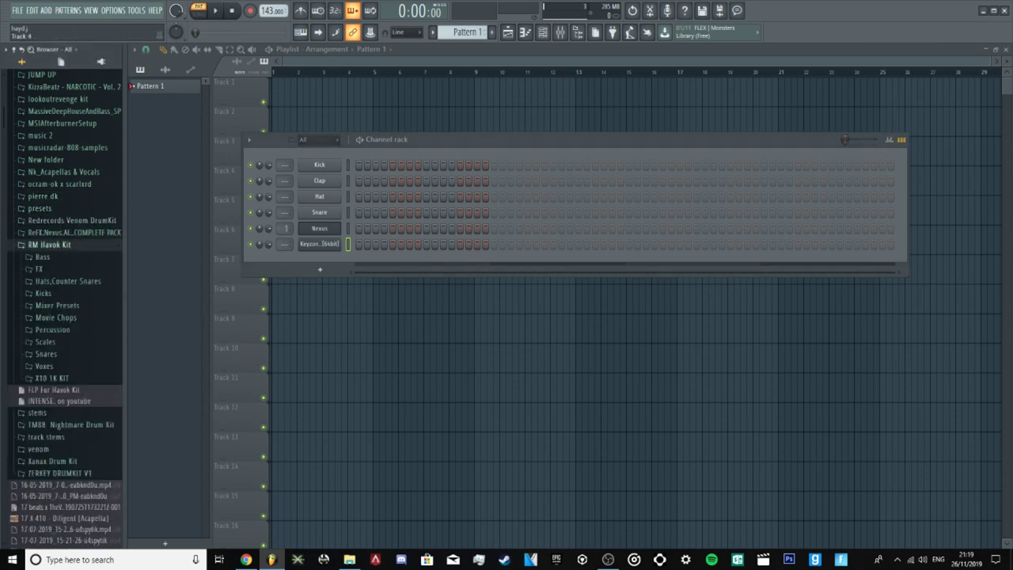
{"action": "left_click", "coordinate": [45, 342]}
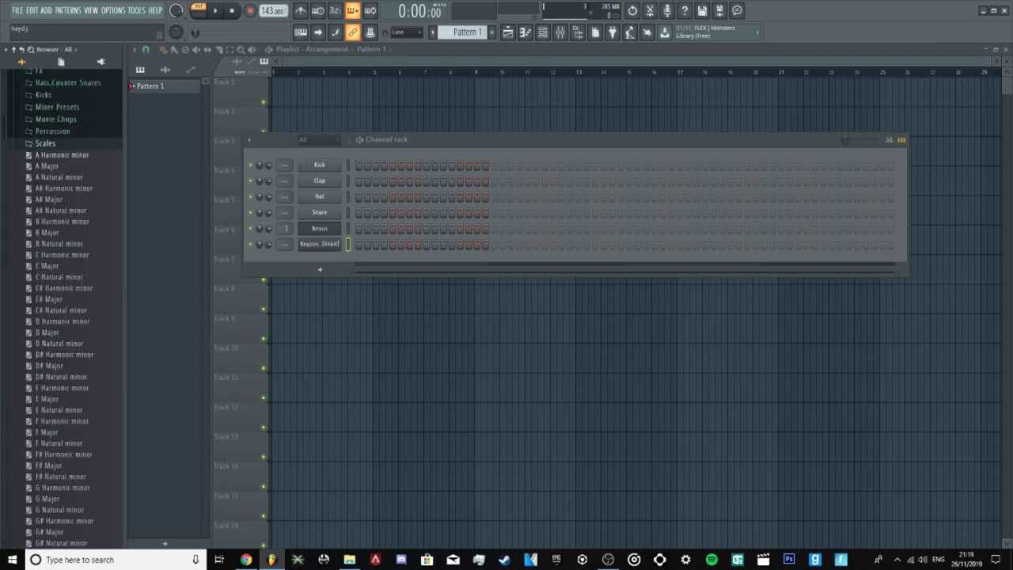
{"action": "scroll", "coordinate": [49, 366], "scroll_direction": "down", "scroll_amount": 2}
{"action": "scroll", "coordinate": [49, 366], "scroll_direction": "up", "scroll_amount": 2}
{"action": "scroll", "coordinate": [64, 355], "scroll_direction": "down", "scroll_amount": 2}
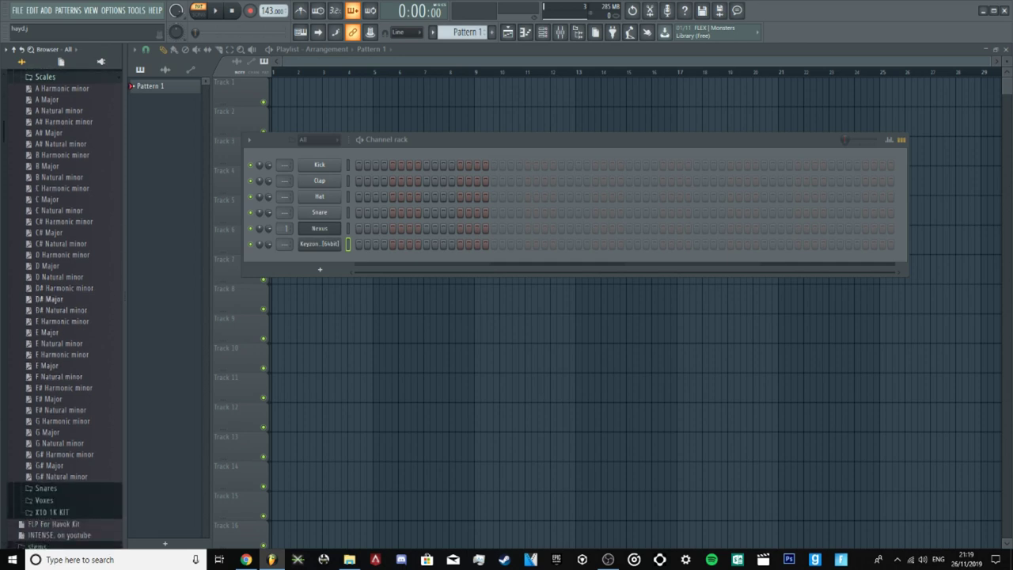
{"action": "left_click_drag", "start_coordinate": [61, 243], "coordinate": [320, 213]}
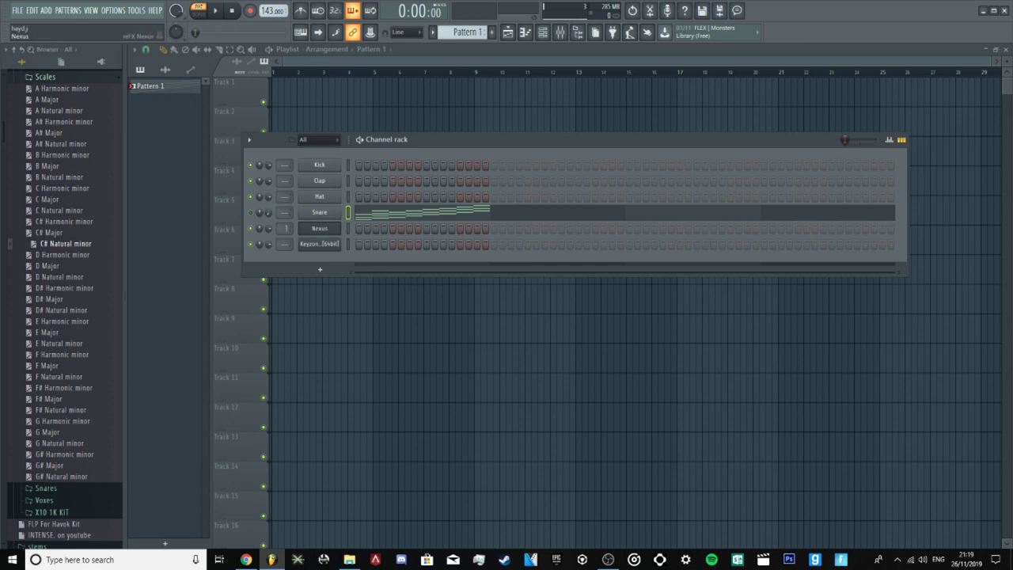
Step: Route the Keyzone channel to mixer track 1 and load M1Typepiano from the UK Drill presets category in Nexus
{"action": "left_click_drag", "start_coordinate": [285, 243], "coordinate": [285, 238]}
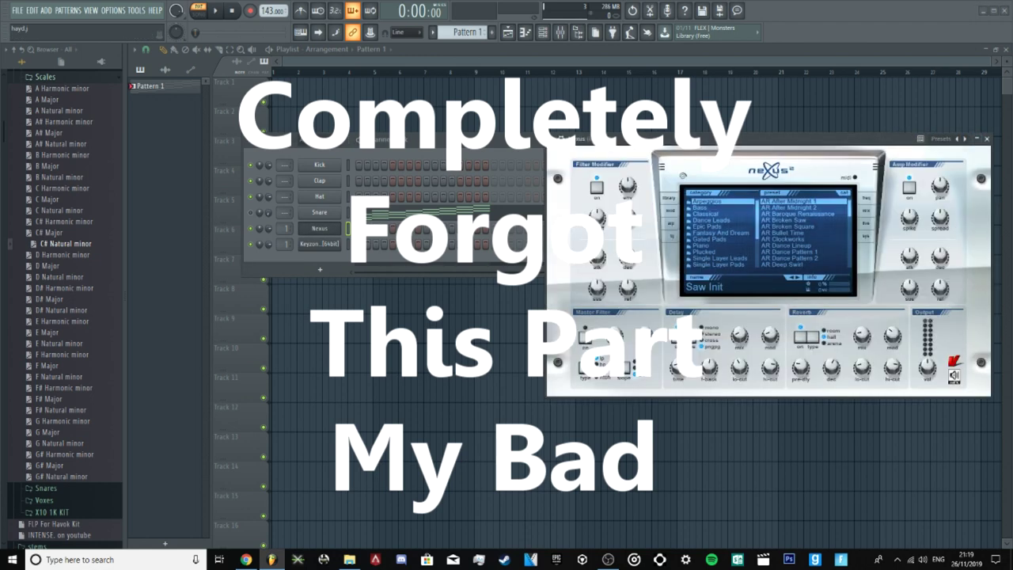
{"action": "left_click_drag", "start_coordinate": [757, 220], "coordinate": [758, 250]}
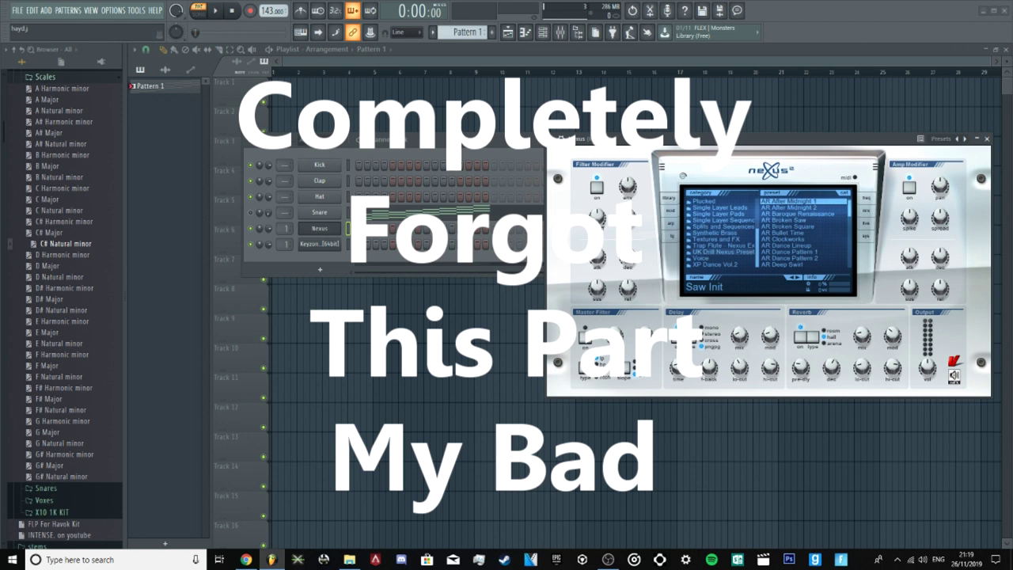
{"action": "left_click", "coordinate": [723, 245]}
{"action": "left_click", "coordinate": [724, 252]}
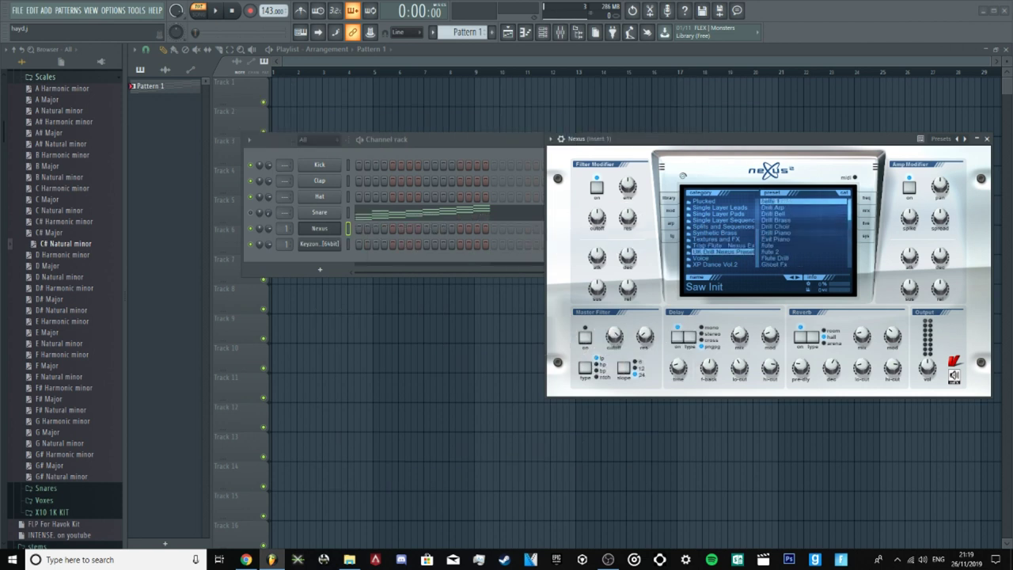
{"action": "left_click_drag", "start_coordinate": [850, 210], "coordinate": [850, 222]}
{"action": "scroll", "coordinate": [783, 233], "scroll_direction": "down", "scroll_amount": 5}
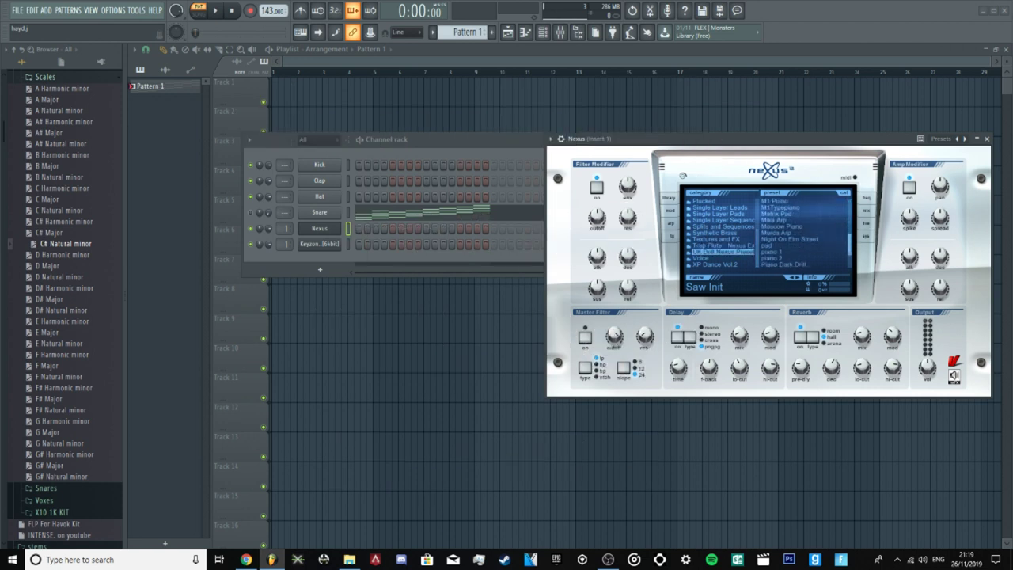
{"action": "scroll", "coordinate": [784, 233], "scroll_direction": "up", "scroll_amount": 1}
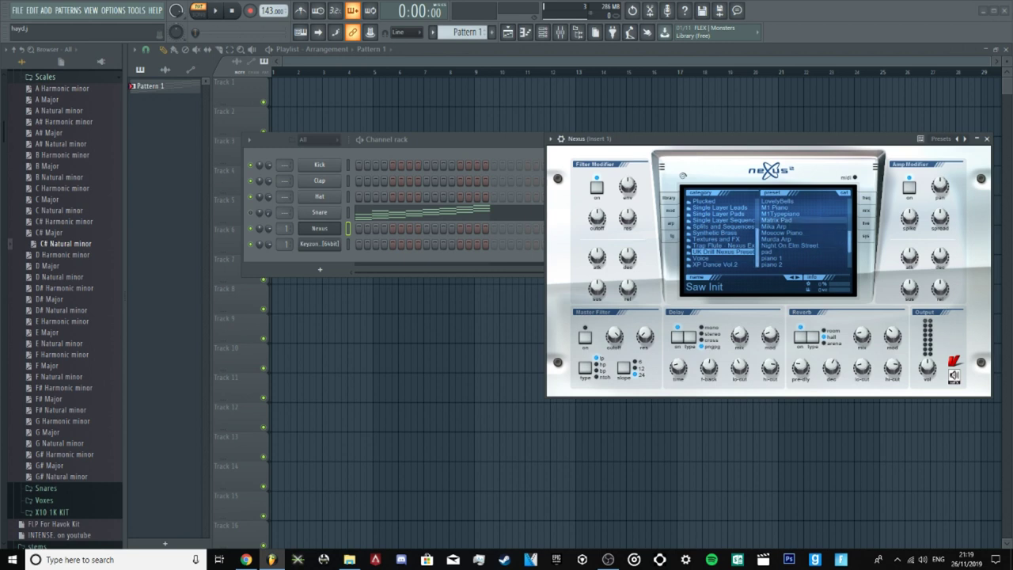
{"action": "left_click", "coordinate": [782, 214]}
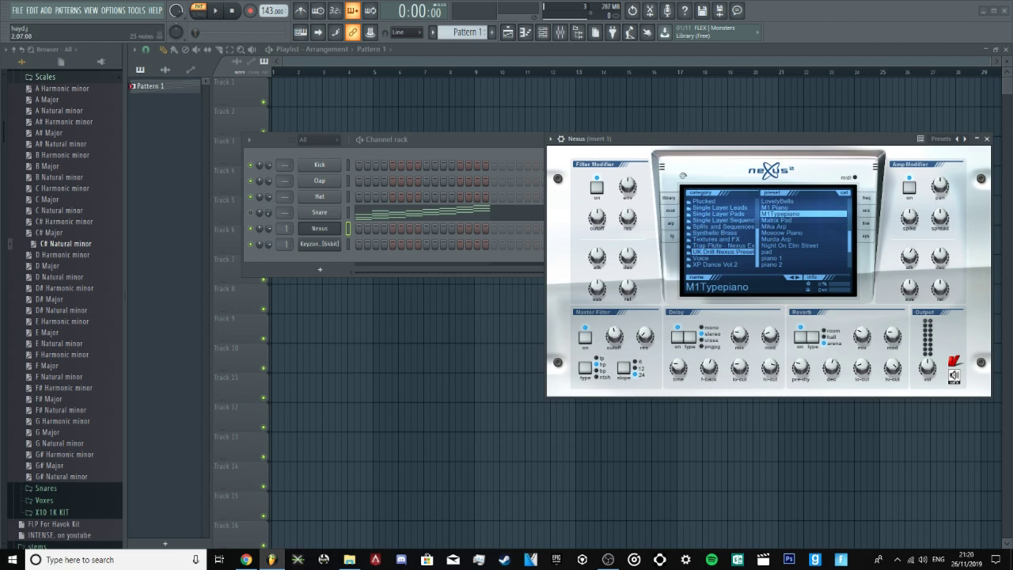
Step: Place C#5 and G#5 notes at the start of the Nexus piano roll and stretch both to one full bar
{"action": "left_click", "coordinate": [320, 228]}
{"action": "right_click", "coordinate": [320, 229]}
{"action": "left_click", "coordinate": [388, 228]}
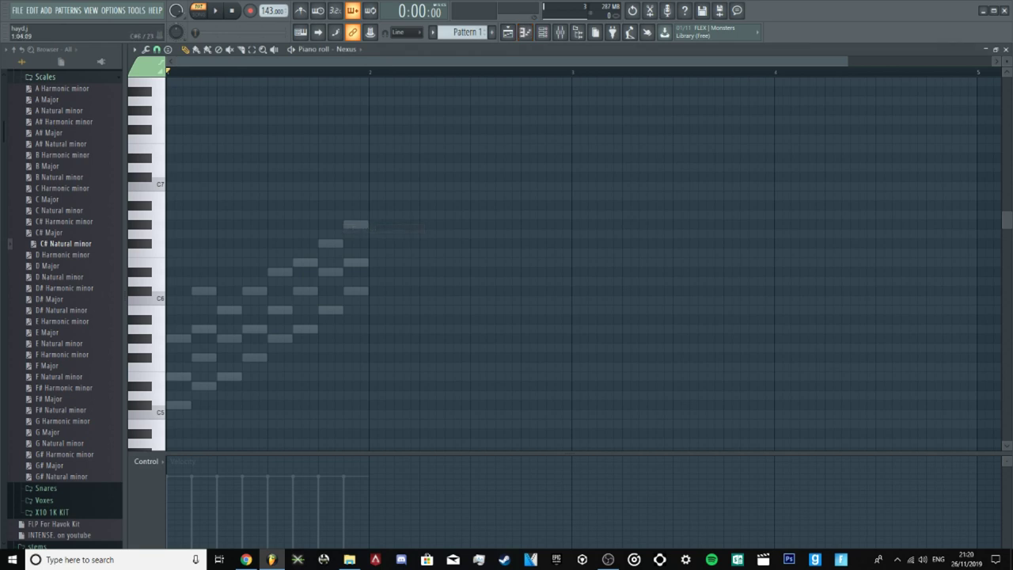
{"action": "left_click", "coordinate": [173, 405]}
{"action": "left_click_drag", "start_coordinate": [177, 338], "coordinate": [181, 414]}
{"action": "key", "text": "space"}
{"action": "key", "text": "space"}
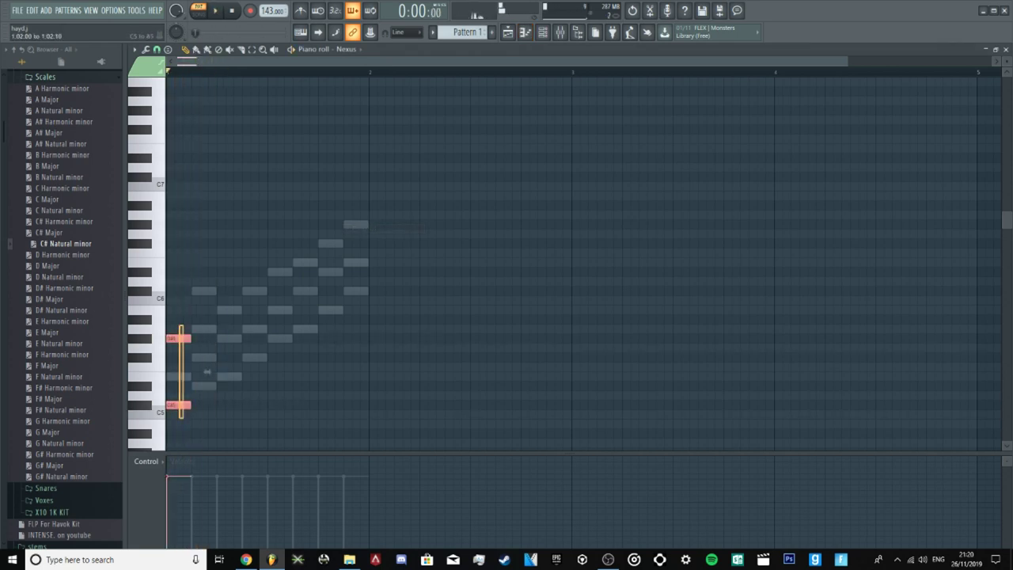
{"action": "left_click_drag", "start_coordinate": [227, 372], "coordinate": [385, 372]}
{"action": "left_click", "coordinate": [381, 371]}
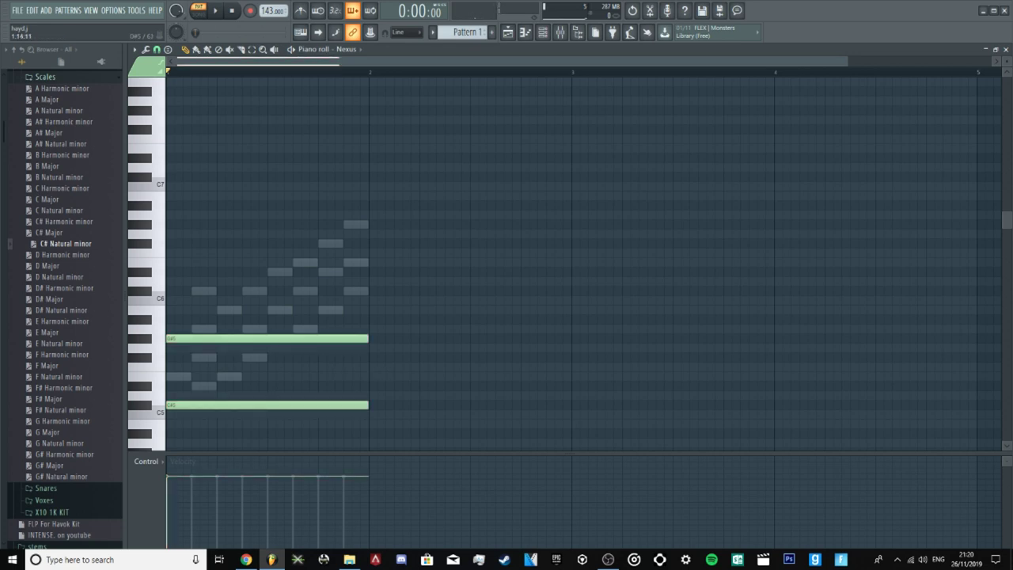
Step: Add a one-bar F#5 note over a one-bar C#5 note in bar 2 and preview the pattern
{"action": "key", "text": "space"}
{"action": "key", "text": "space"}
{"action": "left_click_drag", "start_coordinate": [277, 339], "coordinate": [480, 310]}
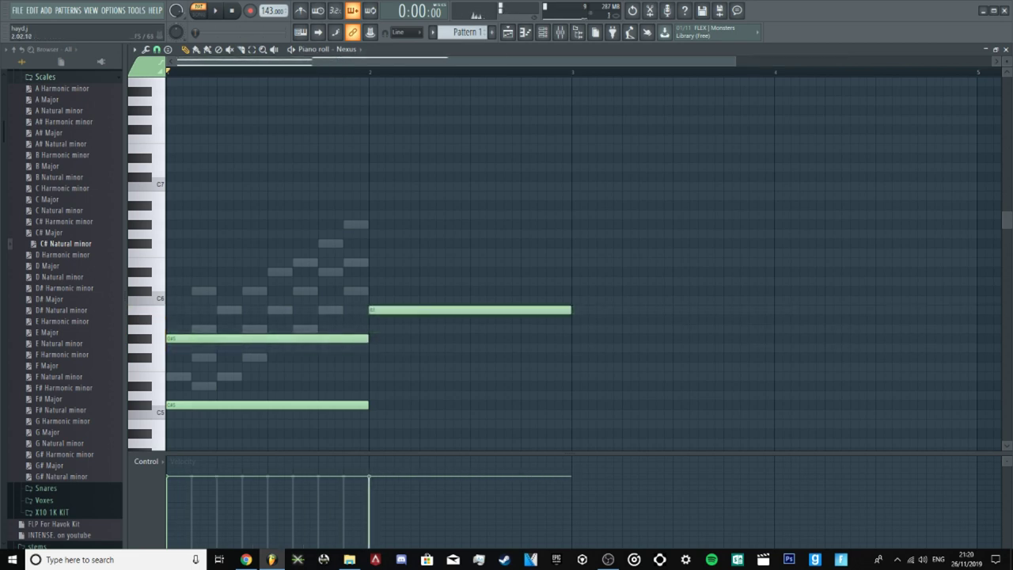
{"action": "left_click", "coordinate": [380, 405]}
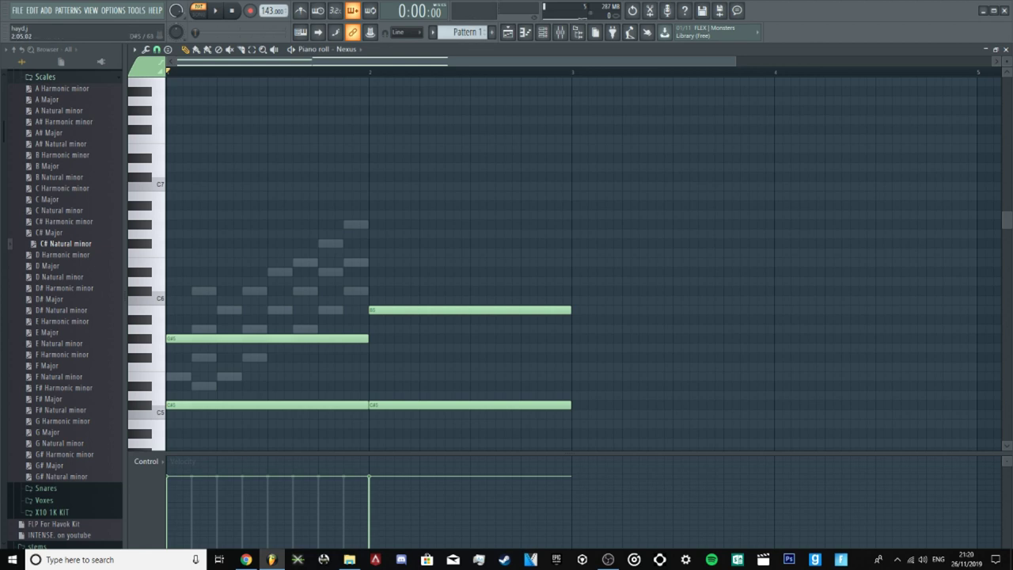
{"action": "key", "text": "space"}
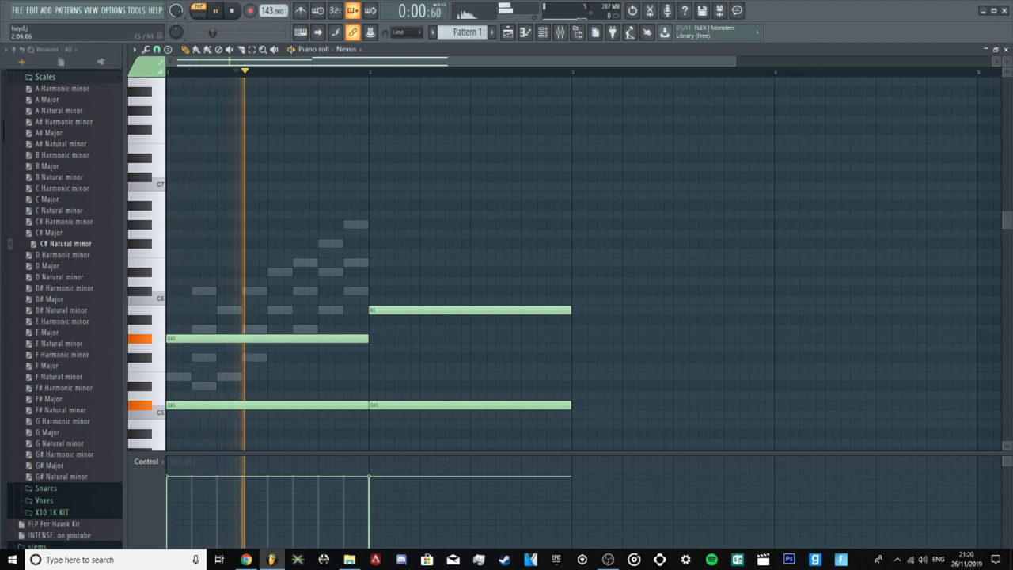
{"action": "key", "text": "space"}
{"action": "left_click_drag", "start_coordinate": [450, 310], "coordinate": [469, 357]}
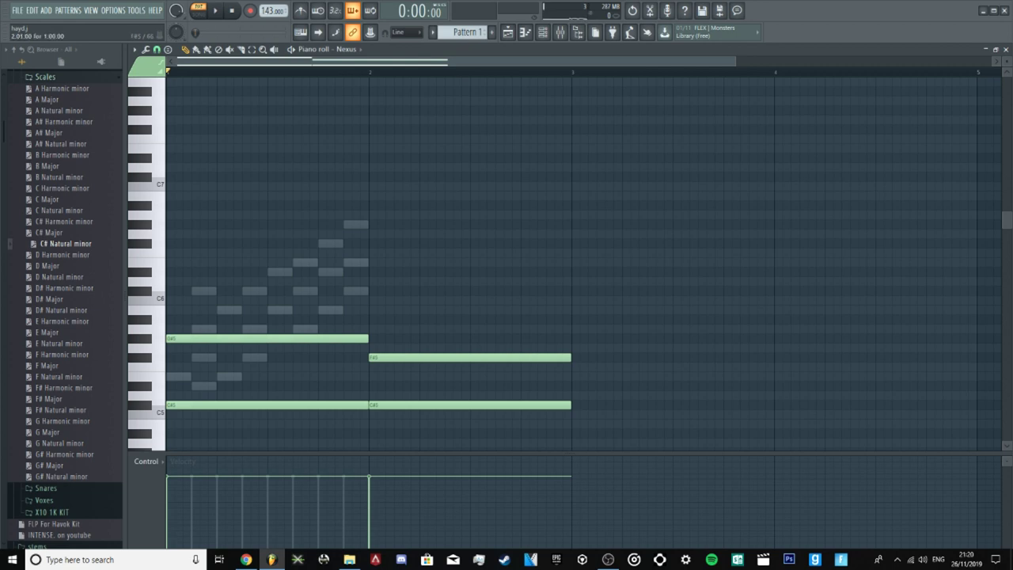
Step: Fill bar 3 with a one-bar A5 note over a C#5 note and preview the melody
{"action": "mouse_move", "coordinate": [468, 358]}
{"action": "left_mouse_down"}
{"action": "mouse_move", "coordinate": [586, 358]}
{"action": "mouse_move", "coordinate": [657, 310]}
{"action": "mouse_move", "coordinate": [666, 291]}
{"action": "left_mouse_up"}
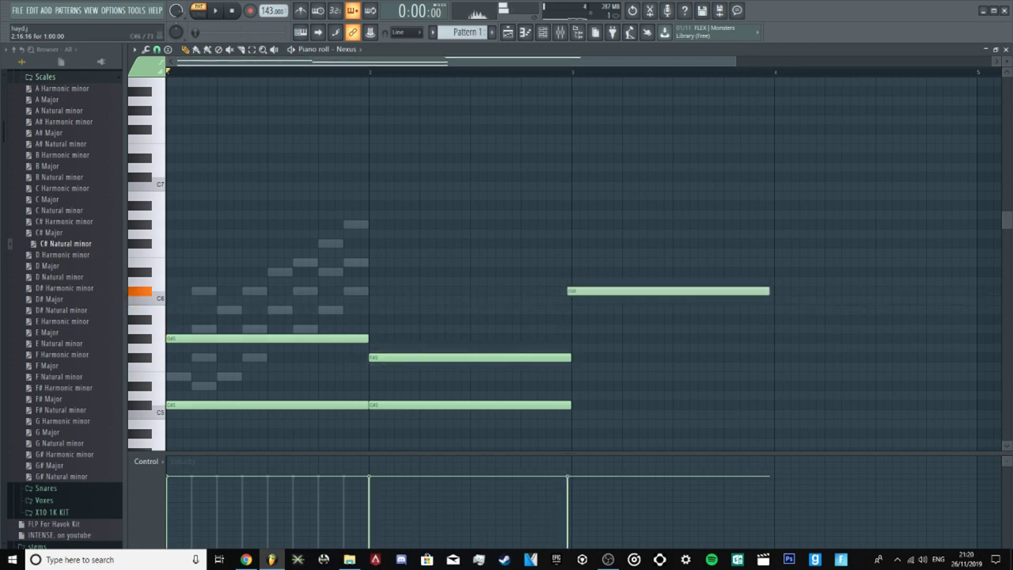
{"action": "left_click", "coordinate": [506, 414]}
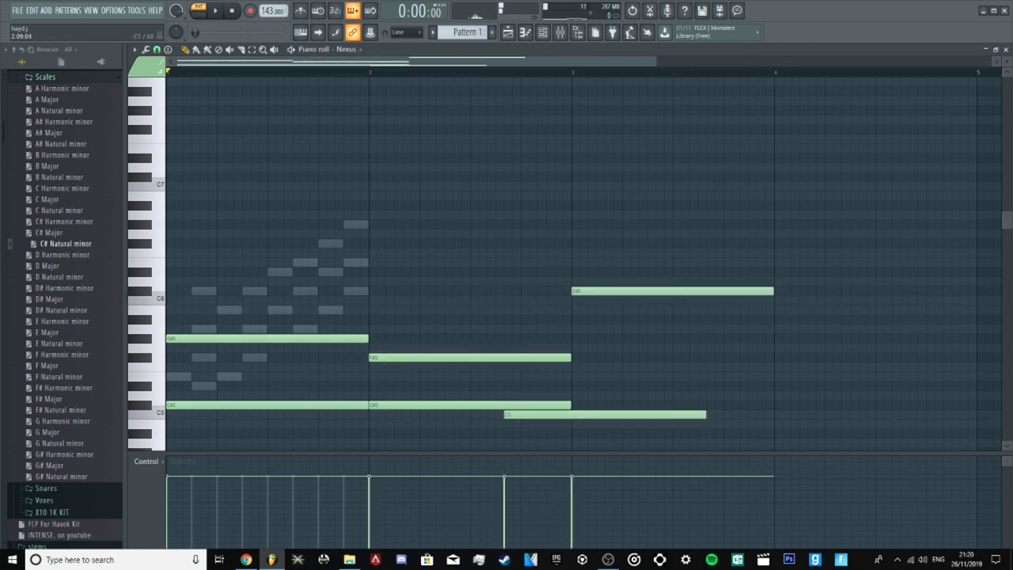
{"action": "key", "text": "ctrl+z"}
{"action": "left_click_drag", "start_coordinate": [527, 367], "coordinate": [527, 418]}
{"action": "key", "text": "ctrl+b"}
{"action": "key", "text": "ctrl+d"}
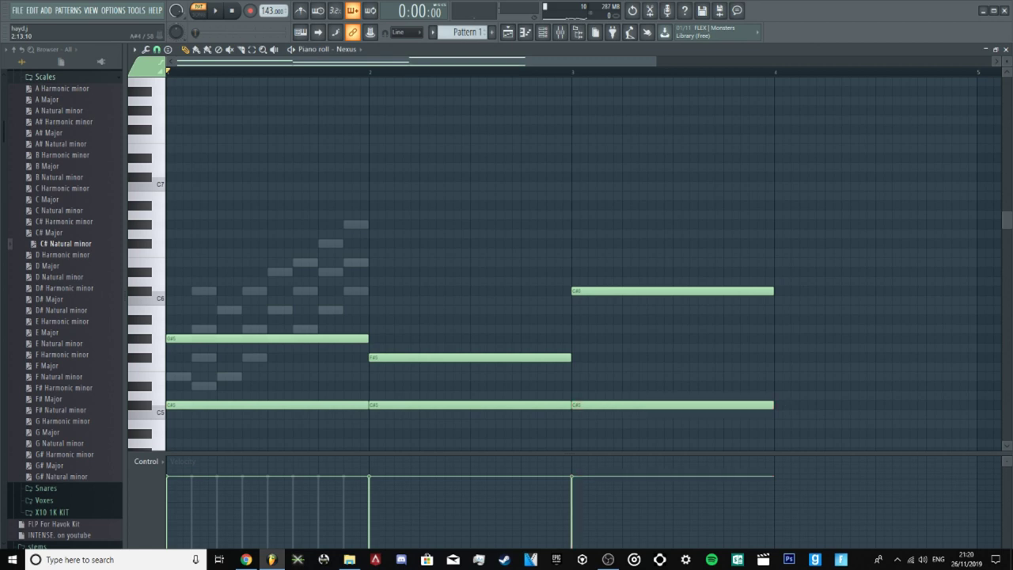
{"action": "key", "text": "space"}
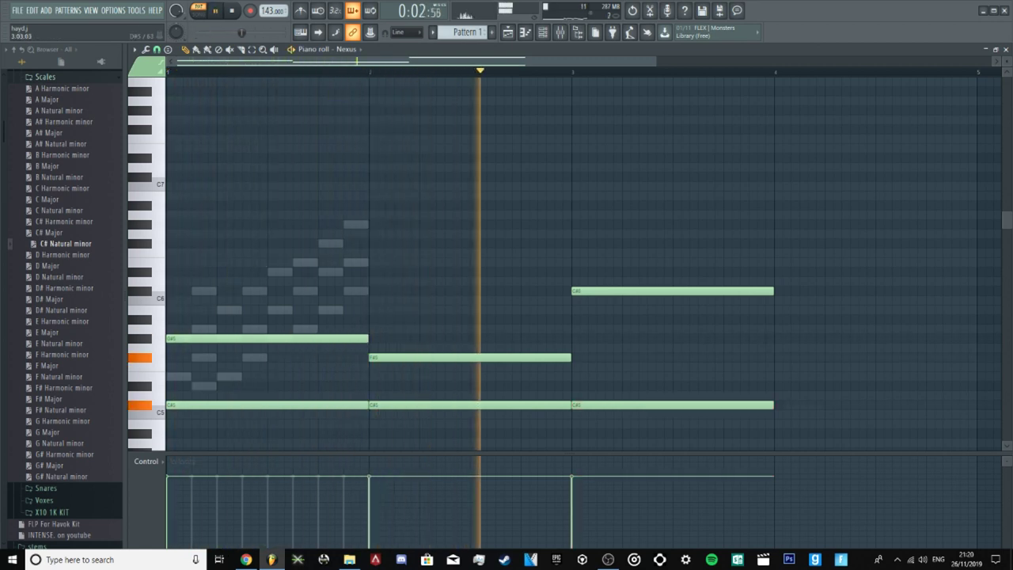
{"action": "key", "text": "space"}
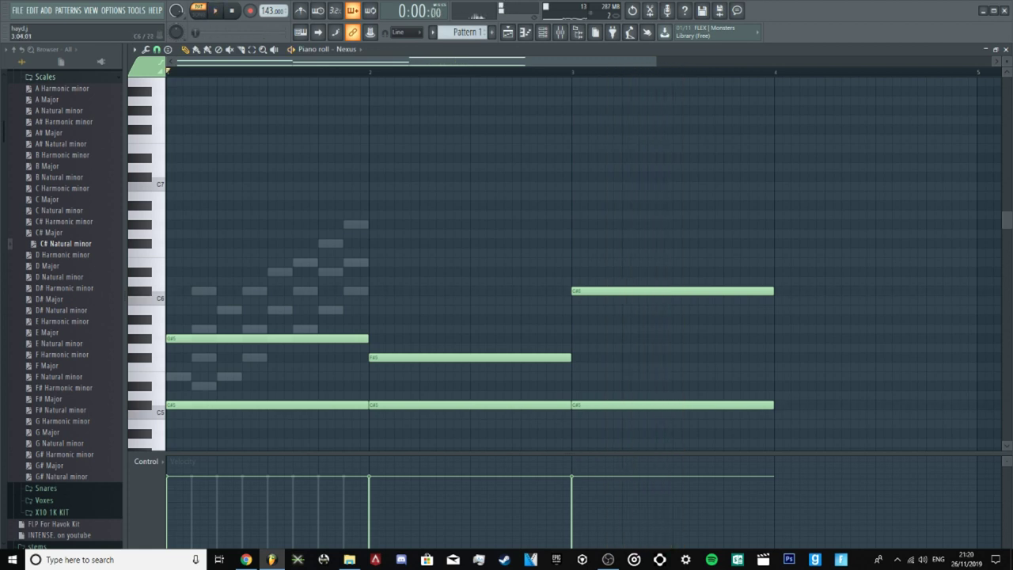
{"action": "left_click_drag", "start_coordinate": [673, 291], "coordinate": [673, 336]}
{"action": "key", "text": "space"}
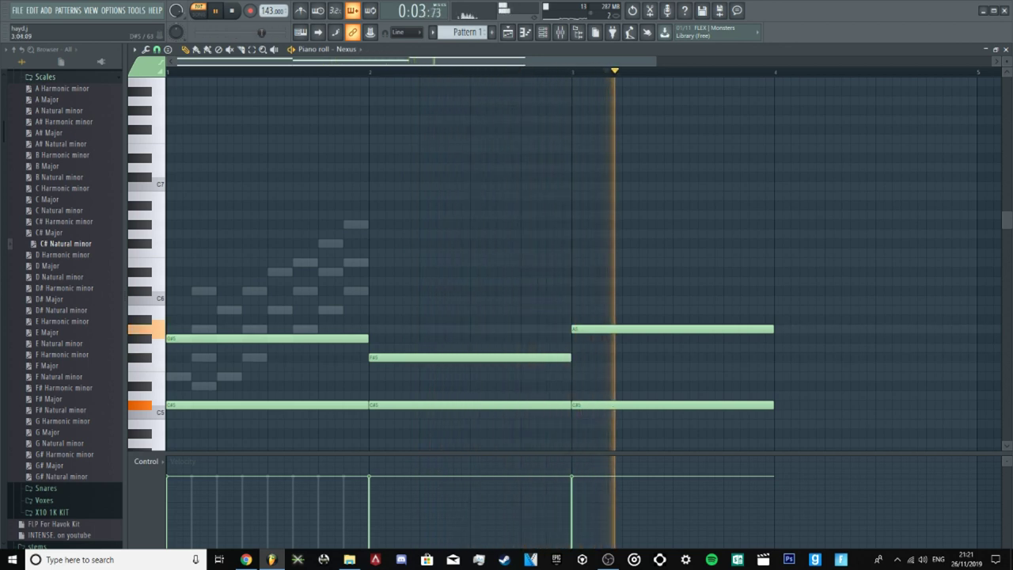
{"action": "key", "text": "space"}
Step: Fill bar 4 with a one-bar D#5 note over a C#5 note and preview the pattern
{"action": "left_click_drag", "start_coordinate": [617, 329], "coordinate": [874, 376], "text": "shift"}
{"action": "left_click_drag", "start_coordinate": [678, 405], "coordinate": [880, 405], "text": "shift"}
{"action": "key", "text": "space"}
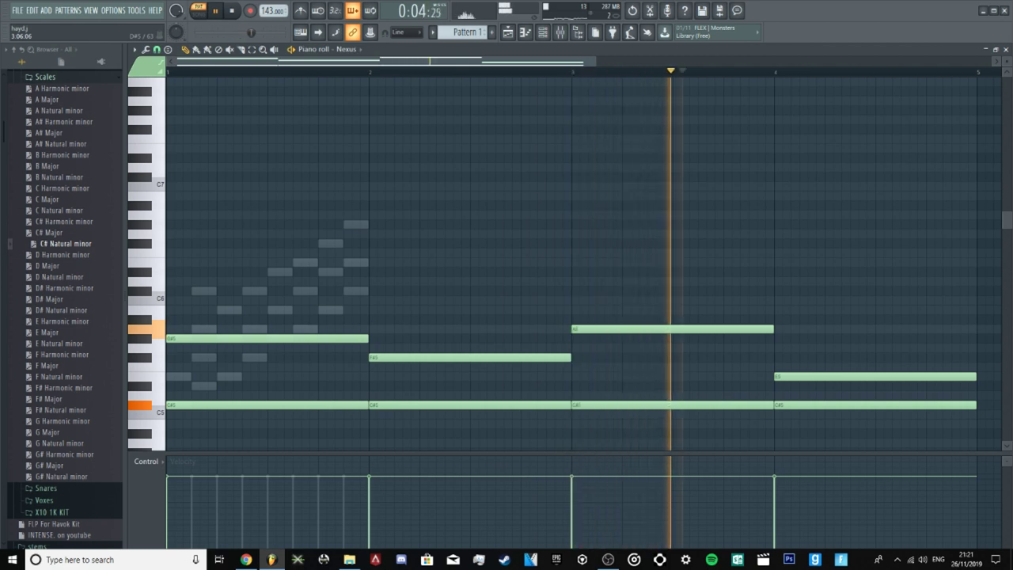
{"action": "scroll", "coordinate": [639, 380], "scroll_direction": "down", "scroll_amount": 3}
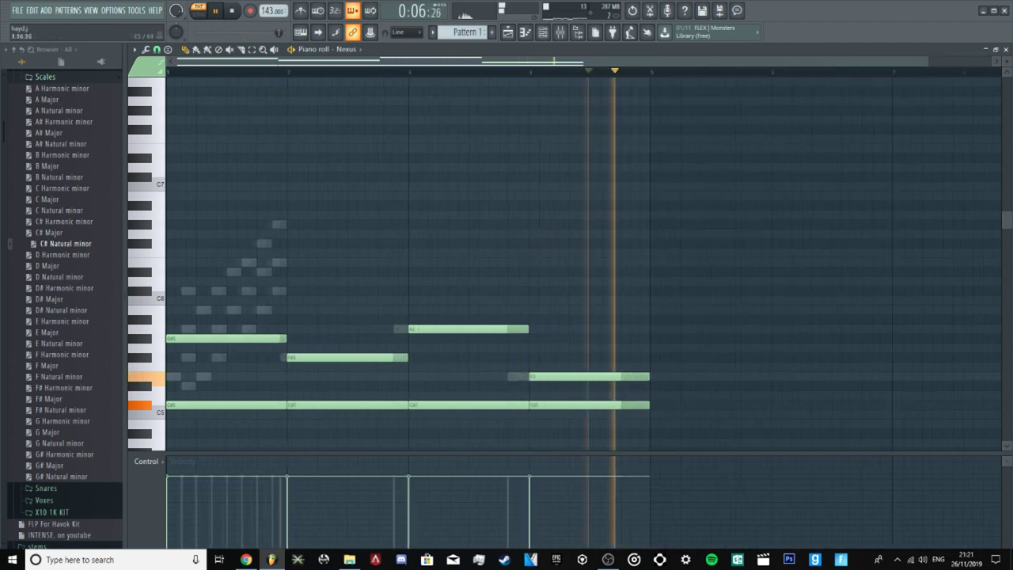
{"action": "key", "text": "space"}
{"action": "key", "text": "Page_Down"}
{"action": "left_click_drag", "start_coordinate": [530, 377], "coordinate": [531, 386]}
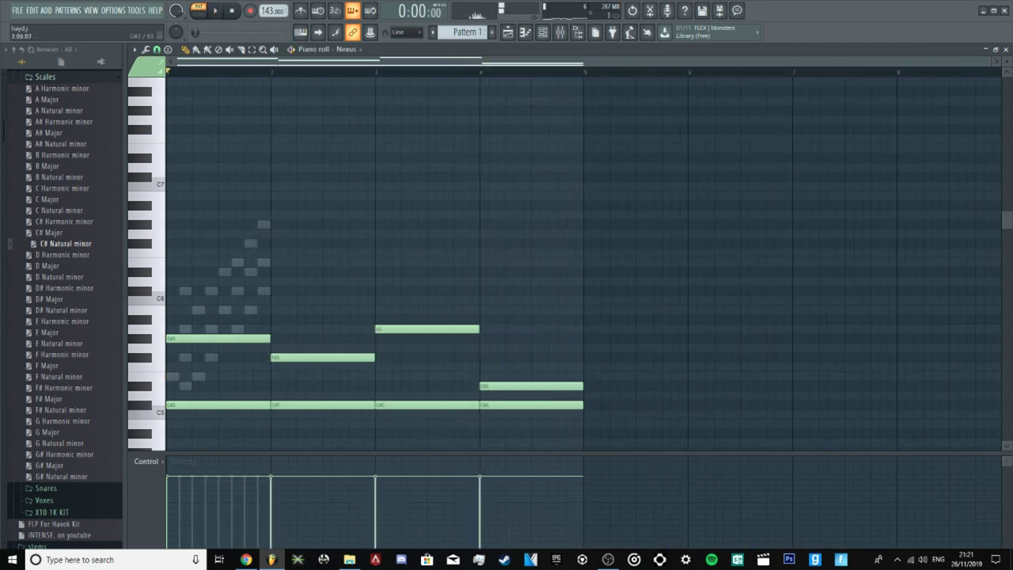
Step: Audition the fourth-bar notes and play back the four-bar progression
{"action": "left_click", "coordinate": [274, 49]}
{"action": "left_click", "coordinate": [480, 261]}
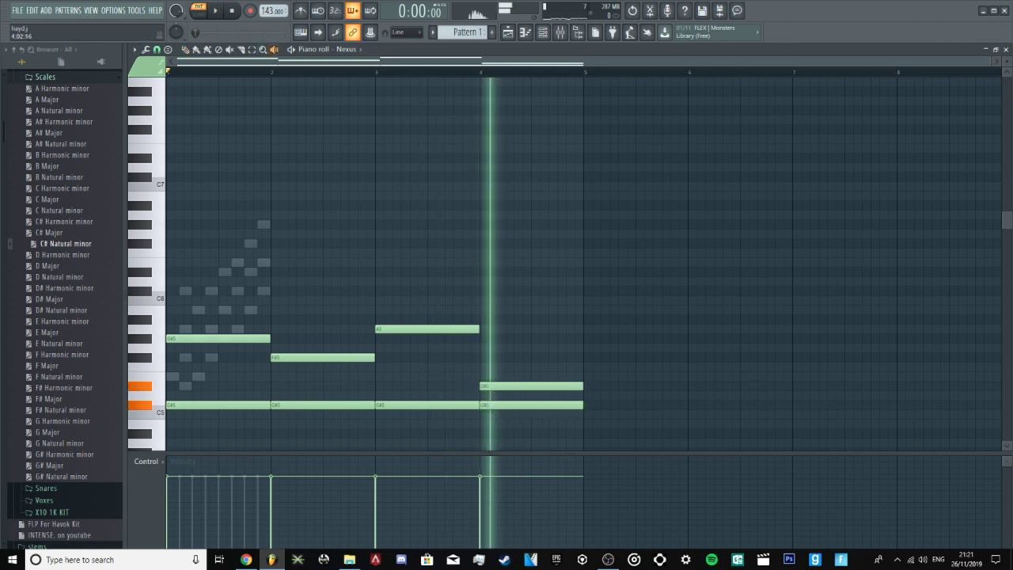
{"action": "key", "text": "space"}
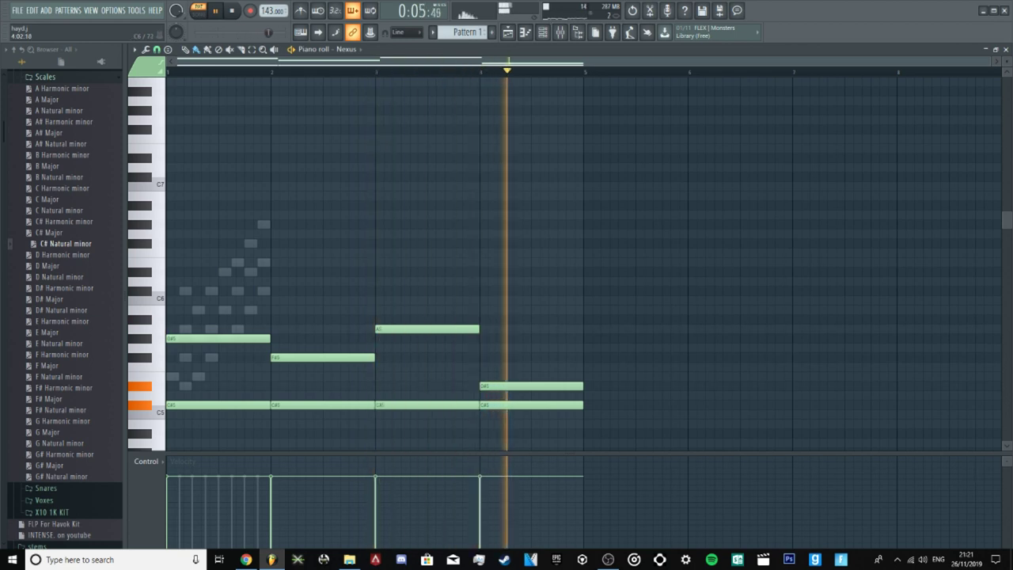
{"action": "key", "text": "space"}
Step: Lower the Insert 1 volume fader in the mixer slightly while checking the melody's playback
{"action": "key", "text": "F9"}
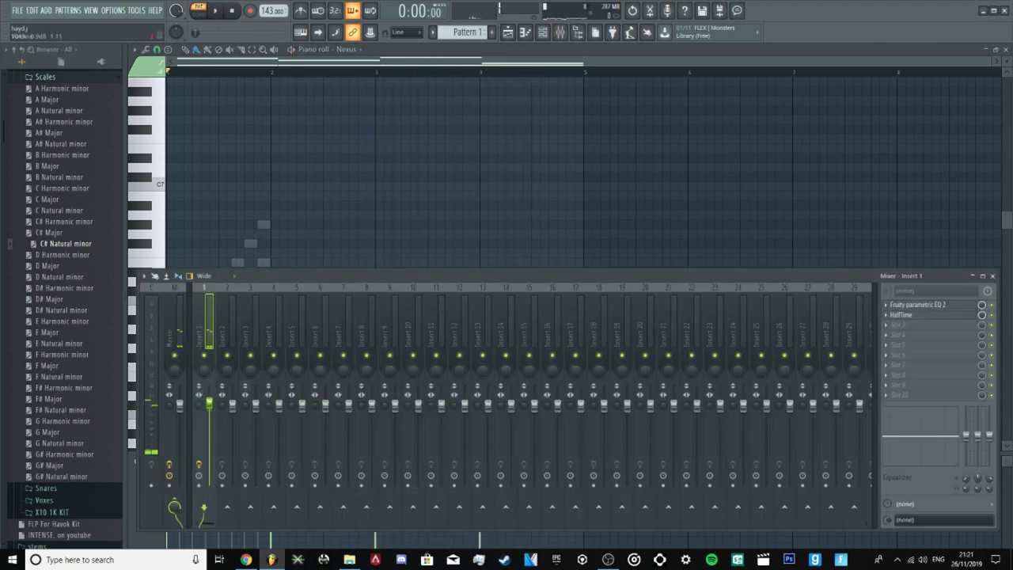
{"action": "key", "text": "F9"}
{"action": "key", "text": "space"}
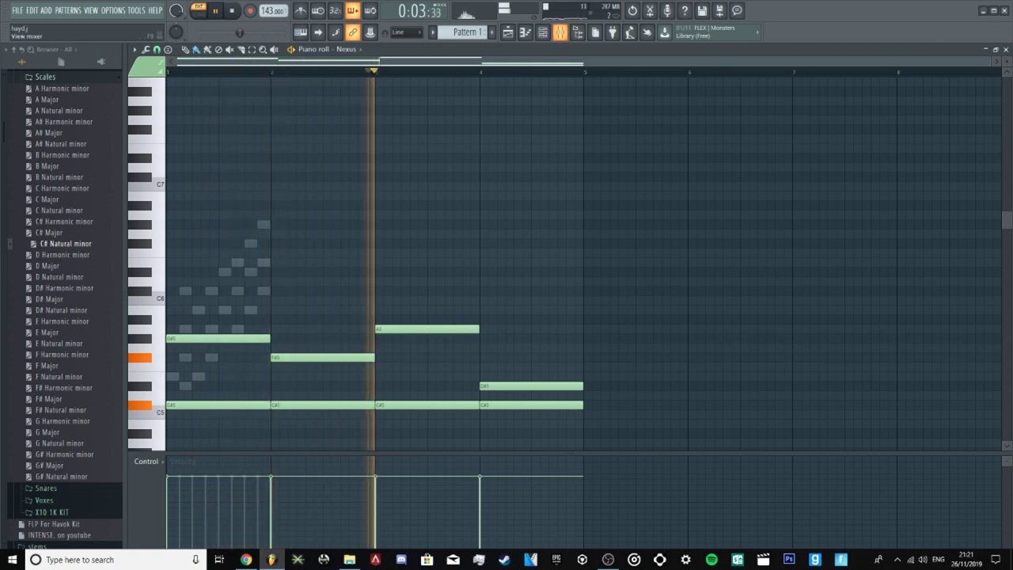
{"action": "key", "text": "F9"}
{"action": "left_click_drag", "start_coordinate": [209, 386], "coordinate": [209, 401]}
{"action": "key", "text": "F9"}
{"action": "key", "text": "space"}
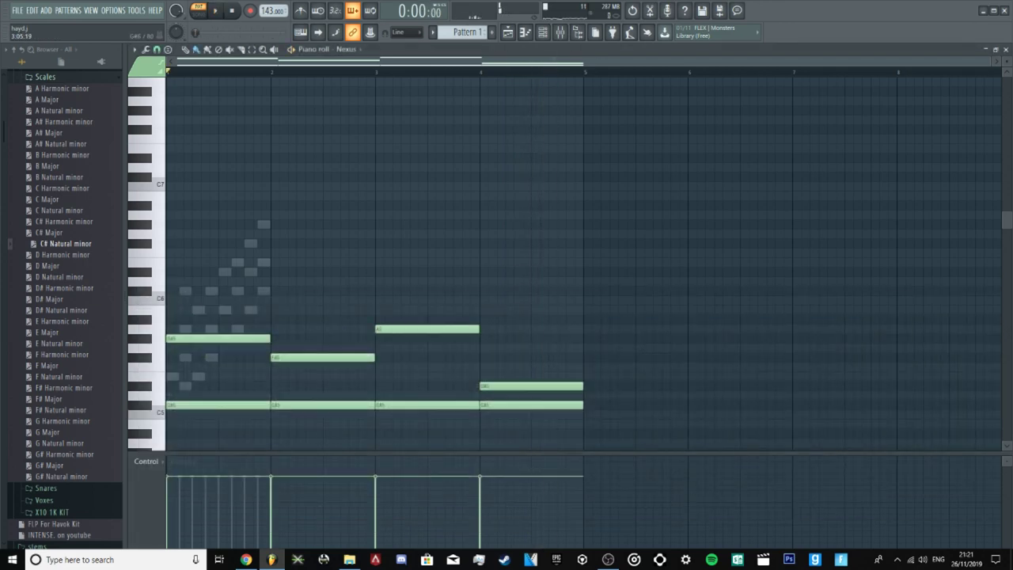
Step: Duplicate the four-bar Nexus progression three times so that it fills 16 bars
{"action": "key", "text": "ctrl+b"}
{"action": "key", "text": "ctrl+b"}
{"action": "key", "text": "ctrl+b"}
{"action": "key", "text": "ctrl+d"}
{"action": "scroll", "coordinate": [682, 242], "scroll_direction": "down", "scroll_amount": 3}
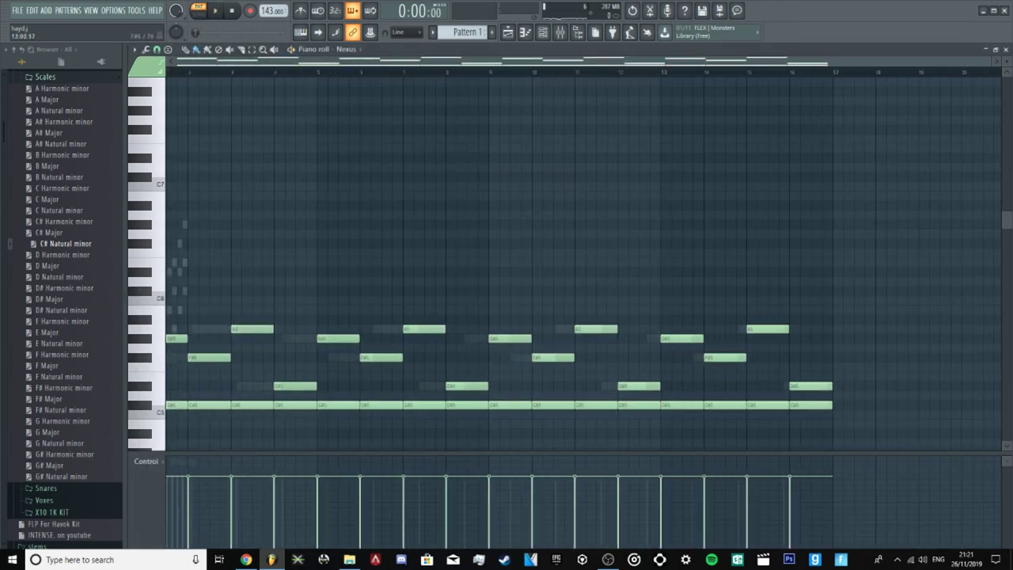
Step: Duplicate the one-bar C# natural minor scale notes on the Snare channel until they span 16 bars
{"action": "left_click", "coordinate": [348, 49]}
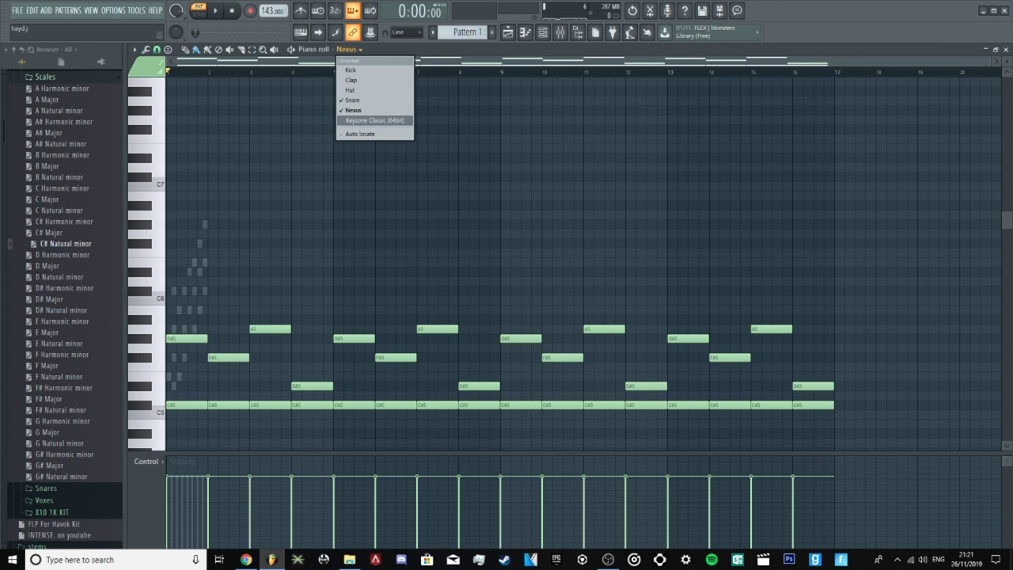
{"action": "left_click", "coordinate": [373, 101]}
{"action": "key", "text": "ctrl+b"}
{"action": "key", "text": "ctrl+b"}
{"action": "key", "text": "ctrl+b"}
{"action": "key", "text": "ctrl+b"}
{"action": "key", "text": "ctrl+b"}
{"action": "key", "text": "ctrl+b"}
{"action": "key", "text": "ctrl+b"}
{"action": "key", "text": "ctrl+b"}
{"action": "key", "text": "ctrl+b"}
{"action": "key", "text": "ctrl+b"}
{"action": "key", "text": "ctrl+b"}
{"action": "key", "text": "ctrl+b"}
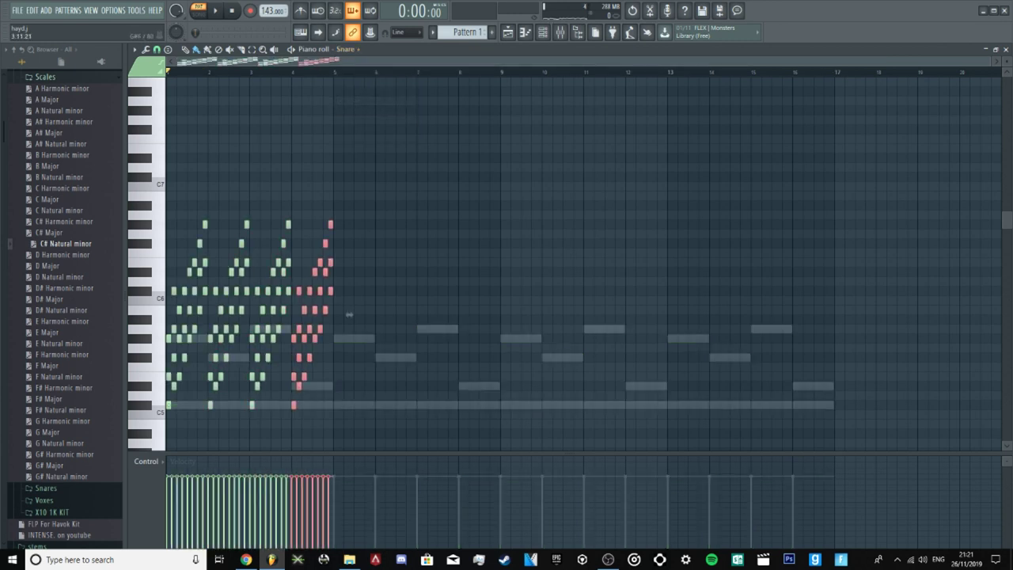
{"action": "key", "text": "ctrl+b"}
{"action": "key", "text": "ctrl+b"}
{"action": "key", "text": "ctrl+b"}
{"action": "key", "text": "ctrl+d"}
Step: Copy all the Snare scale notes one octave higher and return to the Nexus piano roll
{"action": "left_click_drag", "start_coordinate": [907, 163], "coordinate": [165, 446]}
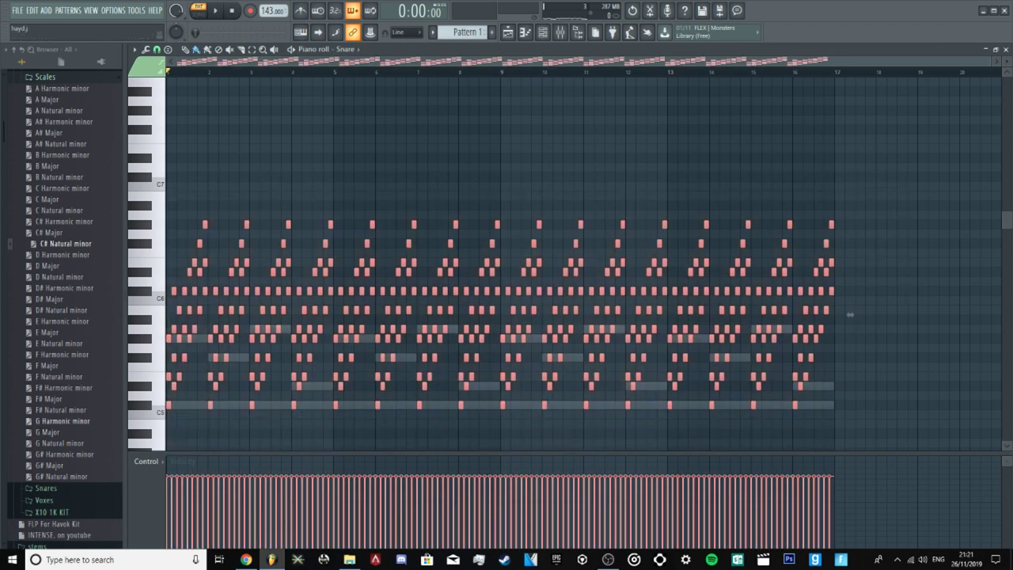
{"action": "left_click_drag", "start_coordinate": [850, 315], "coordinate": [853, 314]}
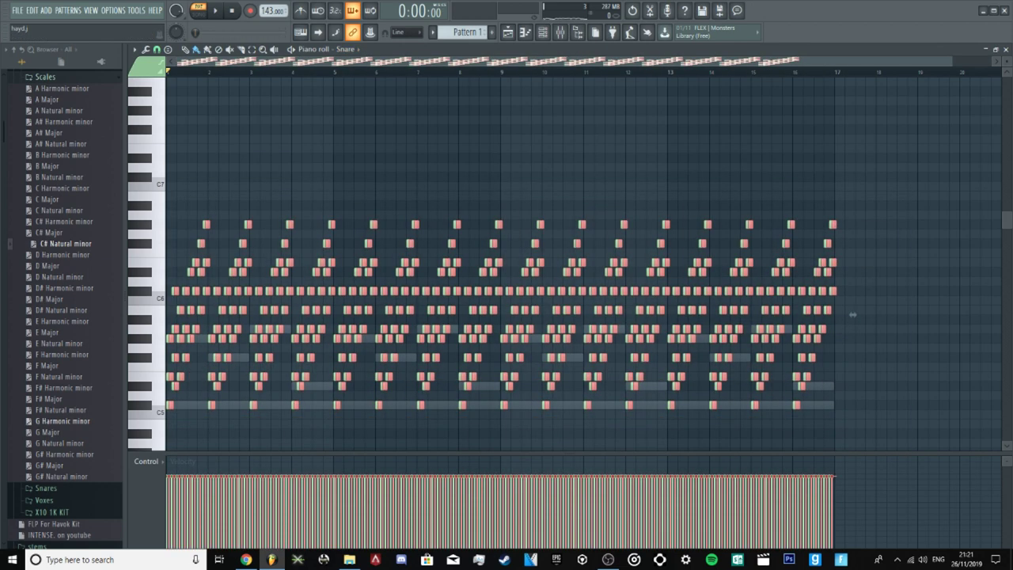
{"action": "left_click_drag", "start_coordinate": [853, 314], "coordinate": [850, 200]}
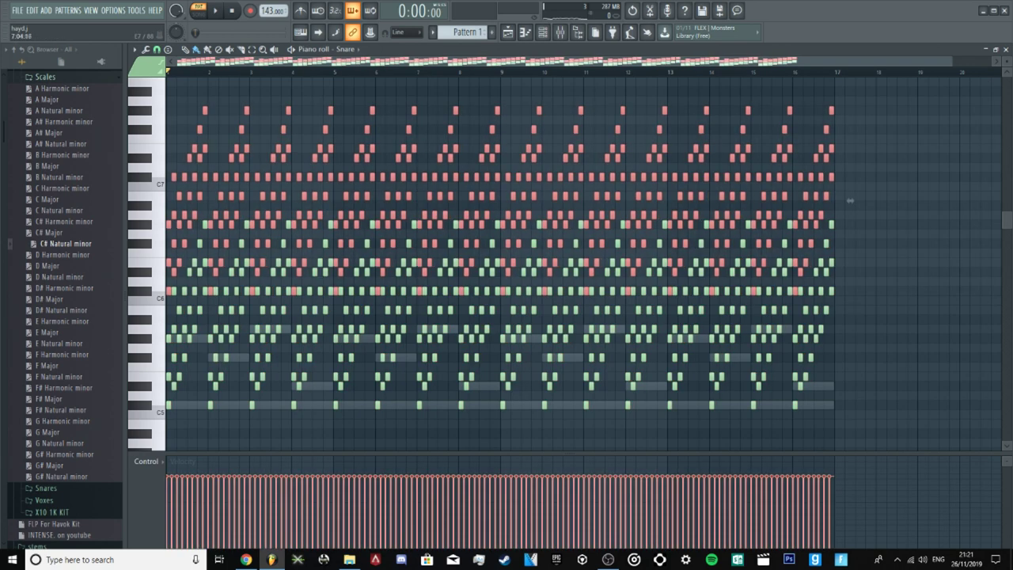
{"action": "left_click", "coordinate": [436, 129], "text": "ctrl"}
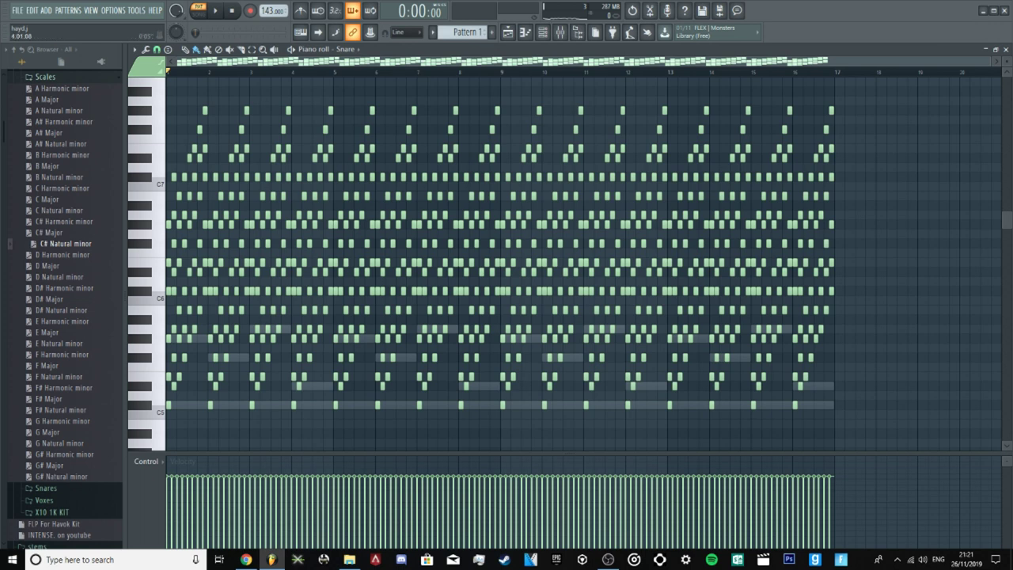
{"action": "left_click", "coordinate": [348, 49]}
{"action": "left_click", "coordinate": [356, 110]}
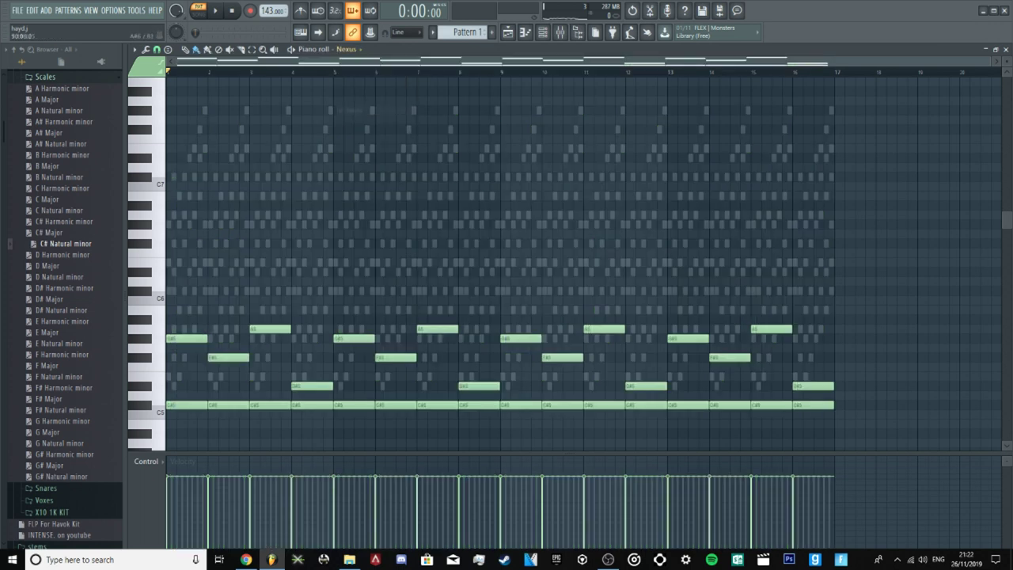
Step: Try a short high note above the progression in bar 9 of the Nexus part, auditioning it at different pitches
{"action": "scroll", "coordinate": [507, 270], "scroll_direction": "up", "scroll_amount": 5}
{"action": "left_click", "coordinate": [488, 72]}
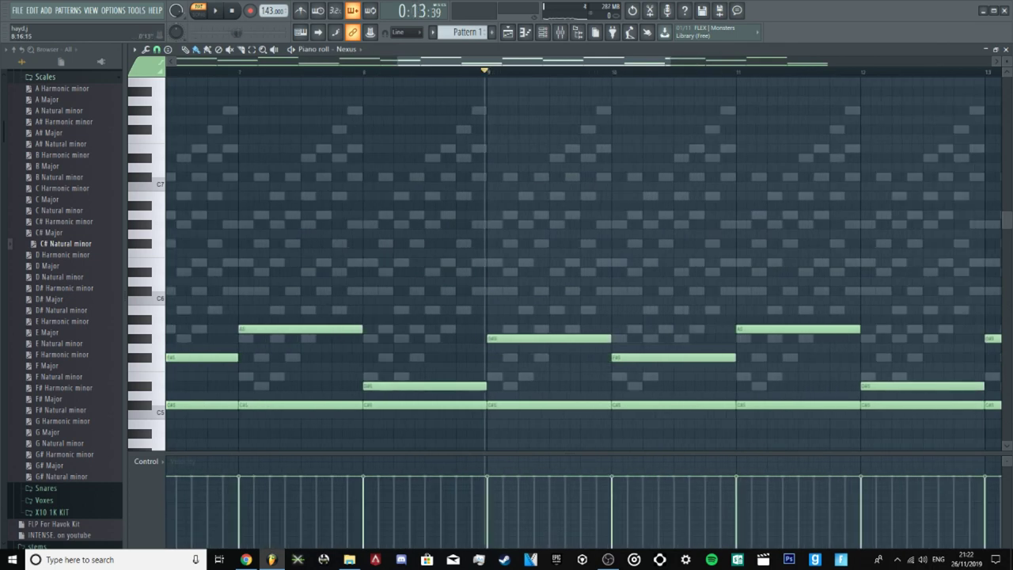
{"action": "left_click", "coordinate": [526, 196]}
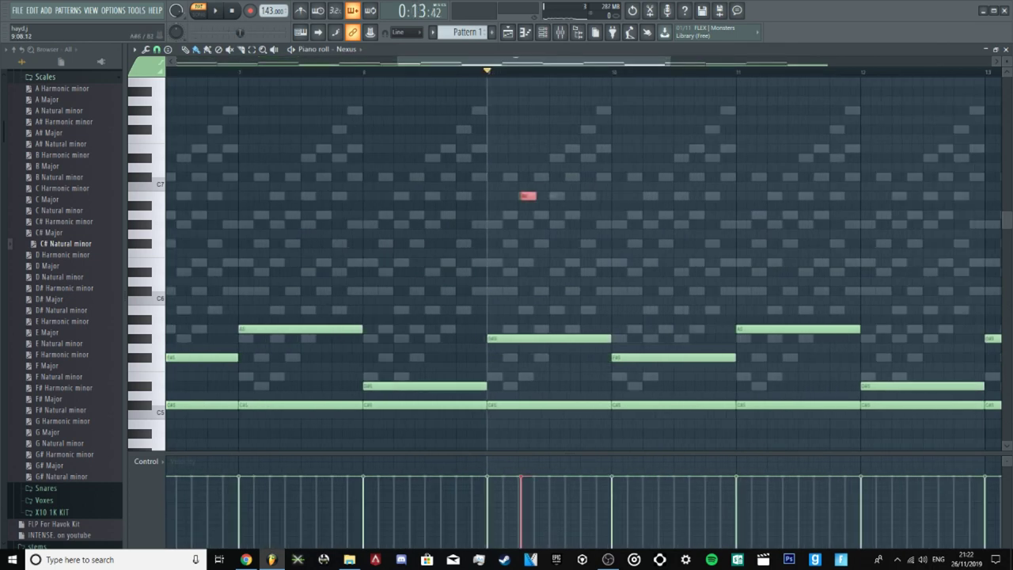
{"action": "key", "text": "space"}
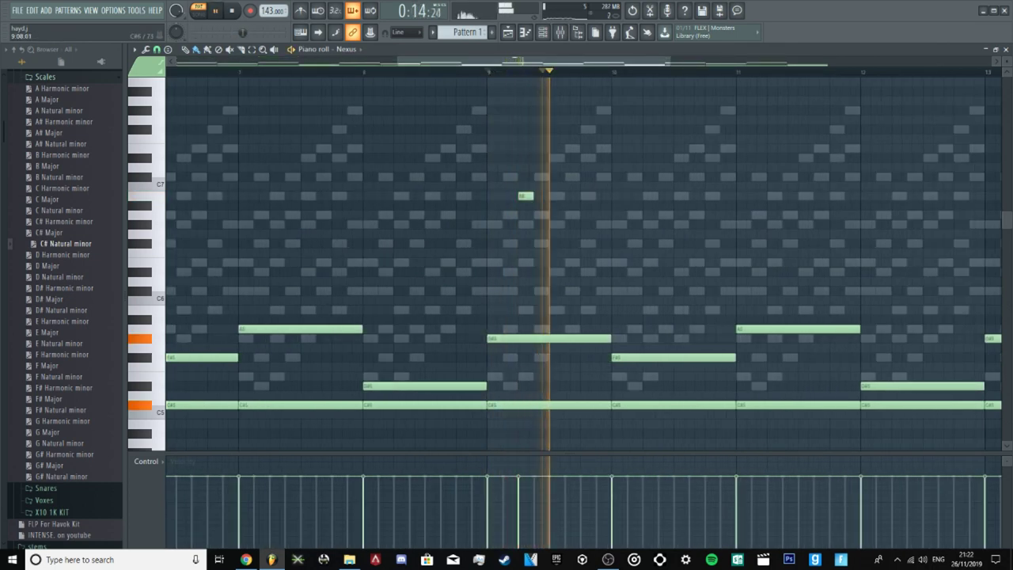
{"action": "key", "text": "space"}
{"action": "left_click_drag", "start_coordinate": [528, 195], "coordinate": [526, 129]}
{"action": "key", "text": "space"}
{"action": "key", "text": "space"}
{"action": "key", "text": "space"}
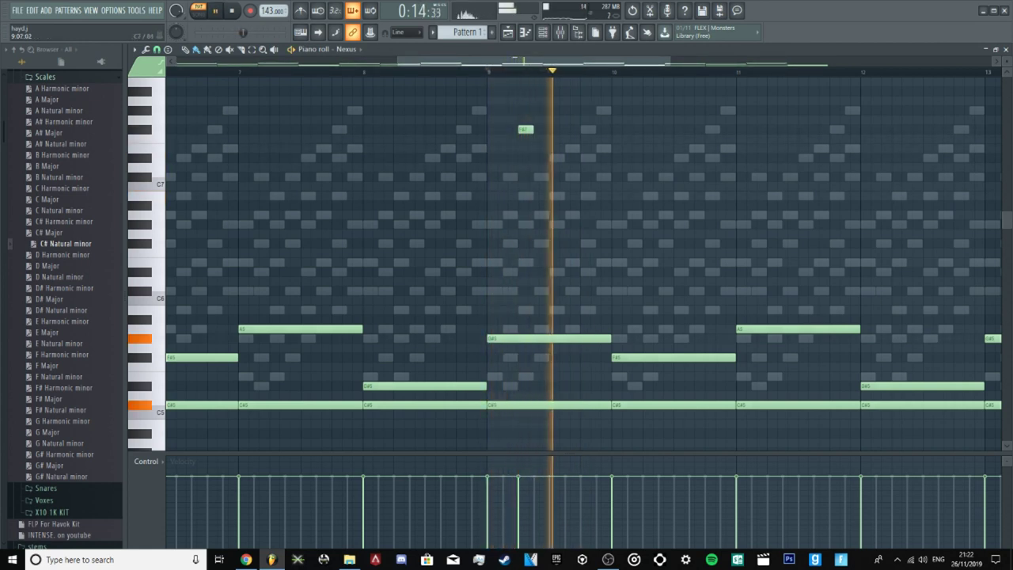
{"action": "key", "text": "space"}
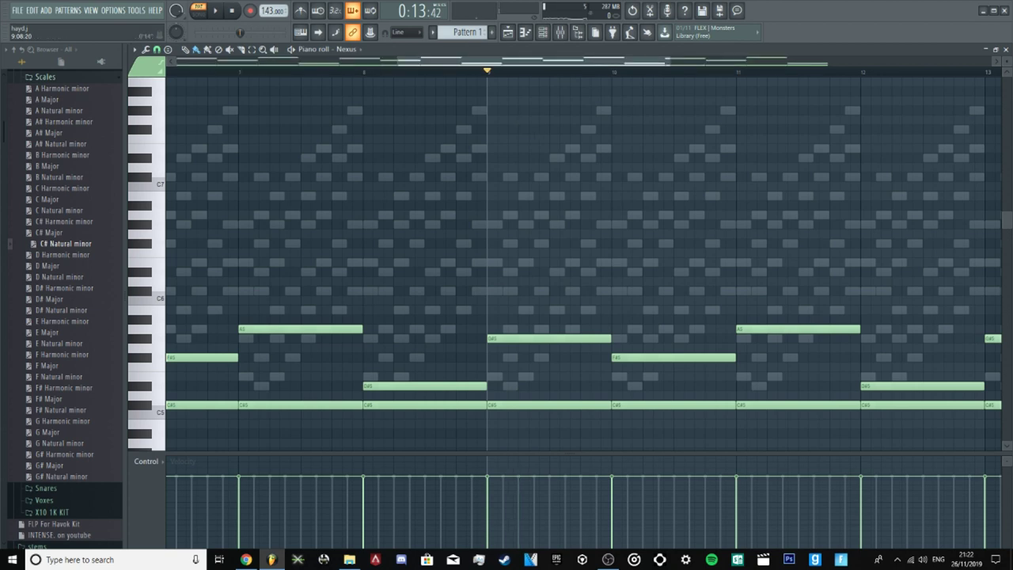
Step: Add a second Nexus channel and load the M1Typepiano preset from the UK Drill Nexus Preset category
{"action": "key", "text": "F6"}
{"action": "left_click", "coordinate": [302, 270]}
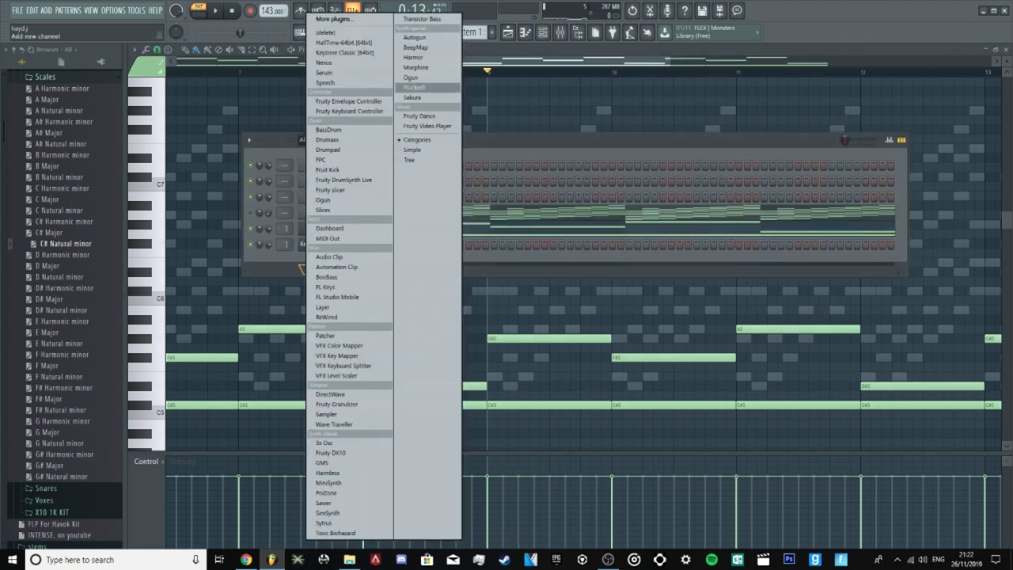
{"action": "left_click", "coordinate": [325, 63]}
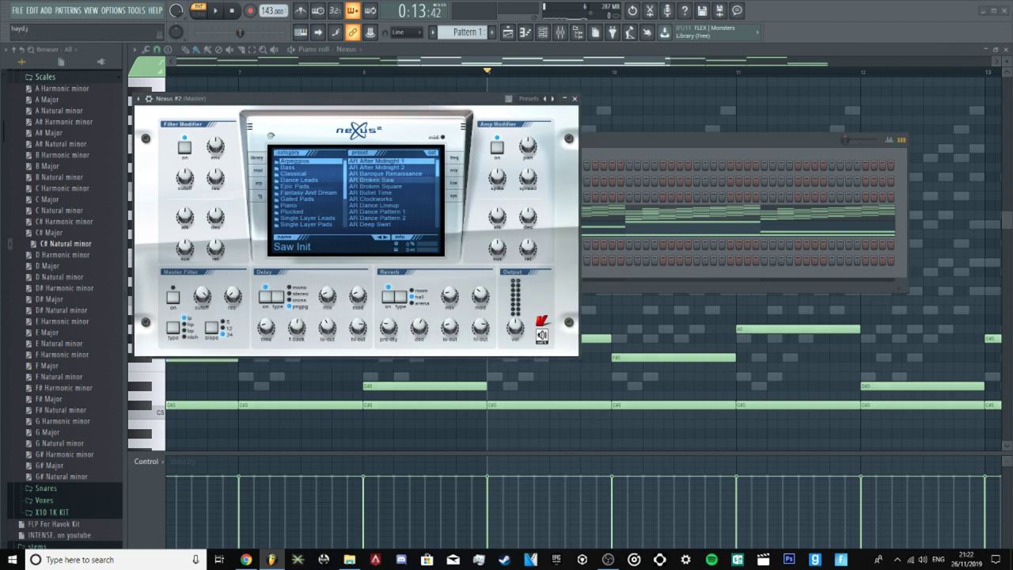
{"action": "scroll", "coordinate": [310, 194], "scroll_direction": "down", "scroll_amount": 3}
{"action": "left_click", "coordinate": [311, 212]}
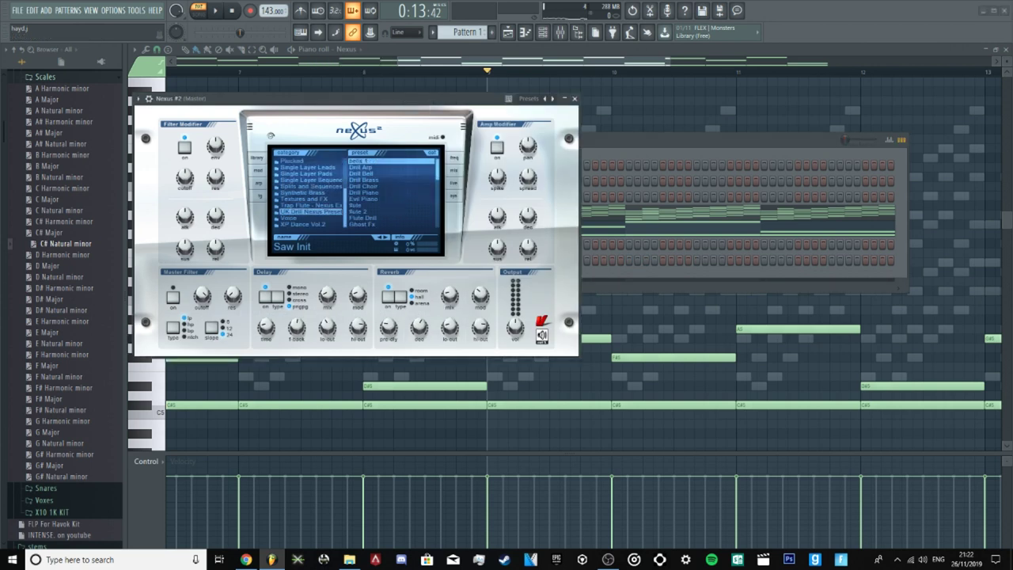
{"action": "left_click_drag", "start_coordinate": [438, 167], "coordinate": [438, 190]}
{"action": "left_click", "coordinate": [371, 198]}
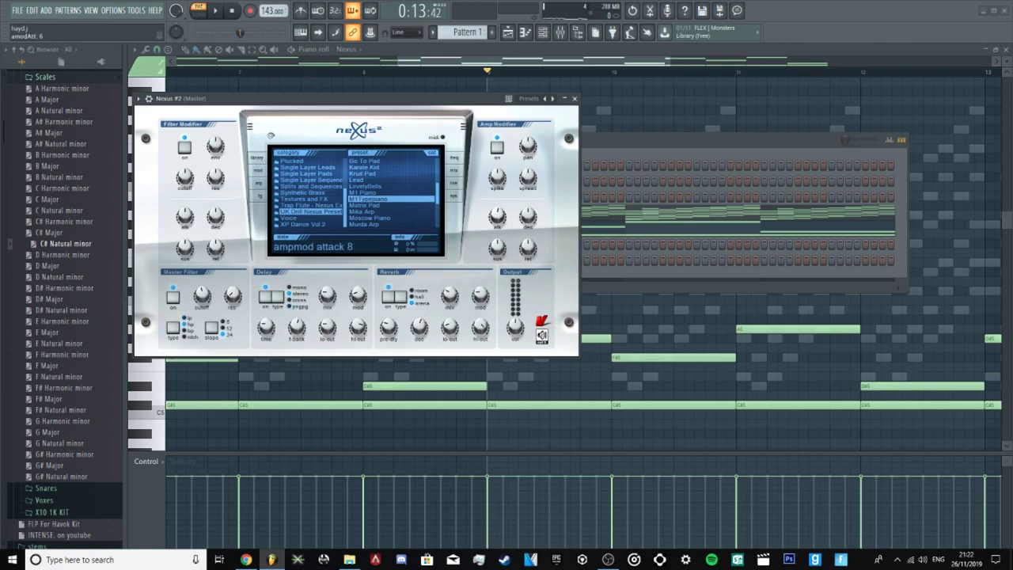
Step: Open the Nexus #2 piano roll, place a single short E7 note on beat 2 of bar 9, and audition it
{"action": "left_click", "coordinate": [502, 72]}
{"action": "left_click", "coordinate": [369, 49]}
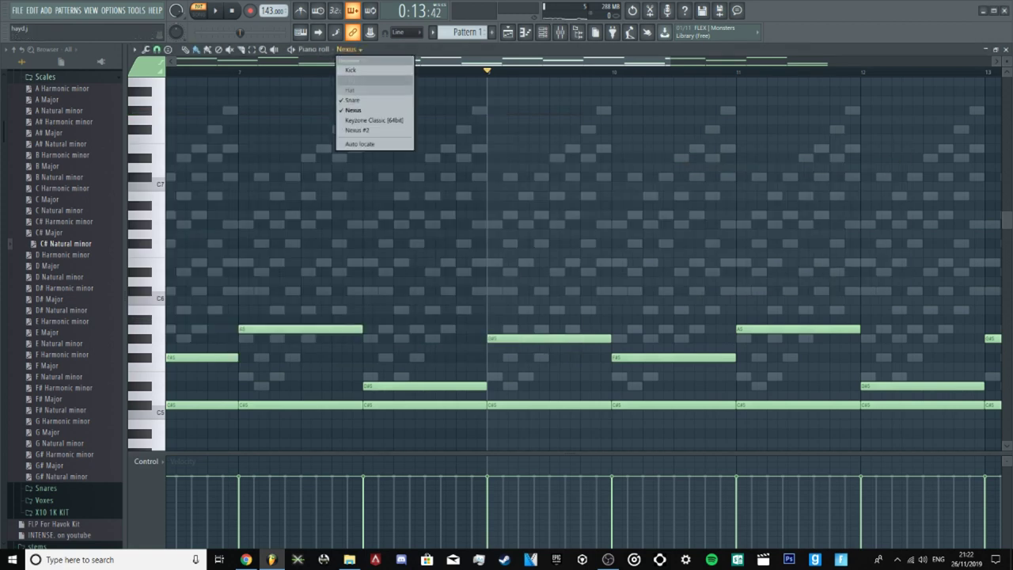
{"action": "left_click", "coordinate": [372, 131]}
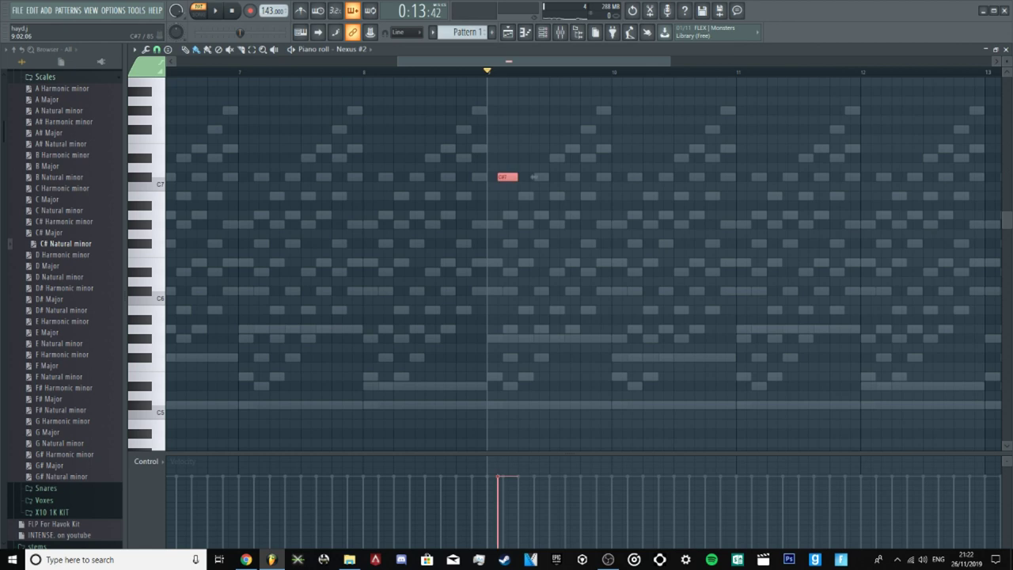
{"action": "left_click_drag", "start_coordinate": [533, 177], "coordinate": [532, 148]}
{"action": "left_click", "coordinate": [545, 139]}
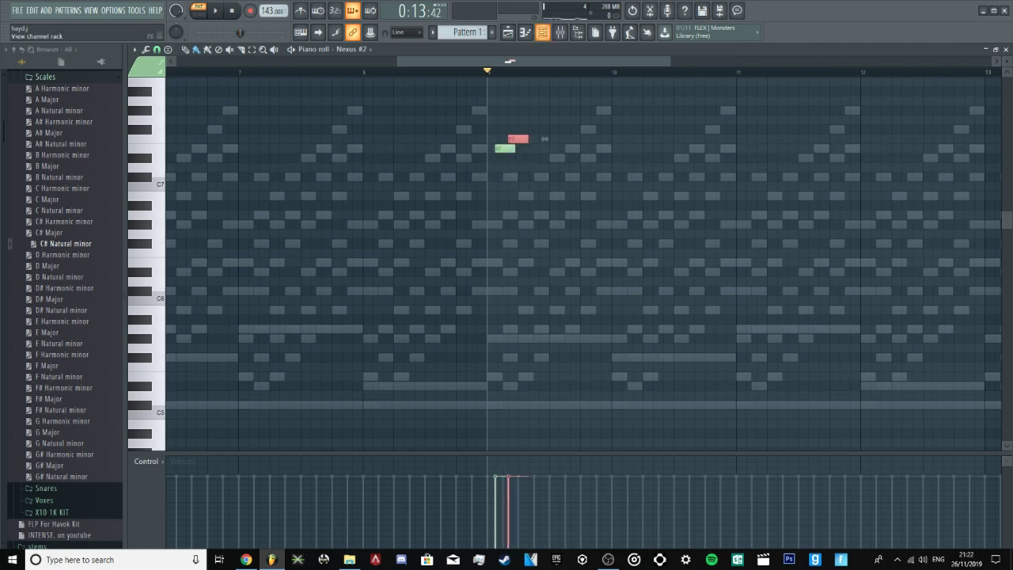
{"action": "key", "text": "F6"}
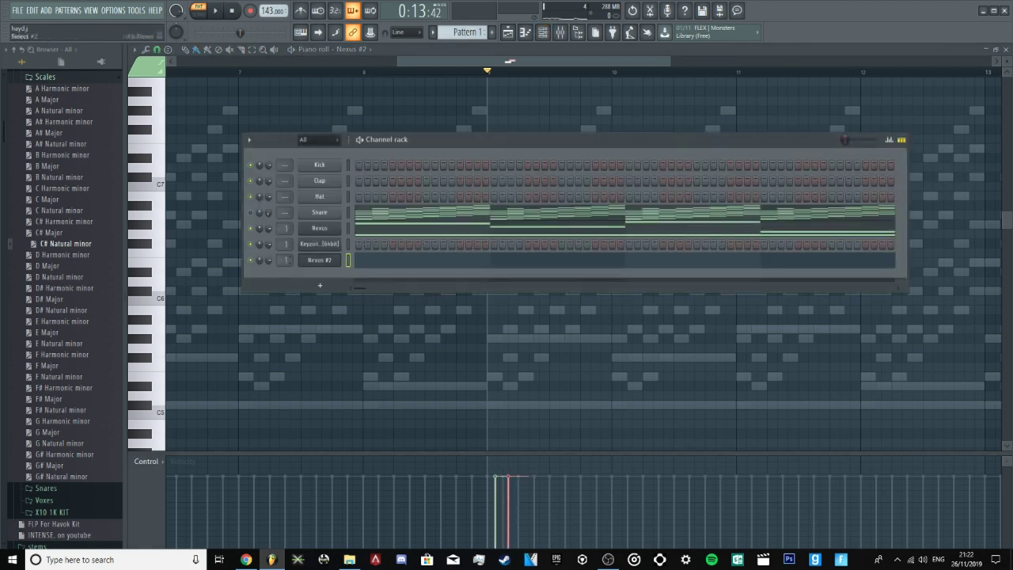
{"action": "key", "text": "F6"}
{"action": "left_click_drag", "start_coordinate": [505, 148], "coordinate": [529, 148]}
{"action": "right_click", "coordinate": [518, 138]}
{"action": "key", "text": "space"}
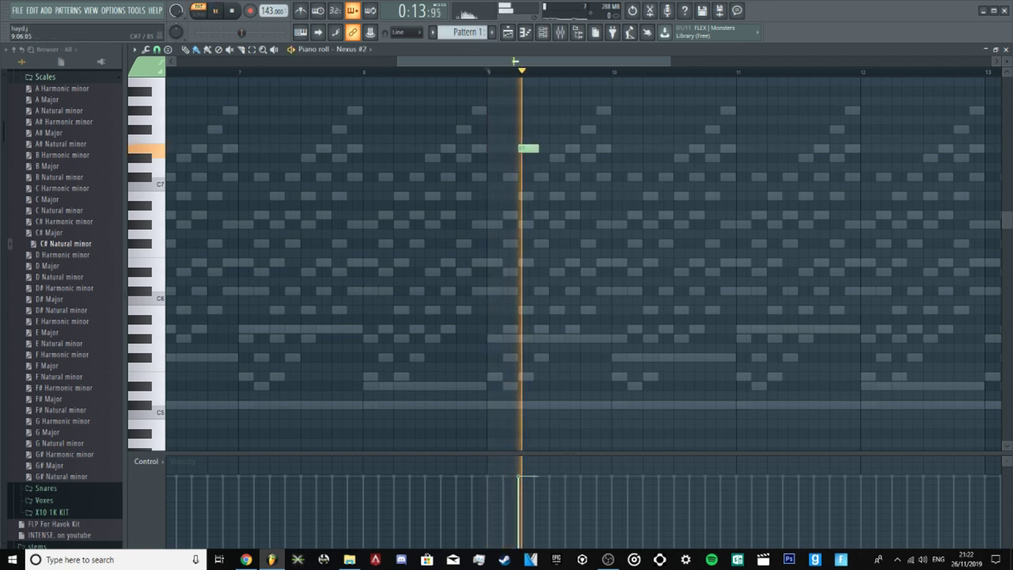
{"action": "key", "text": "space"}
Step: Add short Nexus #2 notes in bar 10, C#7 on beat 2 and B6 on beat 3, and play them back
{"action": "left_click_drag", "start_coordinate": [655, 177], "coordinate": [665, 196]}
{"action": "scroll", "coordinate": [662, 177], "scroll_direction": "up", "scroll_amount": 3}
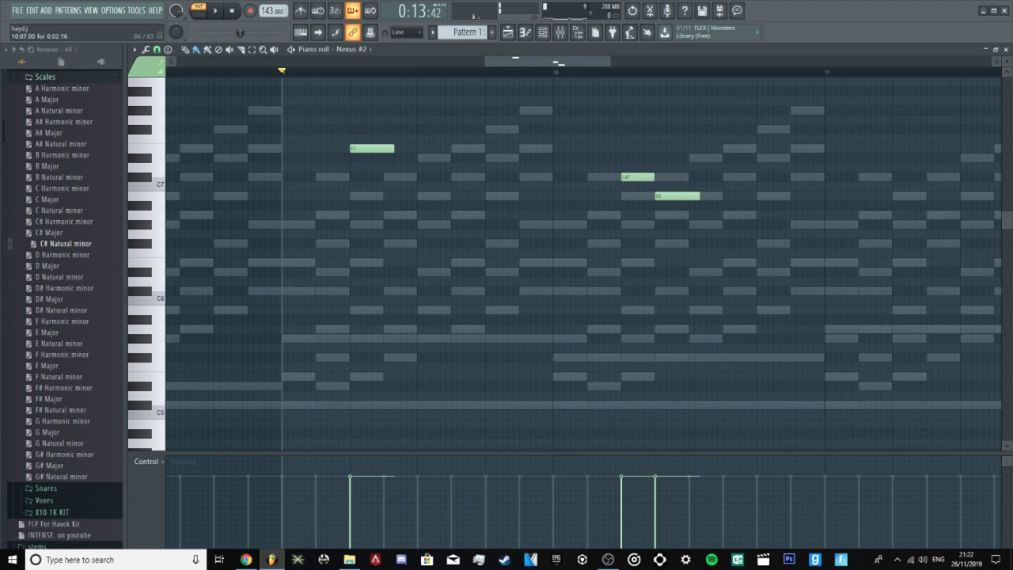
{"action": "left_click_drag", "start_coordinate": [693, 196], "coordinate": [688, 196]}
{"action": "key", "text": "space"}
{"action": "scroll", "coordinate": [667, 245], "scroll_direction": "down", "scroll_amount": 6}
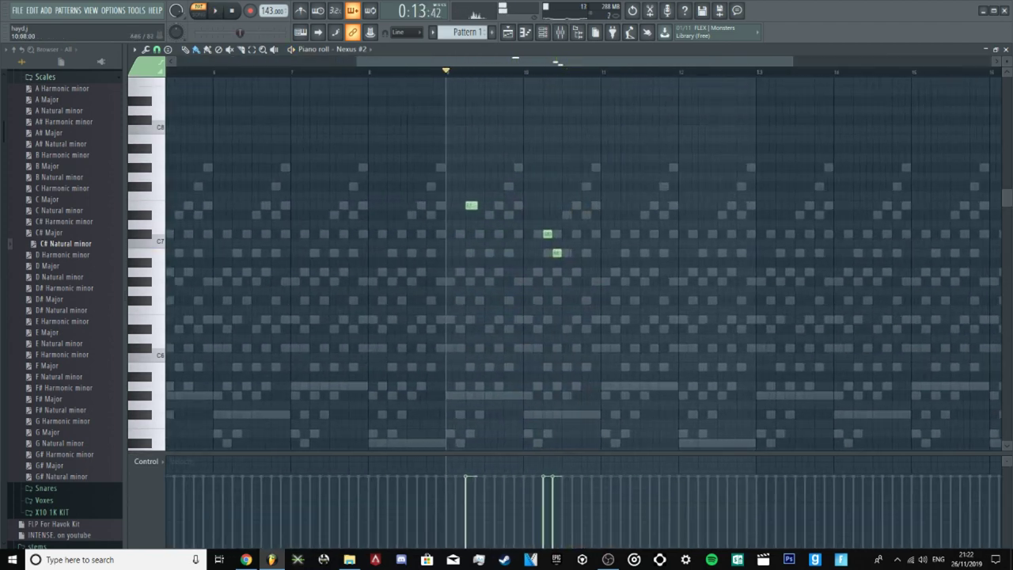
{"action": "scroll", "coordinate": [560, 254], "scroll_direction": "up", "scroll_amount": 2, "text": "ctrl"}
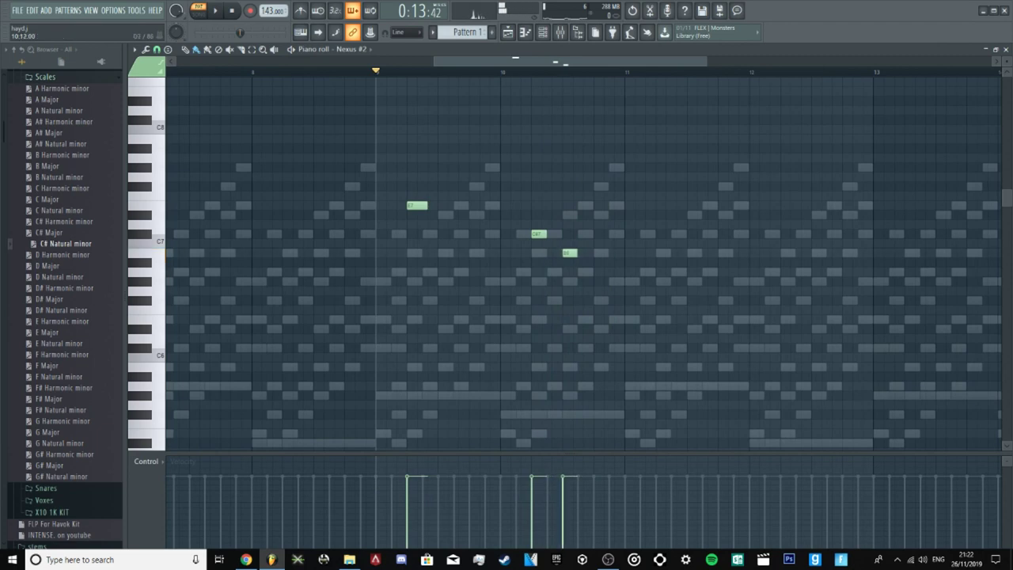
Step: Route the Nexus #2 channel to mixer Insert 2
{"action": "left_click", "coordinate": [560, 32]}
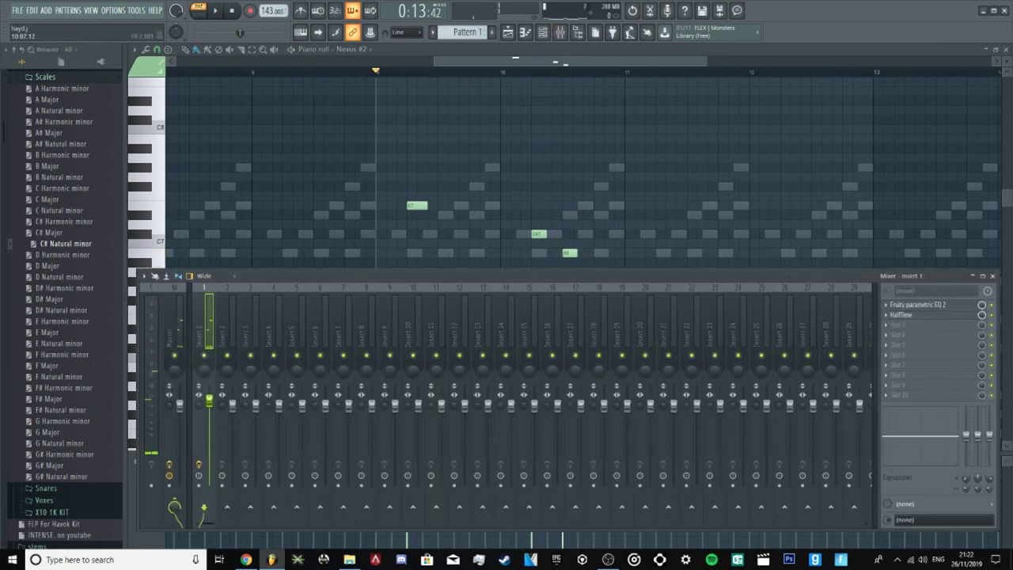
{"action": "left_click", "coordinate": [543, 32]}
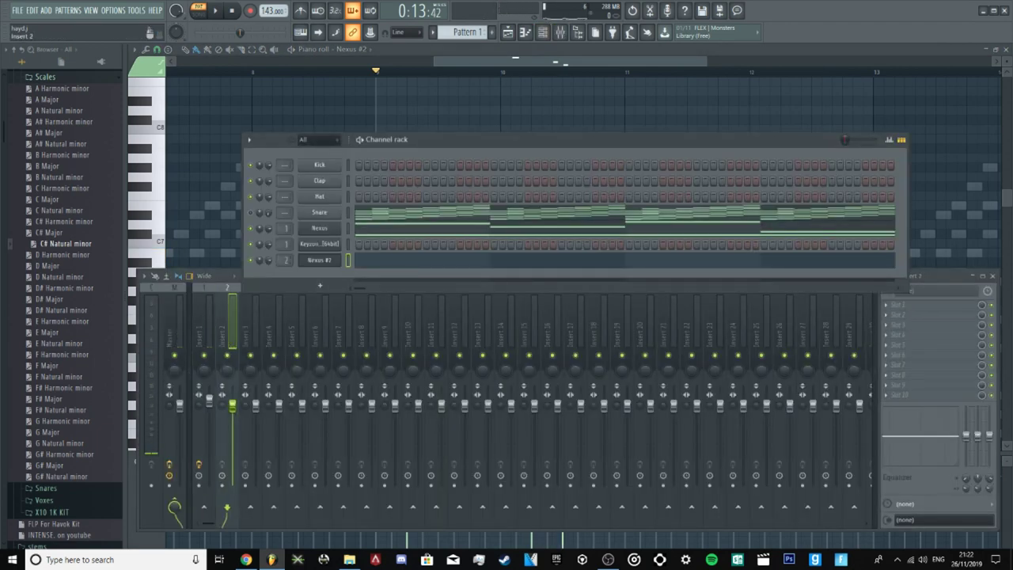
{"action": "left_click", "coordinate": [320, 285]}
Step: Add Fruity Parametric EQ 2 to Insert 2 with the 40Hz + 18kHz cut preset, and raise its low cut to about 572 Hz
{"action": "left_click", "coordinate": [918, 304]}
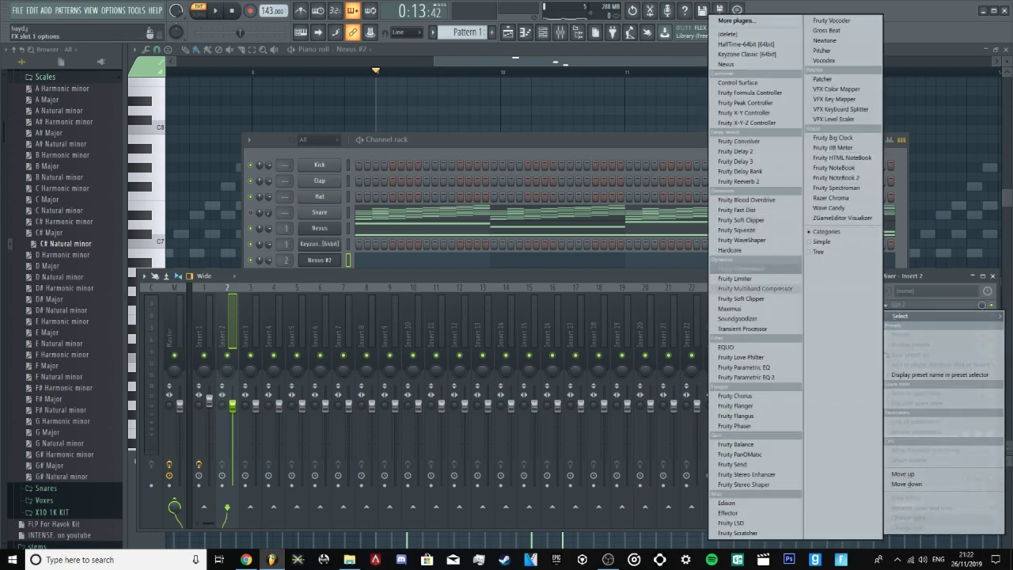
{"action": "left_click", "coordinate": [756, 369]}
{"action": "left_click", "coordinate": [491, 180]}
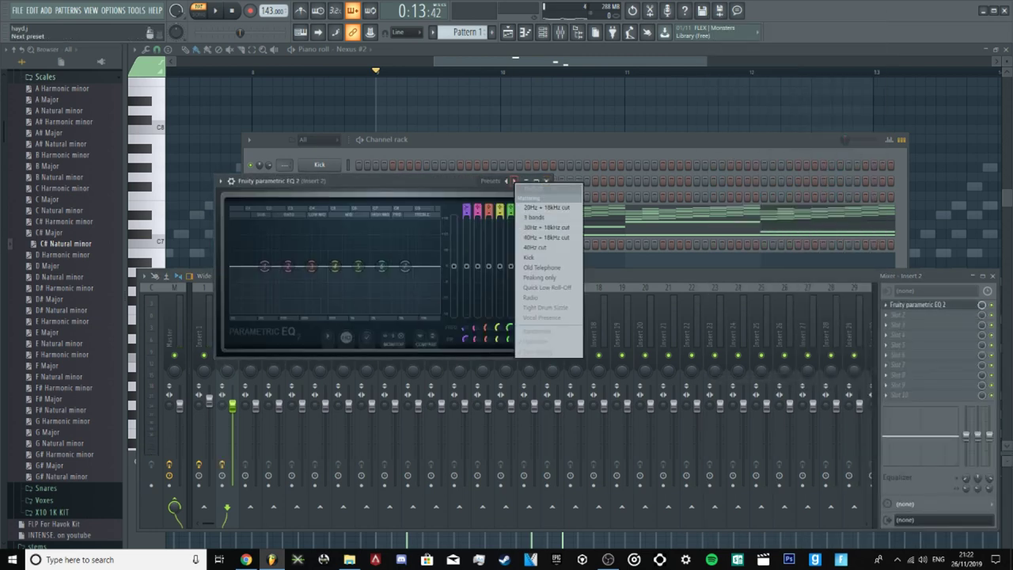
{"action": "left_click", "coordinate": [550, 237]}
{"action": "left_click_drag", "start_coordinate": [246, 268], "coordinate": [331, 266]}
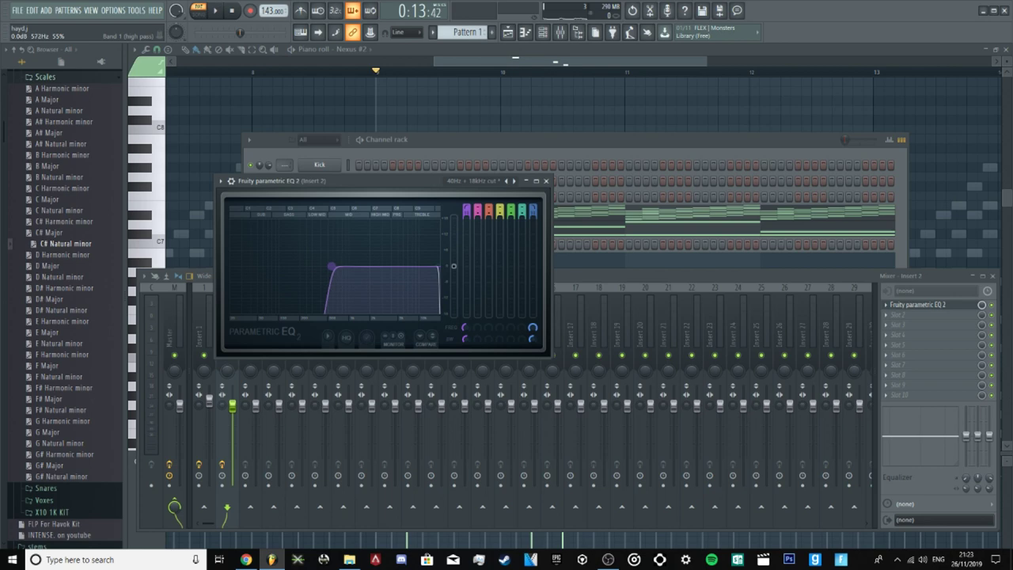
Step: Add HalfTime in the second effect slot of Insert 2, set its loop length to 1/4, and return to the piano roll
{"action": "left_click", "coordinate": [919, 304]}
{"action": "mouse_move", "coordinate": [900, 322]}
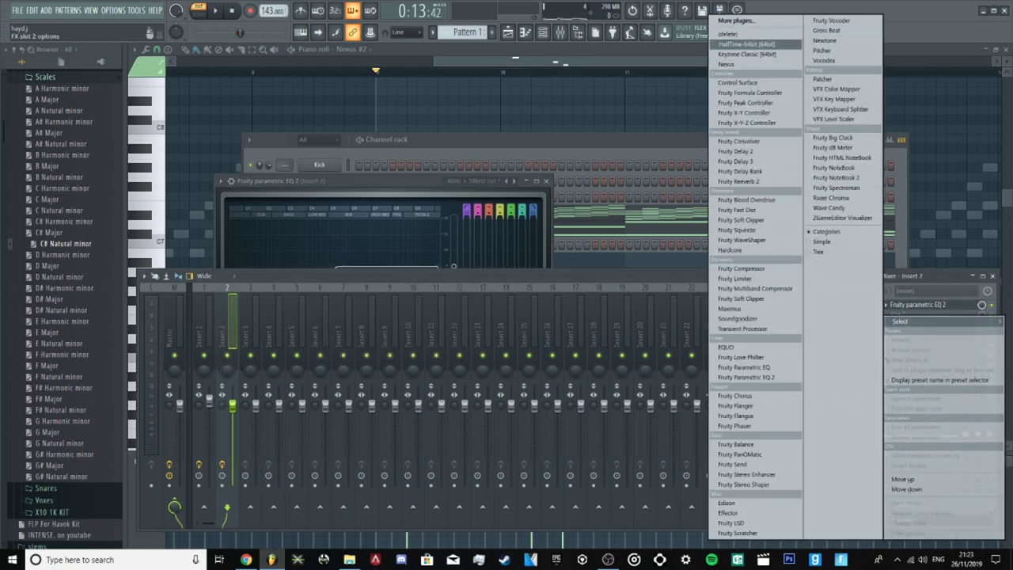
{"action": "left_click", "coordinate": [747, 45]}
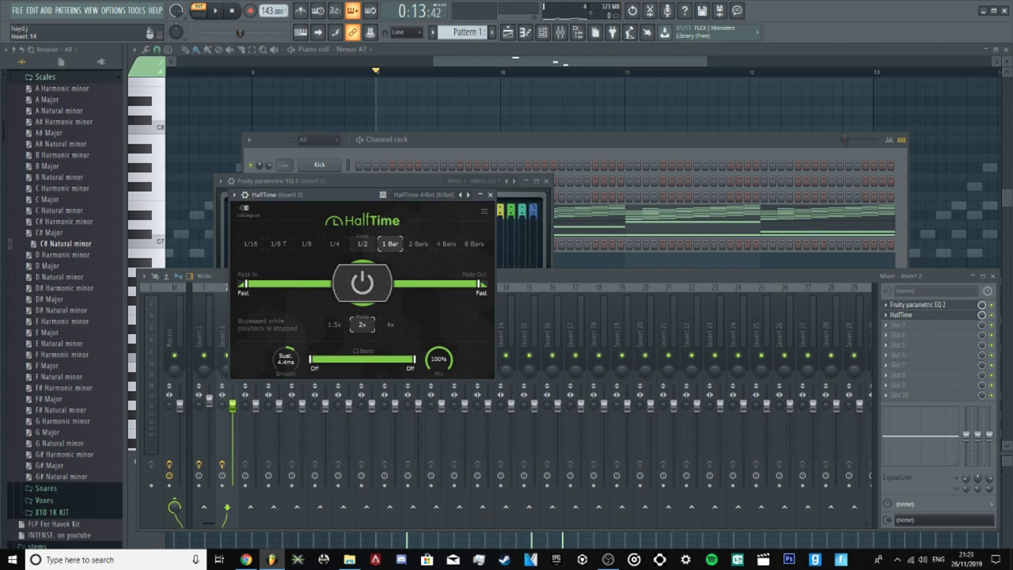
{"action": "left_click", "coordinate": [335, 243]}
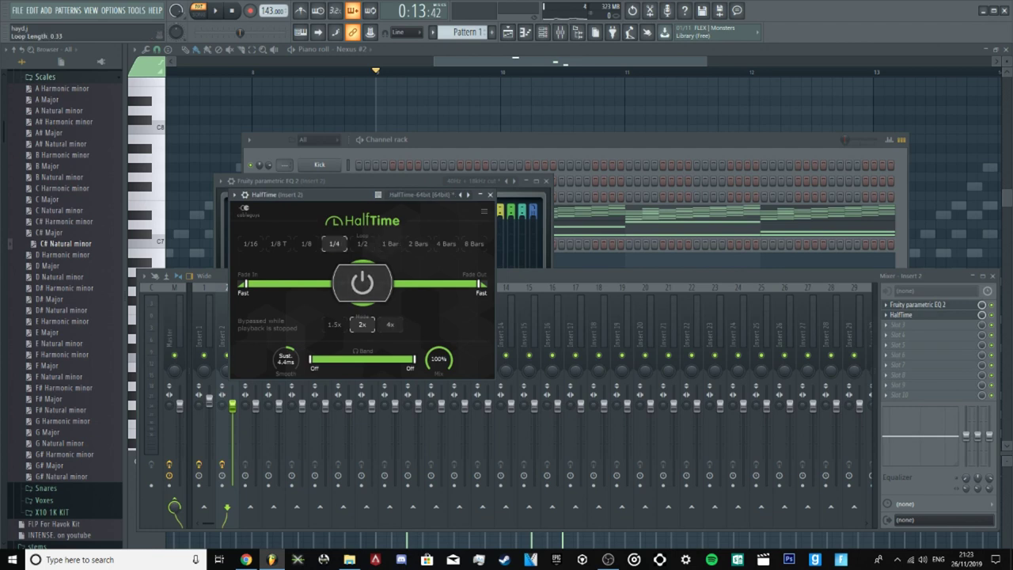
{"action": "key", "text": "F7"}
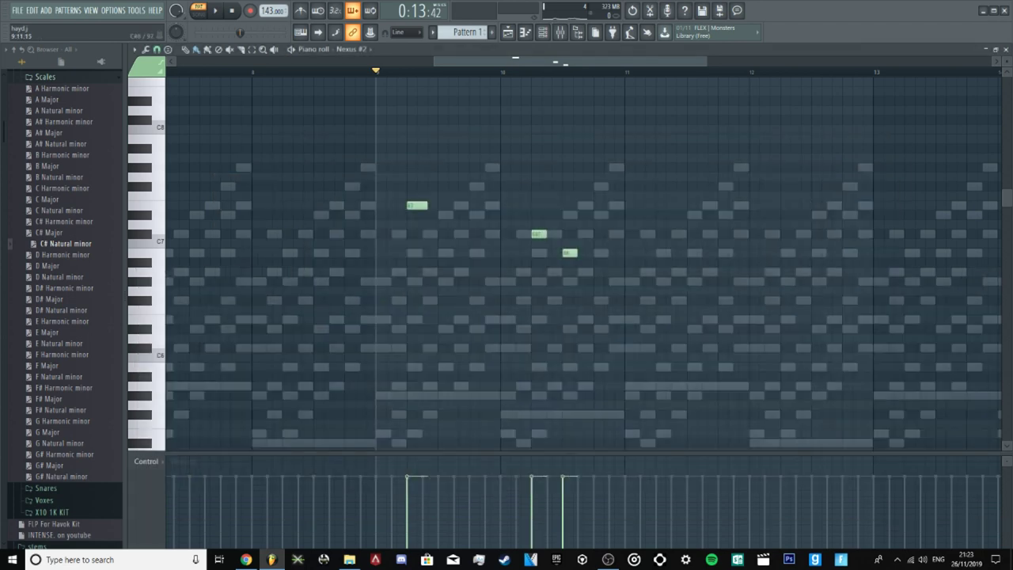
Step: Audition the Nexus #2 notes from bar 9 through the effects and check the preset loaded in the instrument
{"action": "key", "text": "space"}
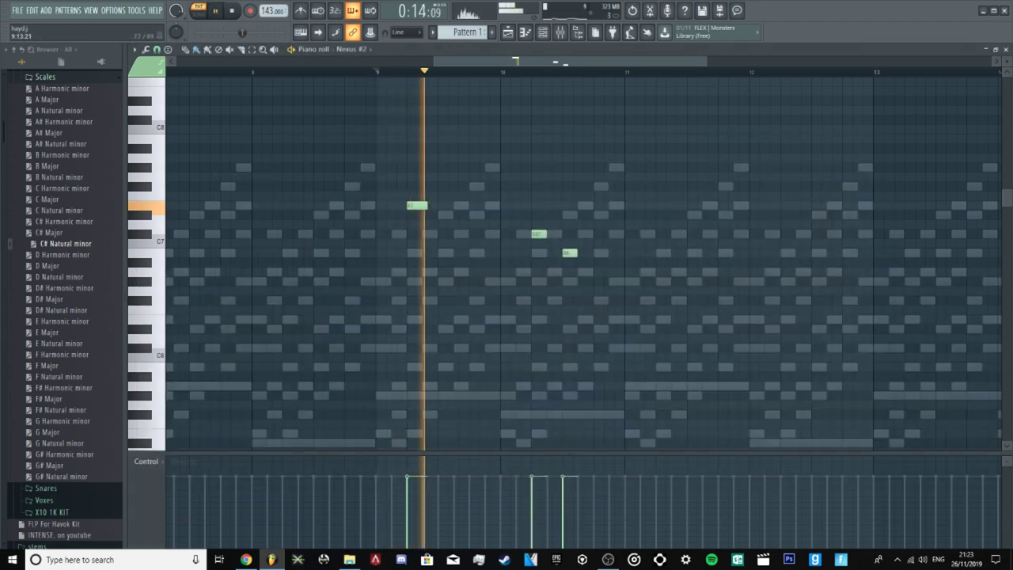
{"action": "key", "text": "space"}
{"action": "scroll", "coordinate": [420, 198], "scroll_direction": "up", "scroll_amount": 5}
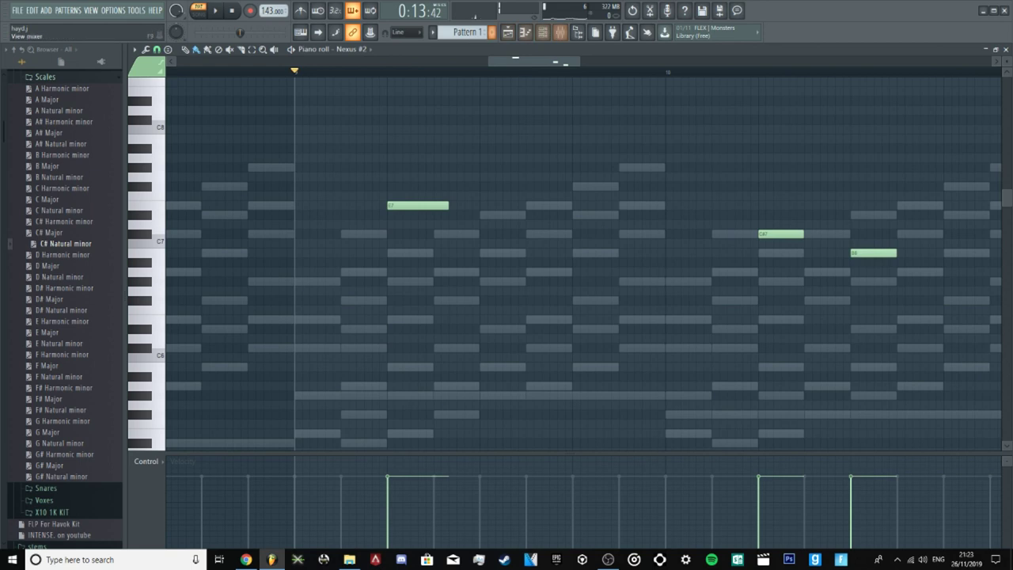
{"action": "left_click", "coordinate": [543, 33]}
{"action": "left_click", "coordinate": [319, 260]}
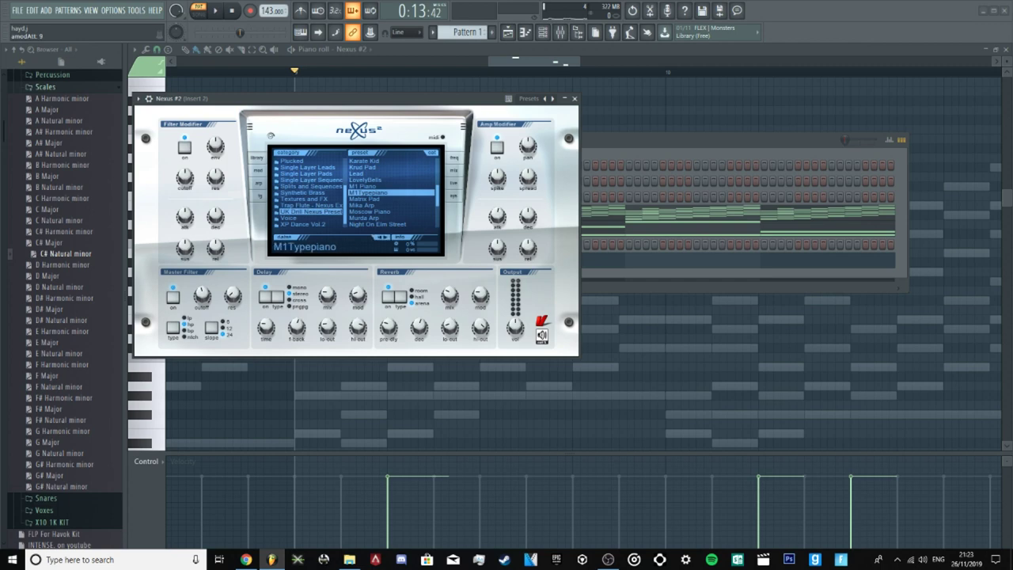
{"action": "right_click", "coordinate": [479, 388]}
{"action": "key", "text": "space"}
{"action": "scroll", "coordinate": [475, 233], "scroll_direction": "down", "scroll_amount": 5}
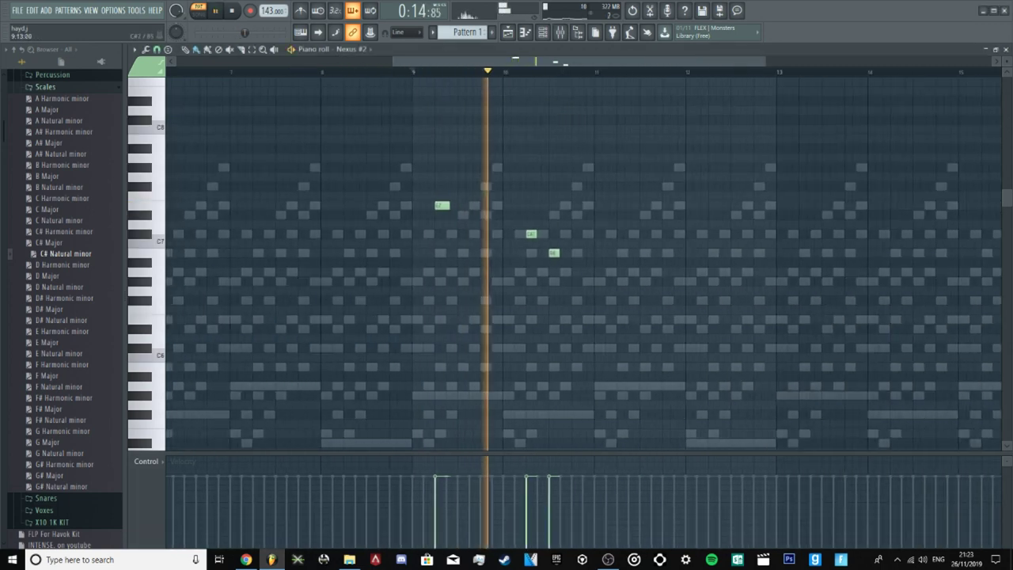
{"action": "key", "text": "space"}
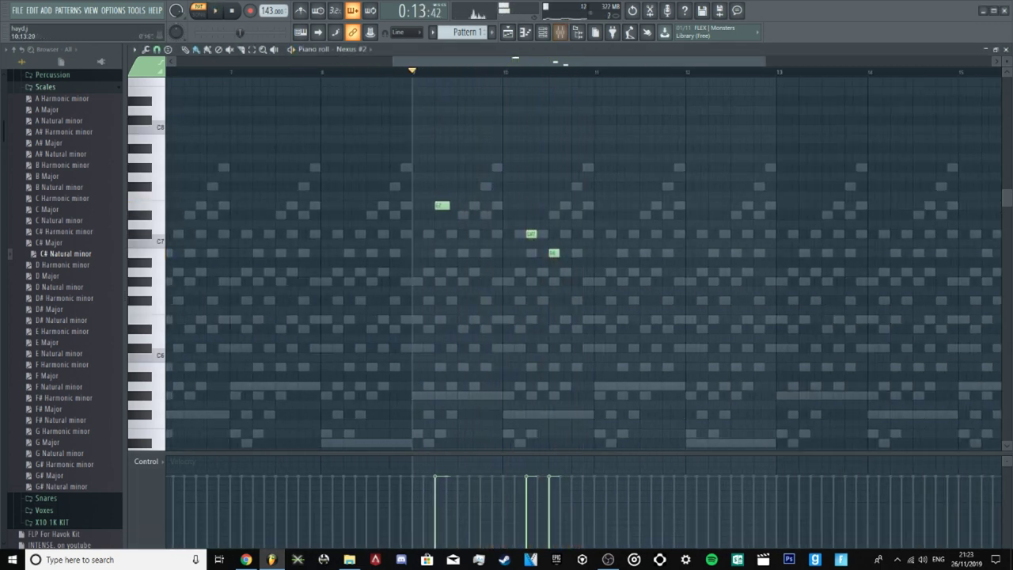
Step: Set HalfTime on Insert 2 to 4x and lower the Insert 2 volume fader to about -4.7 dB during playback
{"action": "key", "text": "F9"}
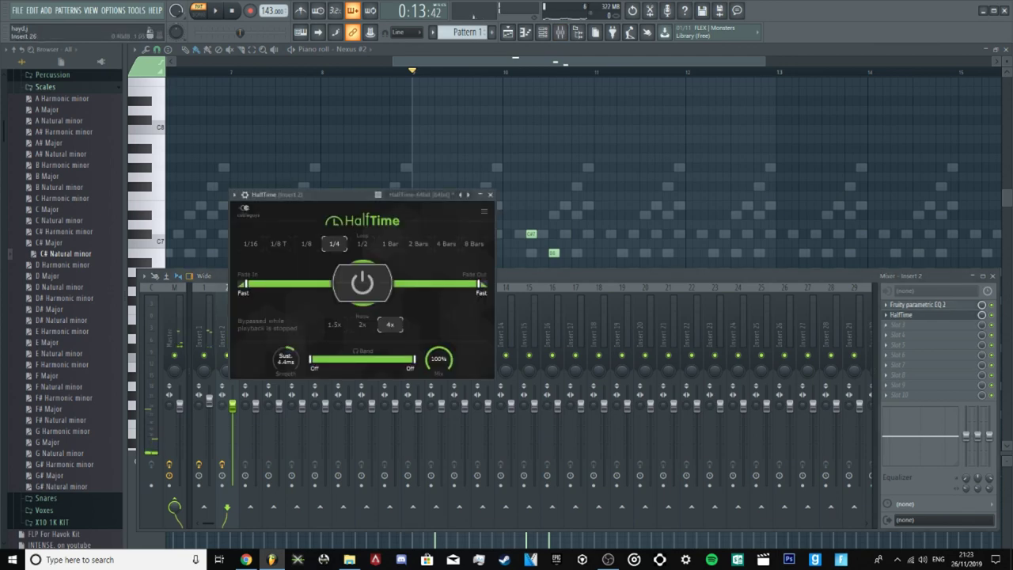
{"action": "left_click", "coordinate": [917, 304]}
{"action": "key", "text": "F9"}
{"action": "key", "text": "F9"}
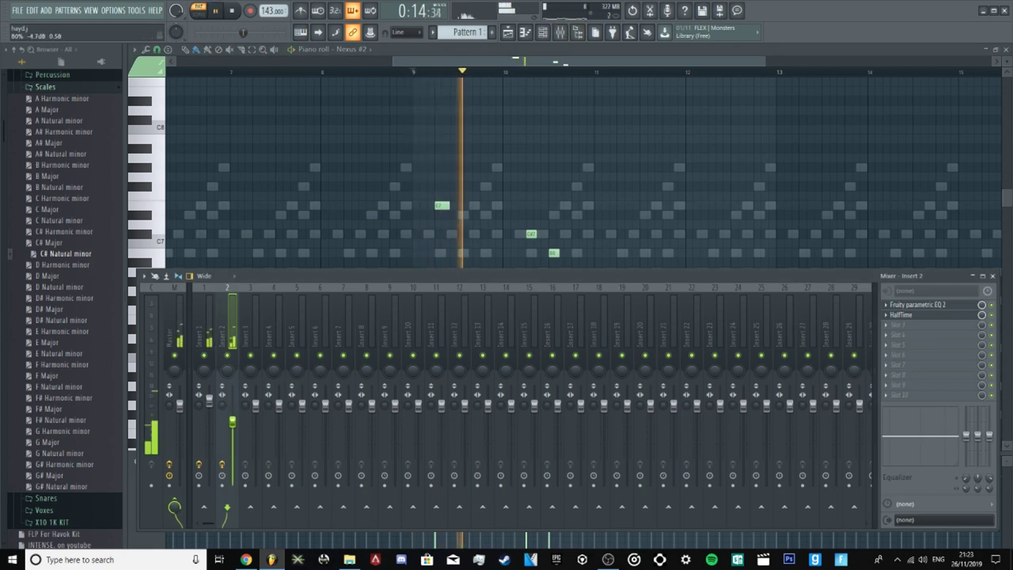
{"action": "key", "text": "F9"}
Step: Lower the last Nexus #2 note in bar 10 to A6 and audition the change
{"action": "scroll", "coordinate": [548, 253], "scroll_direction": "down", "scroll_amount": 3}
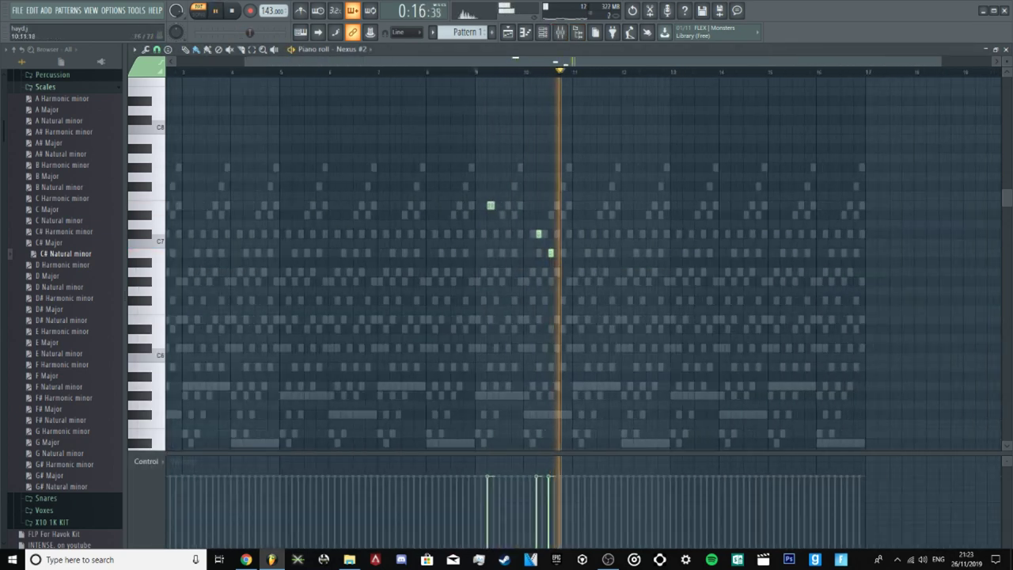
{"action": "scroll", "coordinate": [548, 253], "scroll_direction": "up", "scroll_amount": 4}
{"action": "key", "text": "space"}
{"action": "scroll", "coordinate": [538, 253], "scroll_direction": "up", "scroll_amount": 2}
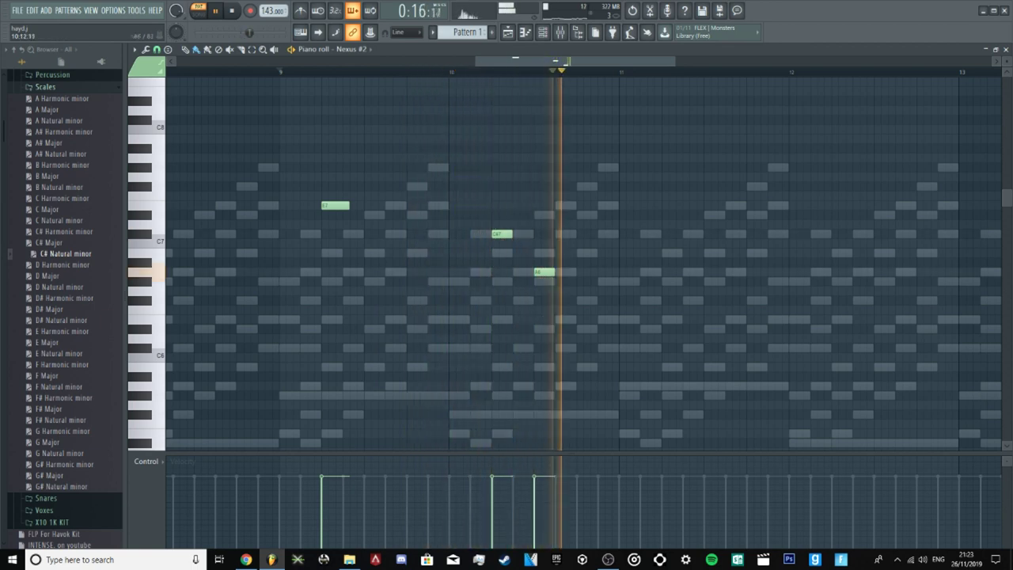
Step: Move the last Nexus #2 note in bar 10 to D#7, add an F#6 note at step 5 of bar 11, and audition them
{"action": "scroll", "coordinate": [556, 61], "scroll_direction": "down", "scroll_amount": 2}
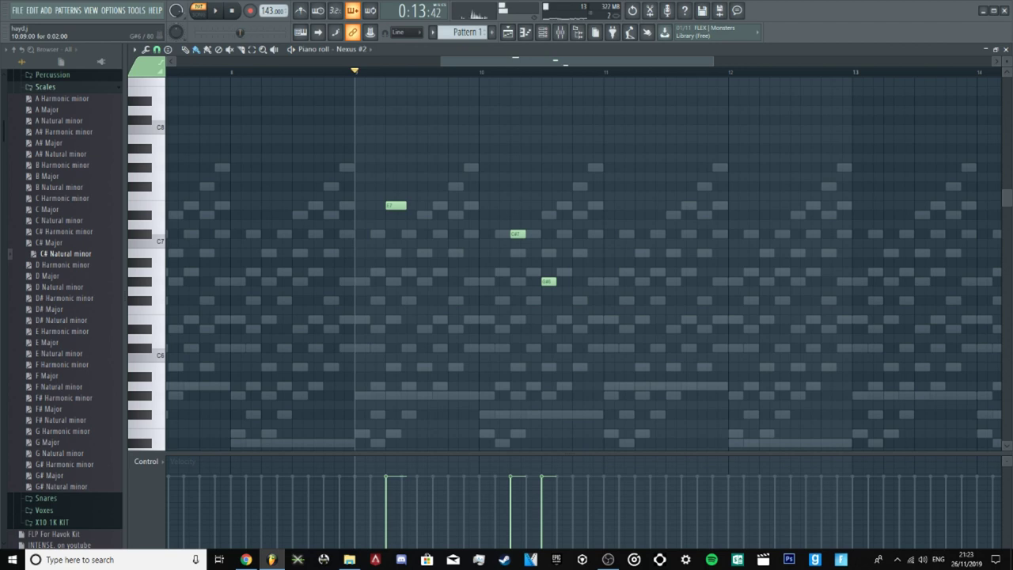
{"action": "scroll", "coordinate": [560, 61], "scroll_direction": "up", "scroll_amount": 4}
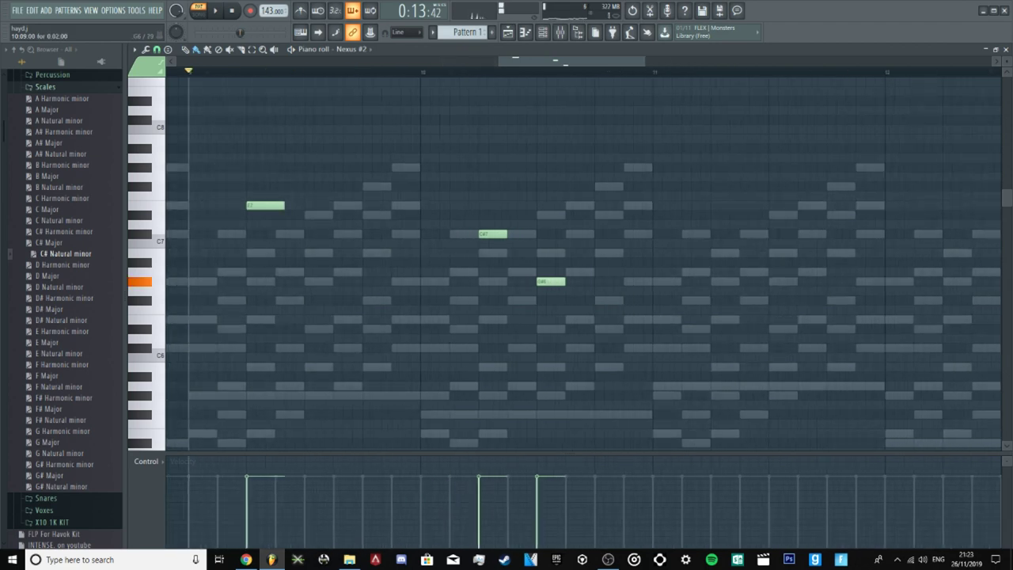
{"action": "key", "text": "space"}
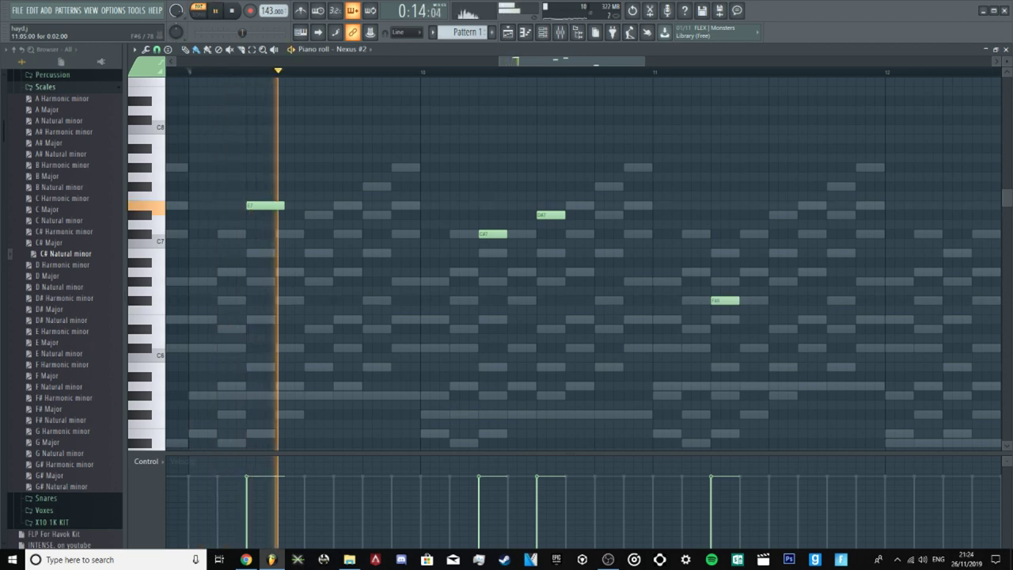
{"action": "key", "text": "space"}
Step: Set HalfTime on Insert 2 to 2x mode, audition the Nexus #2 notes, and recheck the plugin before returning to the piano roll
{"action": "key", "text": "F9"}
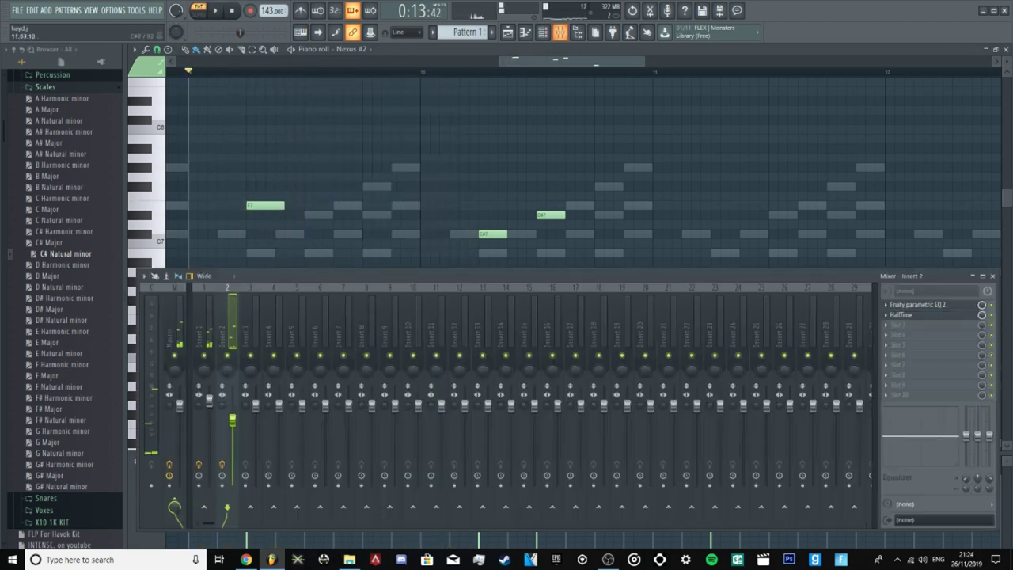
{"action": "left_click", "coordinate": [918, 304]}
{"action": "left_click", "coordinate": [911, 314]}
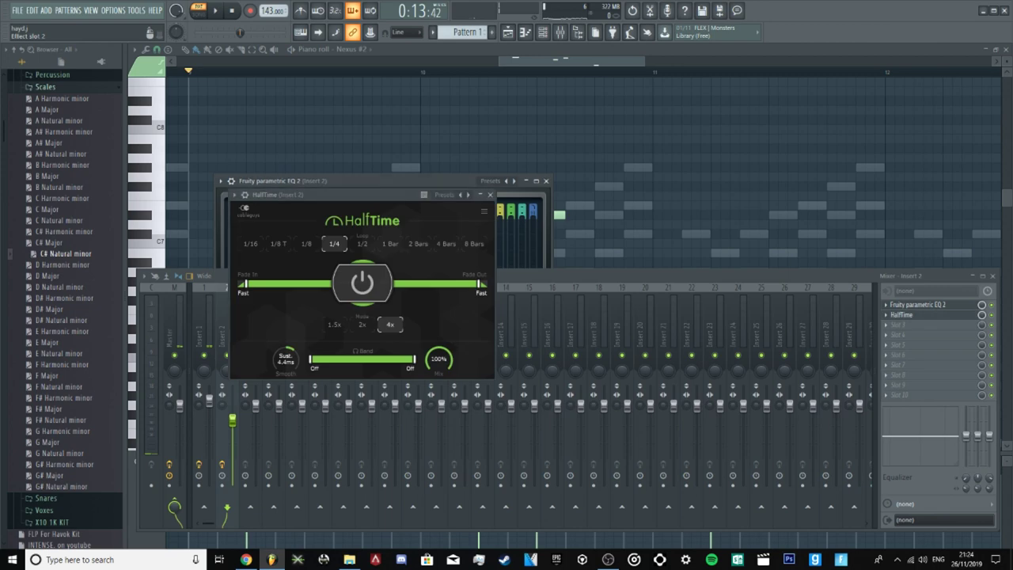
{"action": "left_click", "coordinate": [363, 325]}
{"action": "right_click", "coordinate": [608, 186]}
{"action": "key", "text": "space"}
{"action": "key", "text": "space"}
{"action": "key", "text": "F9"}
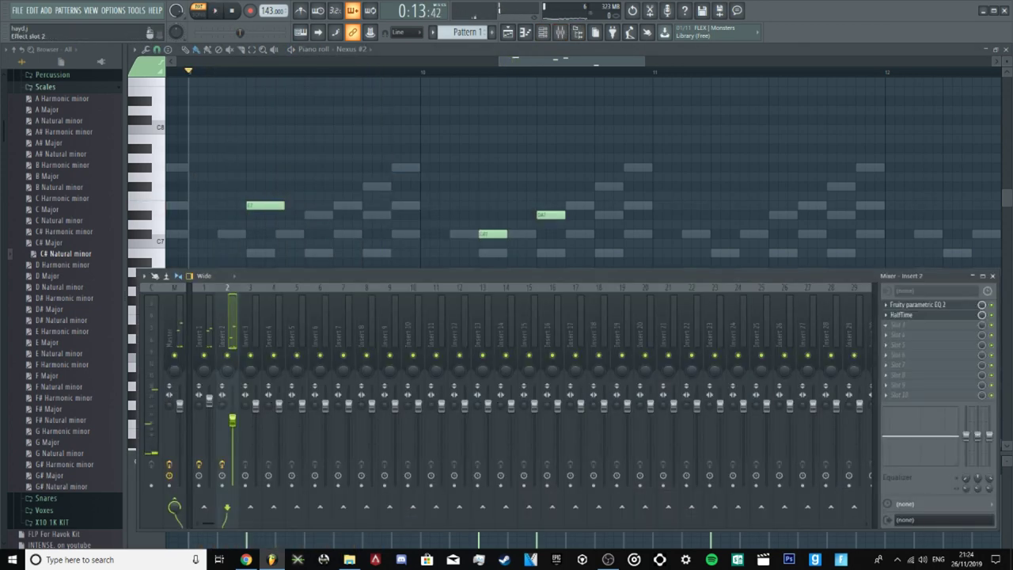
{"action": "left_click", "coordinate": [910, 315]}
{"action": "right_click", "coordinate": [608, 222]}
{"action": "key", "text": "space"}
Step: Raise the last Nexus #2 note in bar 10 to E7 and audition the phrase from bar 9
{"action": "scroll", "coordinate": [609, 302], "scroll_direction": "down", "scroll_amount": 4}
{"action": "scroll", "coordinate": [583, 261], "scroll_direction": "up", "scroll_amount": 4}
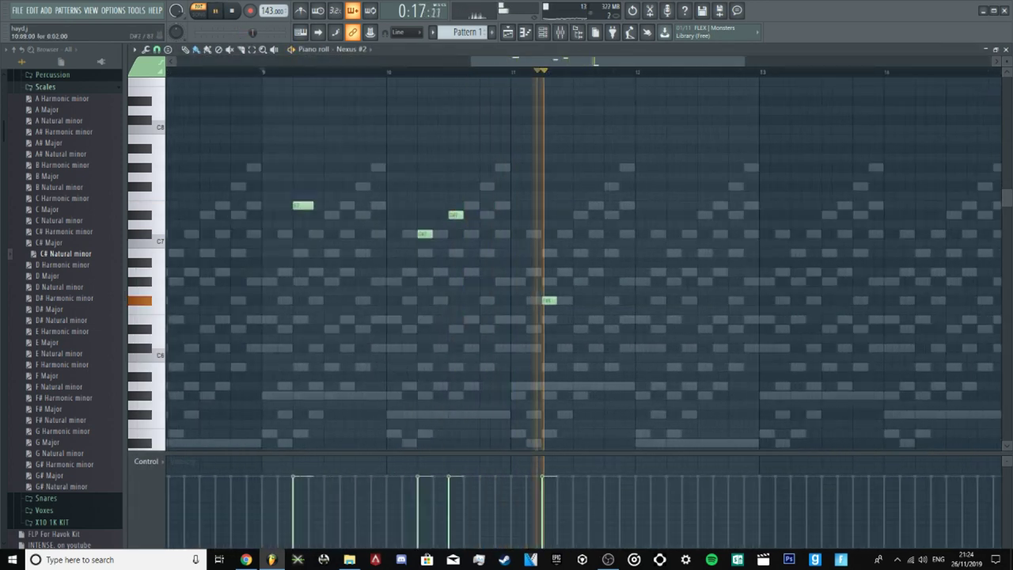
{"action": "key", "text": "space"}
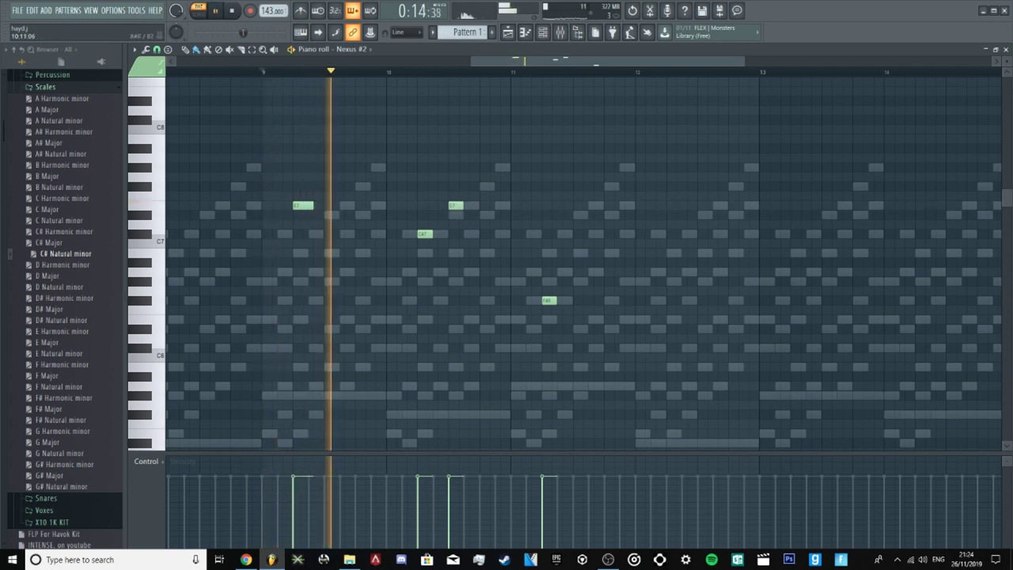
{"action": "key", "text": "space"}
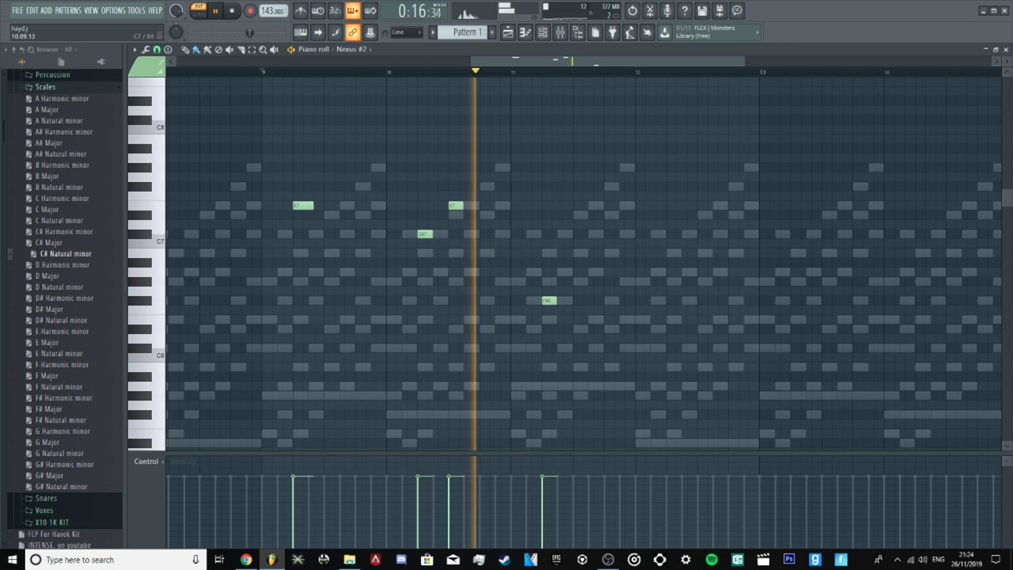
{"action": "key", "text": "space"}
Step: Move the bar 11 note to the start of the bar at A6, add an E6 note at the start of bar 12, and audition
{"action": "scroll", "coordinate": [554, 301], "scroll_direction": "up", "scroll_amount": 2}
{"action": "left_click_drag", "start_coordinate": [548, 301], "coordinate": [513, 300]}
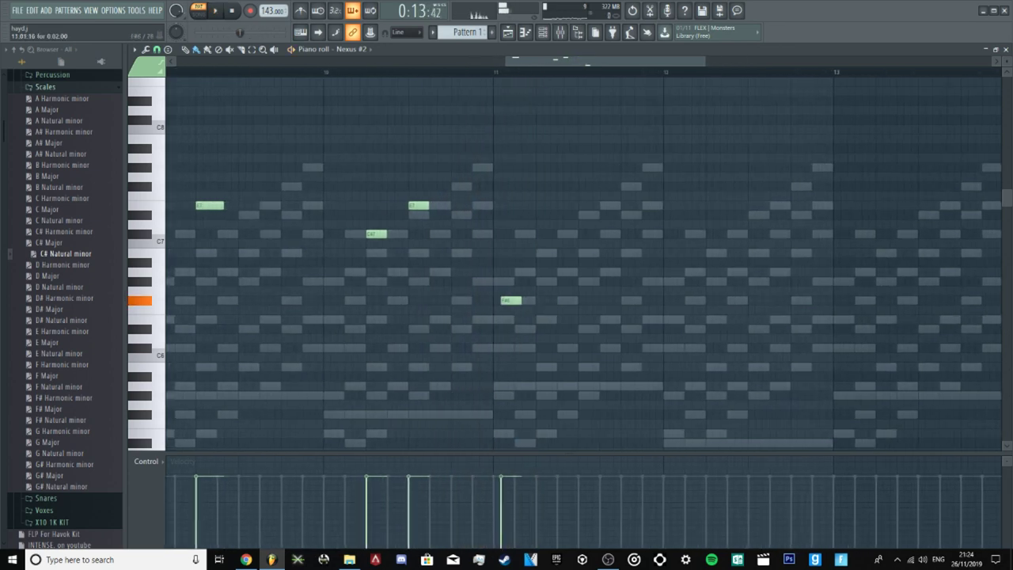
{"action": "mouse_move", "coordinate": [508, 282]}
{"action": "left_mouse_down"}
{"action": "mouse_move", "coordinate": [512, 310]}
{"action": "mouse_move", "coordinate": [508, 301]}
{"action": "left_mouse_up"}
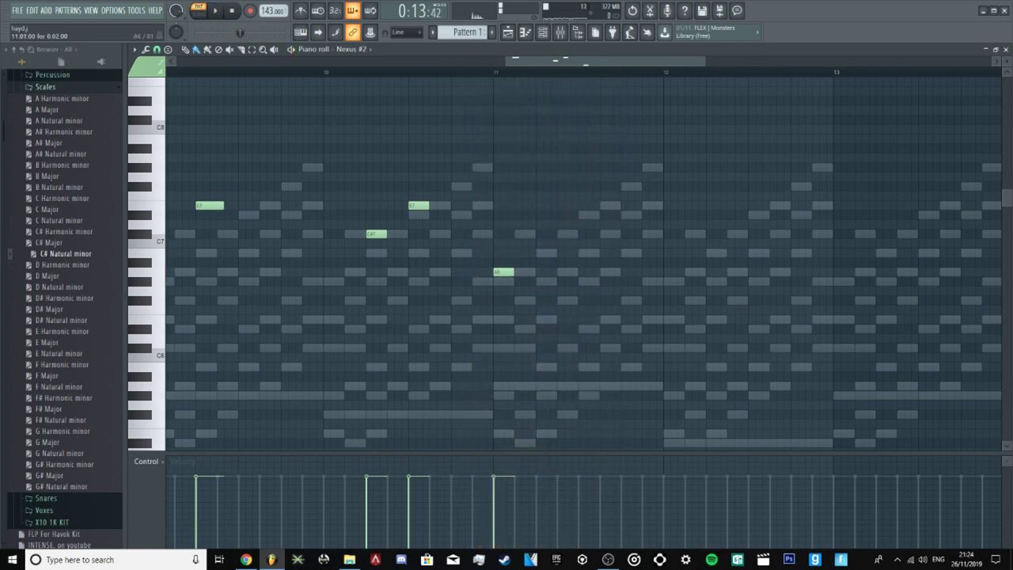
{"action": "scroll", "coordinate": [673, 348], "scroll_direction": "down", "scroll_amount": 6}
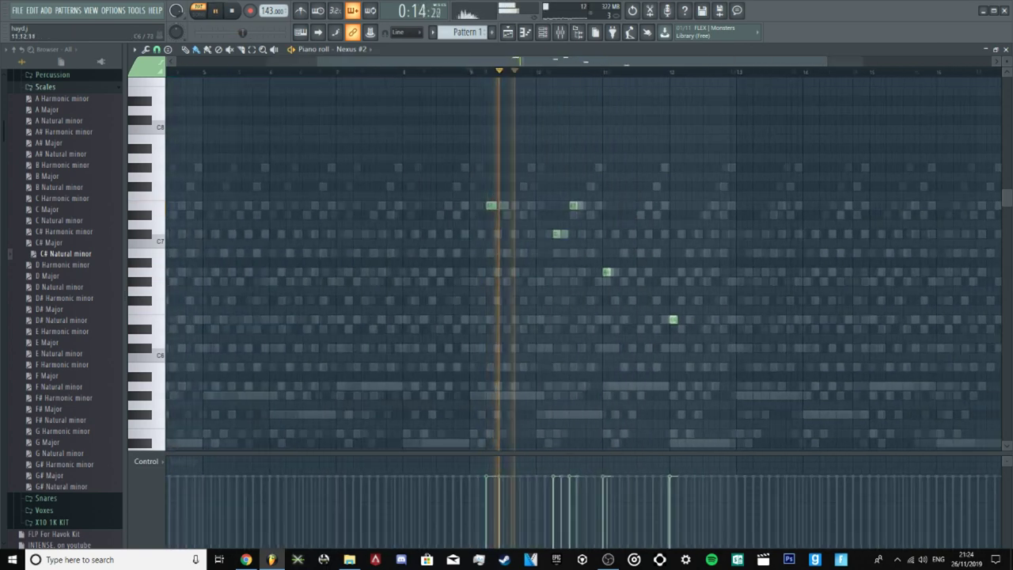
{"action": "scroll", "coordinate": [625, 355], "scroll_direction": "up", "scroll_amount": 3}
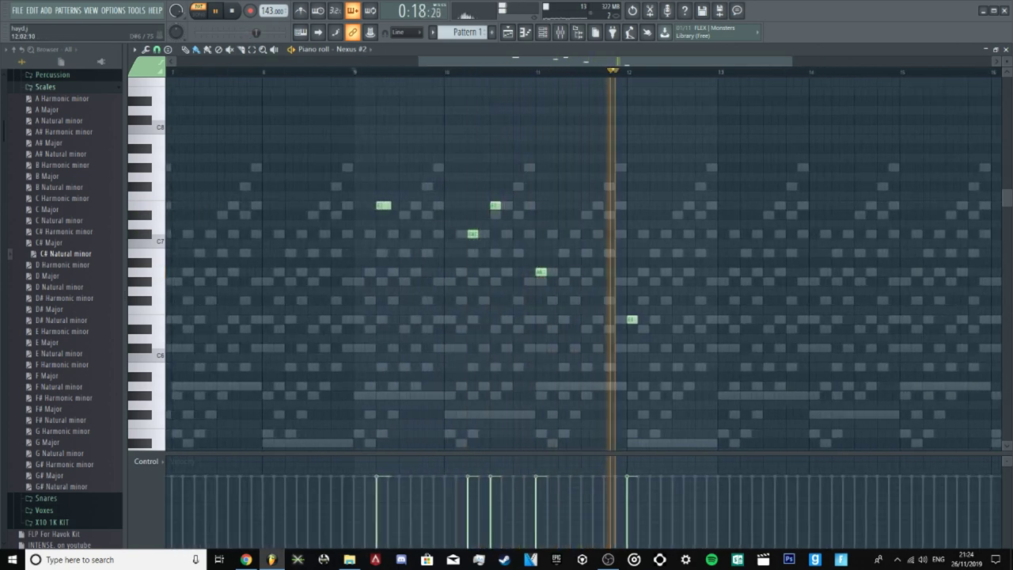
Step: Try the bar 12 note at F#6 on step 3 during playback, and undo the pitch change
{"action": "scroll", "coordinate": [633, 328], "scroll_direction": "up", "scroll_amount": 3}
{"action": "left_click_drag", "start_coordinate": [639, 320], "coordinate": [649, 301]}
{"action": "key", "text": "space"}
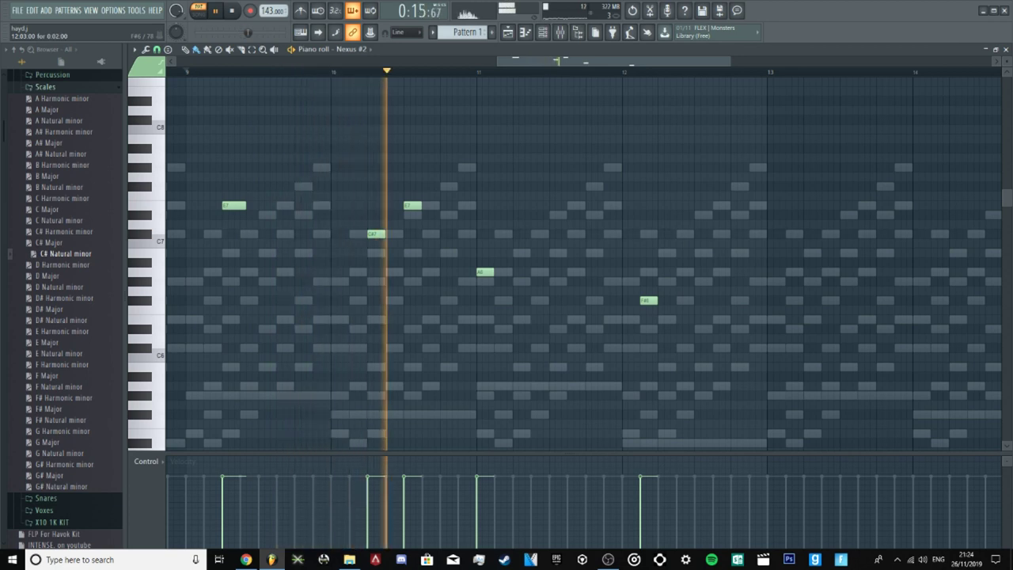
{"action": "key", "text": "ctrl+z"}
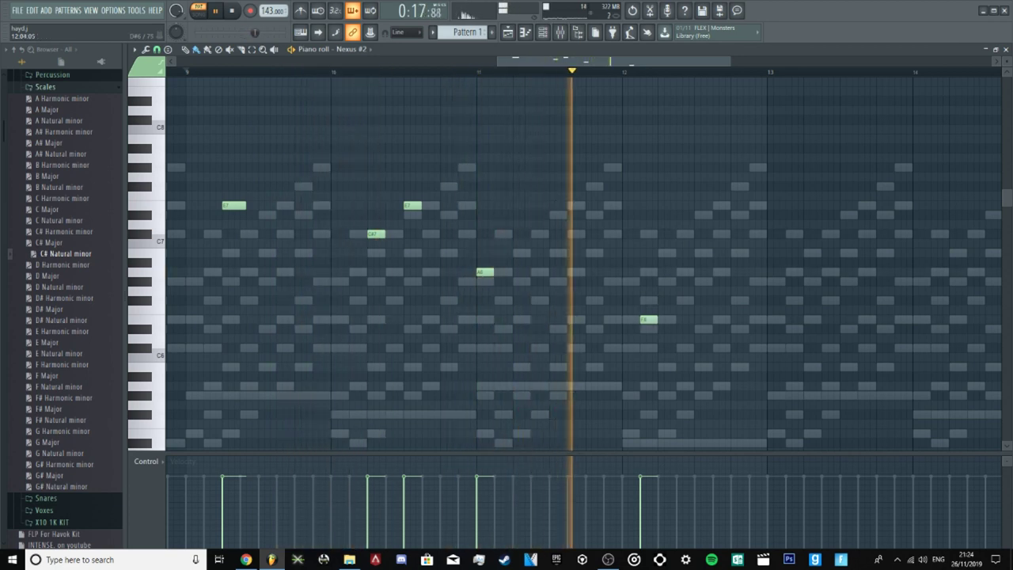
Step: Move the E6 note to step 5 of bar 12 and audition the counter-melody from bar 9
{"action": "key", "text": "space"}
{"action": "left_click_drag", "start_coordinate": [649, 320], "coordinate": [658, 319]}
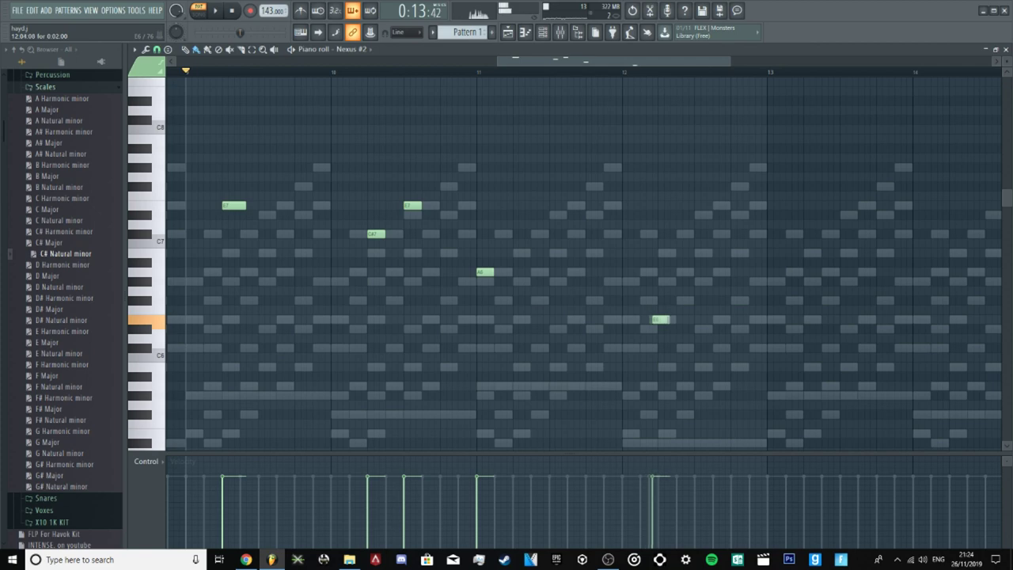
{"action": "key", "text": "space"}
{"action": "scroll", "coordinate": [442, 224], "scroll_direction": "down", "scroll_amount": 2}
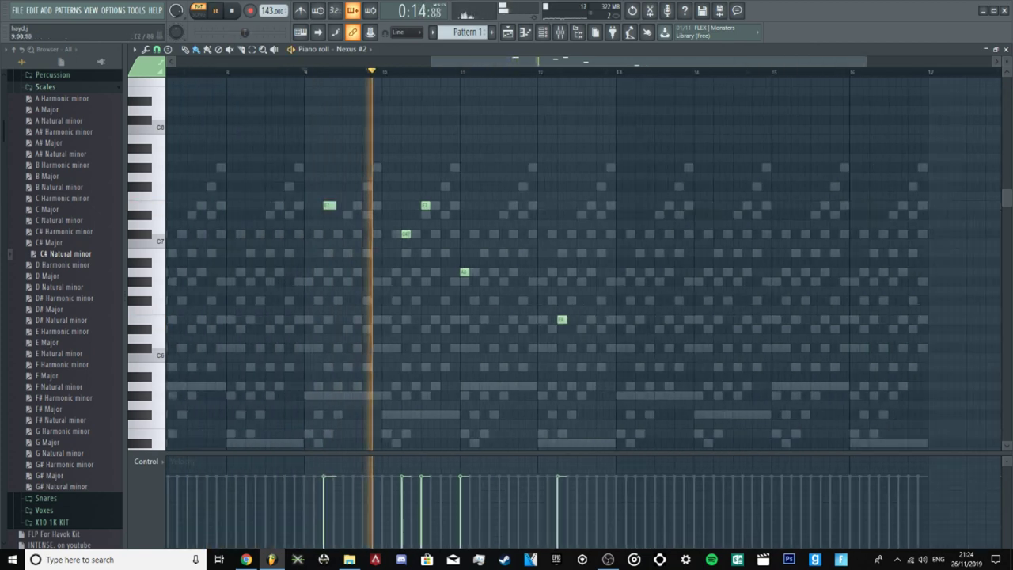
{"action": "scroll", "coordinate": [442, 224], "scroll_direction": "up", "scroll_amount": 1}
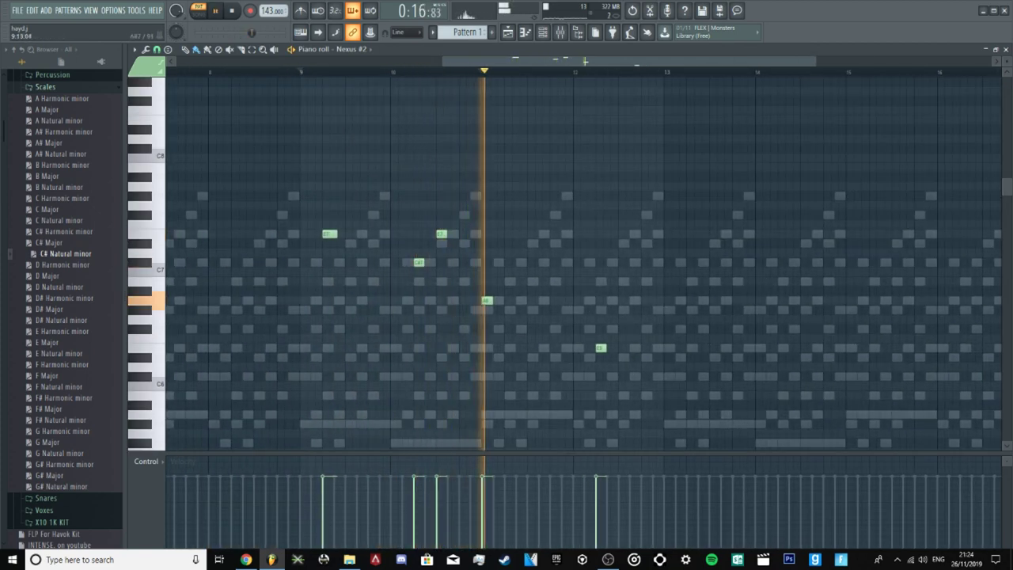
{"action": "scroll", "coordinate": [443, 319], "scroll_direction": "down", "scroll_amount": 2}
{"action": "scroll", "coordinate": [555, 261], "scroll_direction": "up", "scroll_amount": 4, "text": "ctrl"}
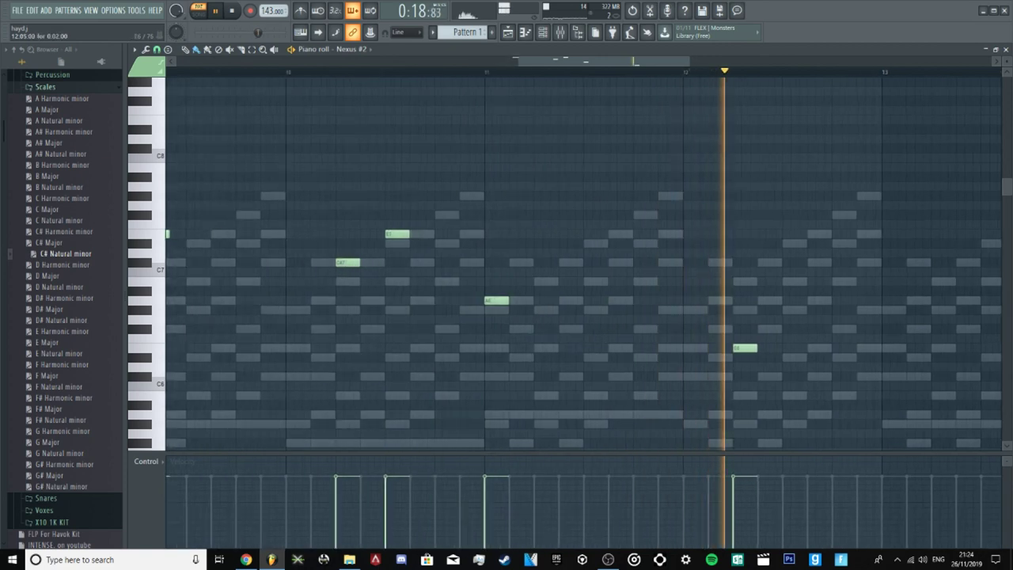
Step: Try duplicating the five Nexus #2 notes of bars 9 to 12 towards bar 13, and undo the duplicate and the stray D#7 note
{"action": "scroll", "coordinate": [757, 356], "scroll_direction": "down", "scroll_amount": 5}
{"action": "key", "text": "space"}
{"action": "left_click_drag", "start_coordinate": [470, 183], "coordinate": [645, 365]}
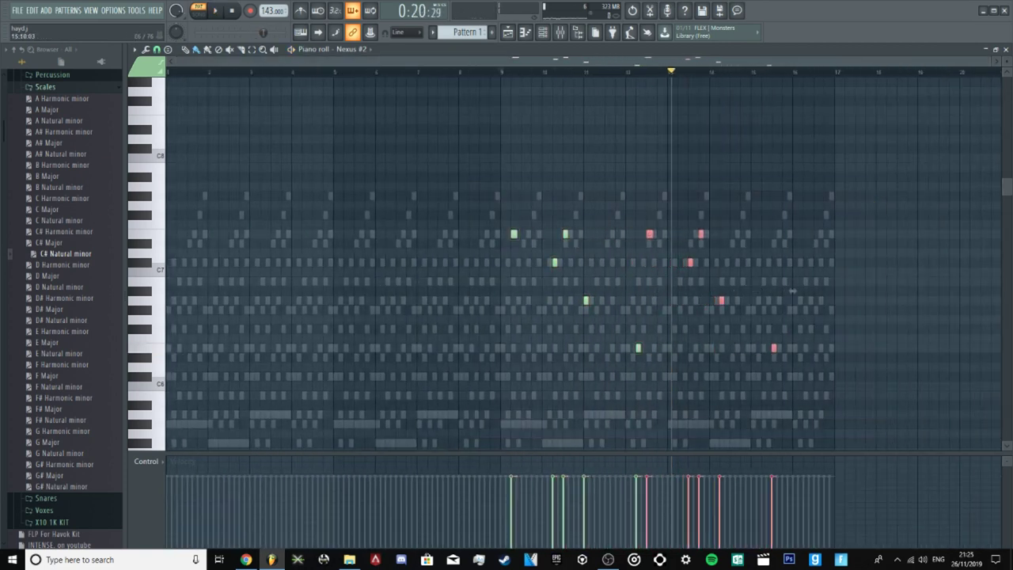
{"action": "scroll", "coordinate": [821, 291], "scroll_direction": "up", "scroll_amount": 4, "text": "ctrl"}
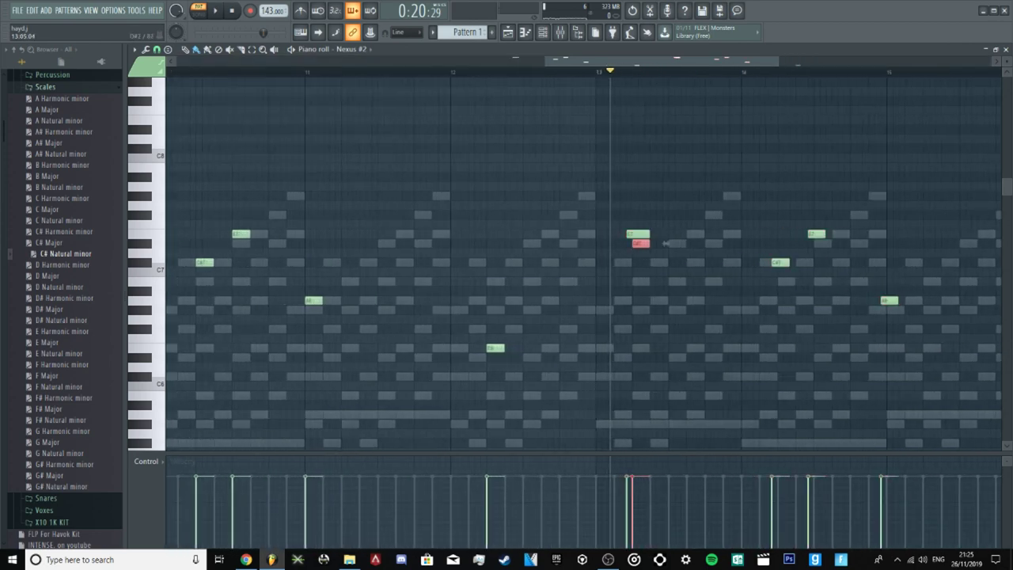
{"action": "scroll", "coordinate": [636, 243], "scroll_direction": "down", "scroll_amount": 4, "text": "ctrl"}
{"action": "left_click", "coordinate": [636, 243]}
{"action": "scroll", "coordinate": [634, 243], "scroll_direction": "up", "scroll_amount": 5, "text": "ctrl"}
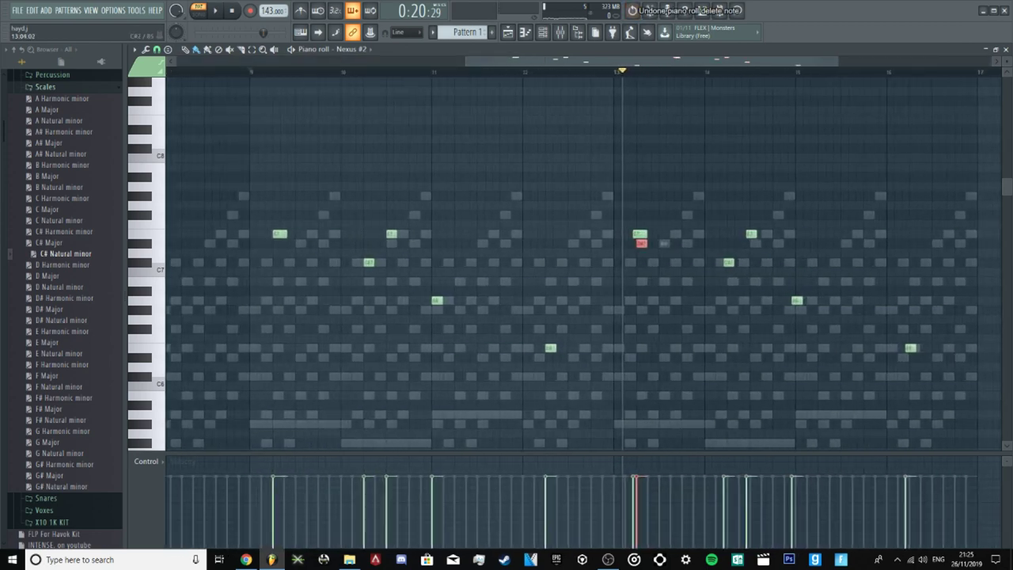
{"action": "key", "text": "ctrl+z"}
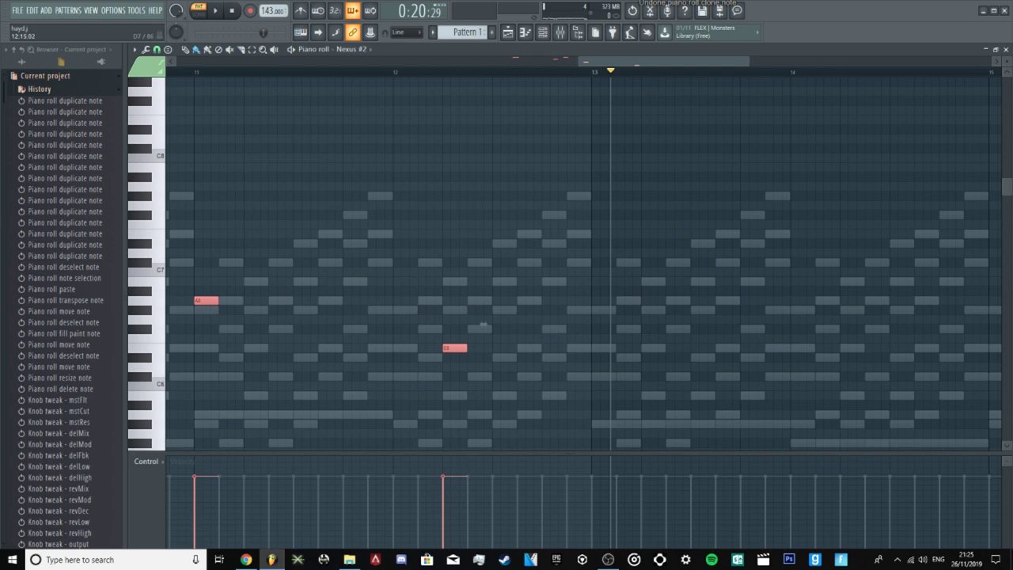
Step: Duplicate the five Nexus #2 notes of bars 9 to 12 into bars 13 to 16, matching their positions within each bar
{"action": "scroll", "coordinate": [484, 325], "scroll_direction": "down", "scroll_amount": 4, "text": "ctrl"}
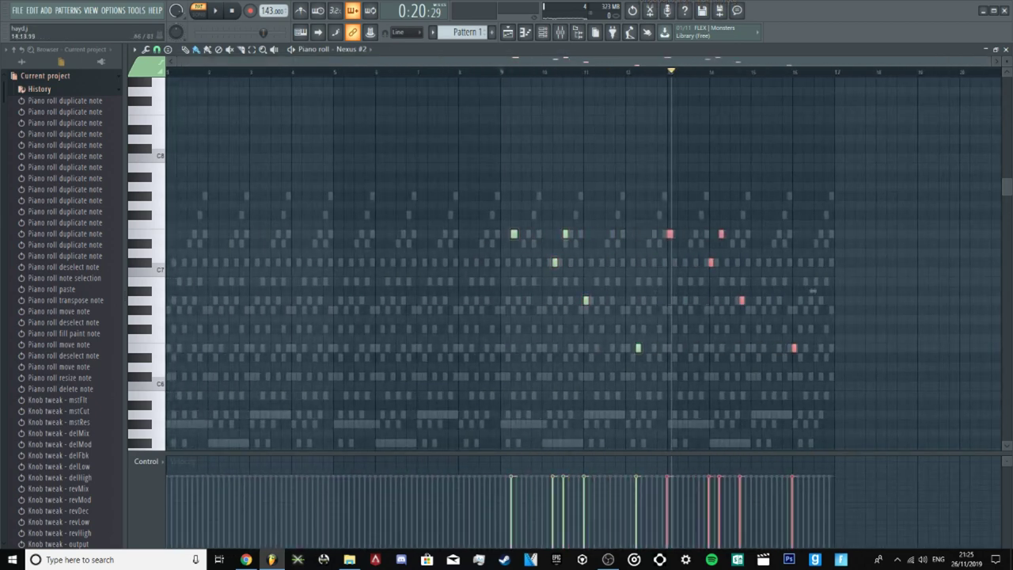
{"action": "scroll", "coordinate": [822, 291], "scroll_direction": "up", "scroll_amount": 4, "text": "ctrl"}
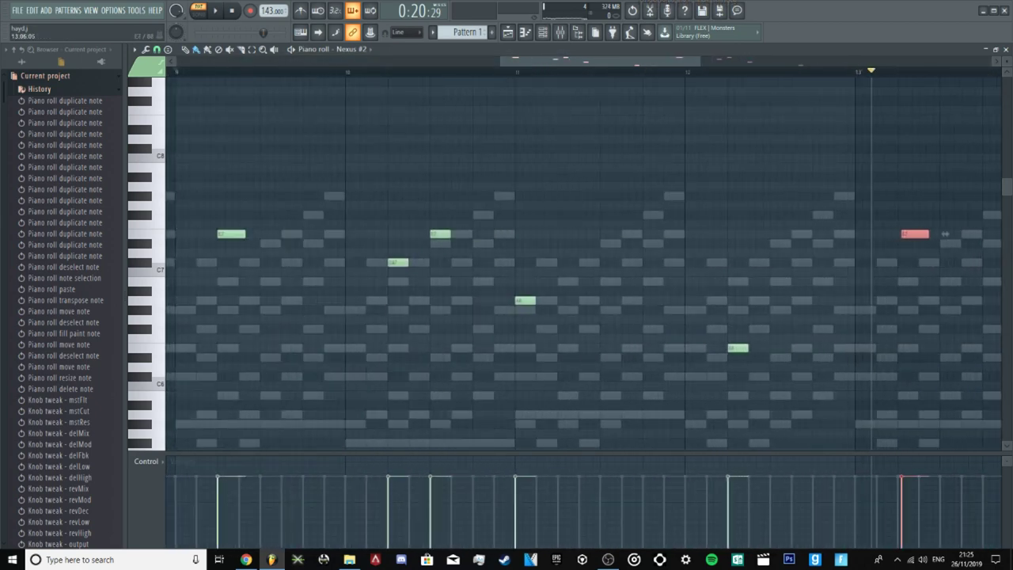
{"action": "scroll", "coordinate": [942, 234], "scroll_direction": "down", "scroll_amount": 4, "text": "ctrl"}
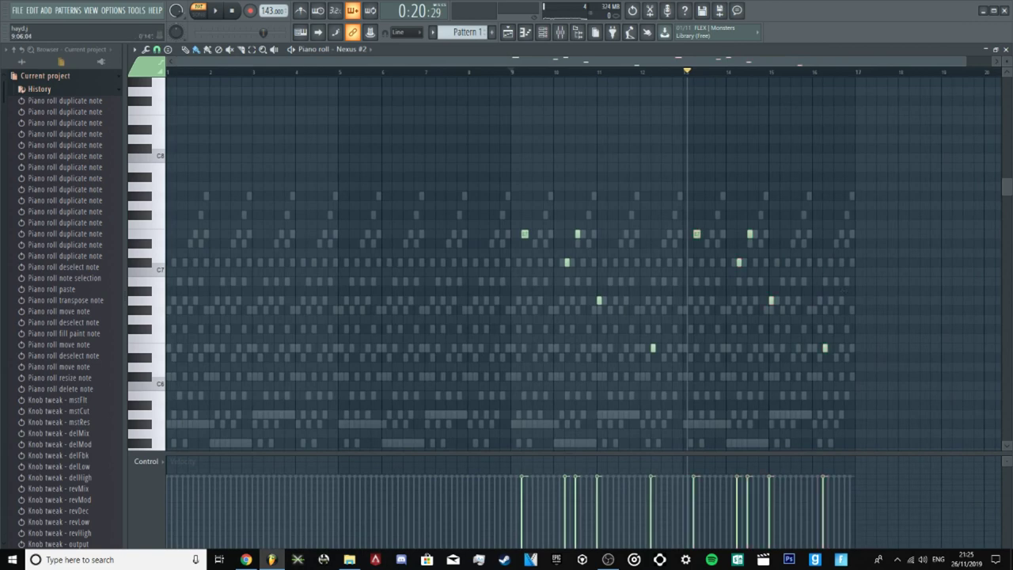
{"action": "scroll", "coordinate": [554, 316], "scroll_direction": "down", "scroll_amount": 1, "text": "ctrl"}
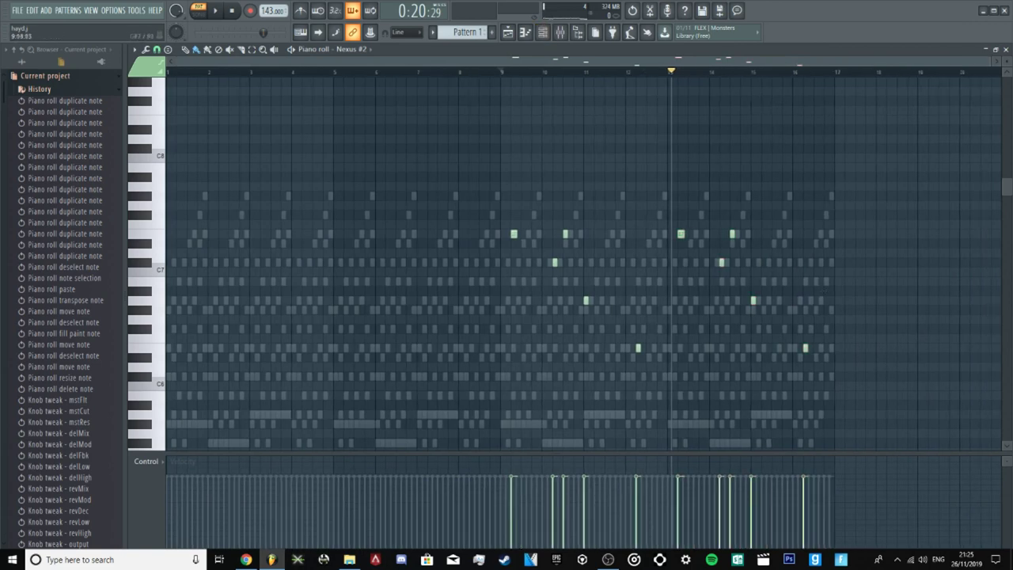
Step: In the Snare channel's piano roll, duplicate all ghost scale notes one octave higher, aligned with the start of bar 1
{"action": "scroll", "coordinate": [562, 264], "scroll_direction": "up", "scroll_amount": 3}
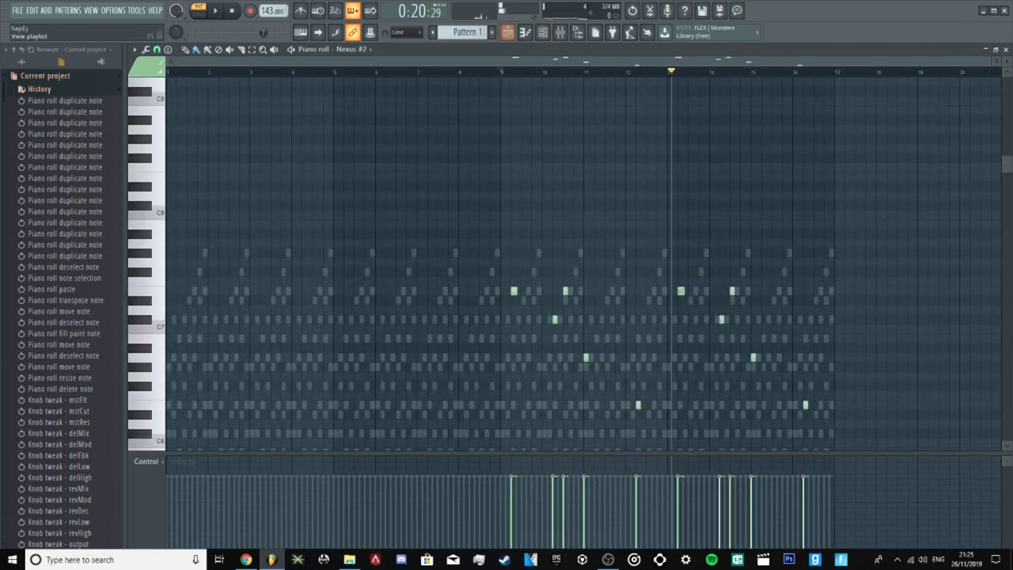
{"action": "left_click", "coordinate": [352, 49]}
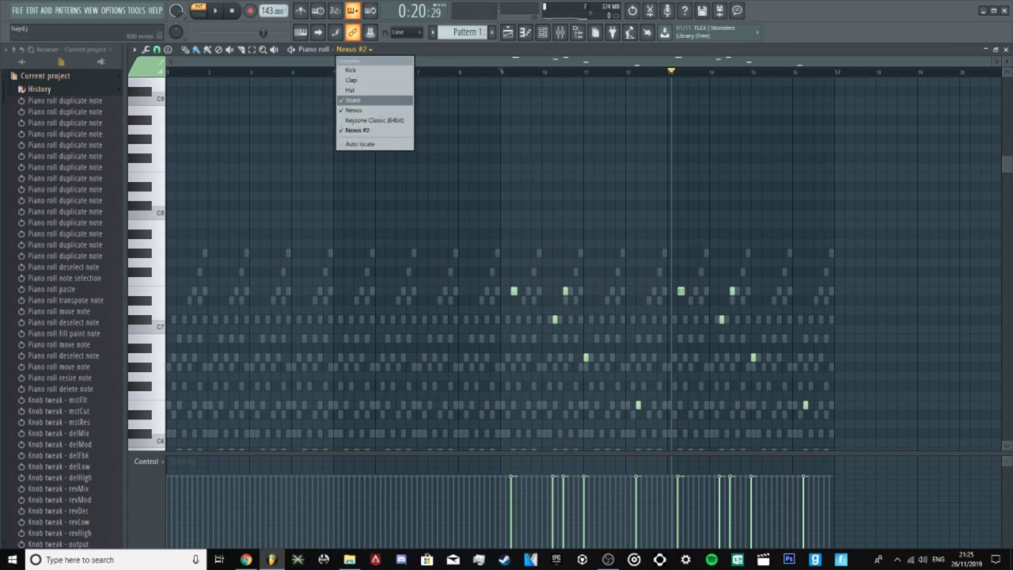
{"action": "left_click", "coordinate": [353, 100]}
{"action": "left_click_drag", "start_coordinate": [882, 163], "coordinate": [14, 551], "text": "ctrl"}
{"action": "key", "text": "shift+Right"}
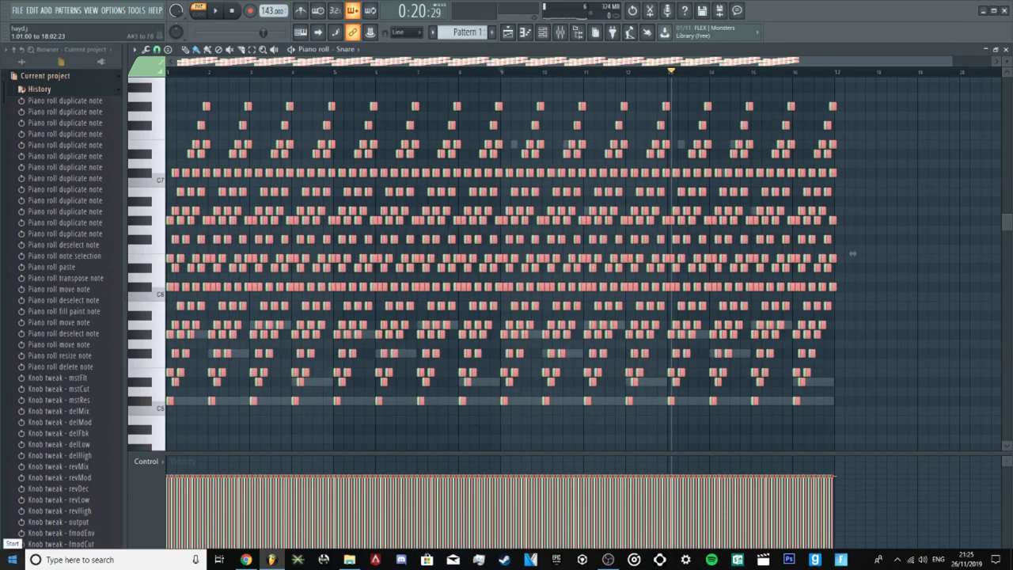
{"action": "scroll", "coordinate": [852, 309], "scroll_direction": "up", "scroll_amount": 12}
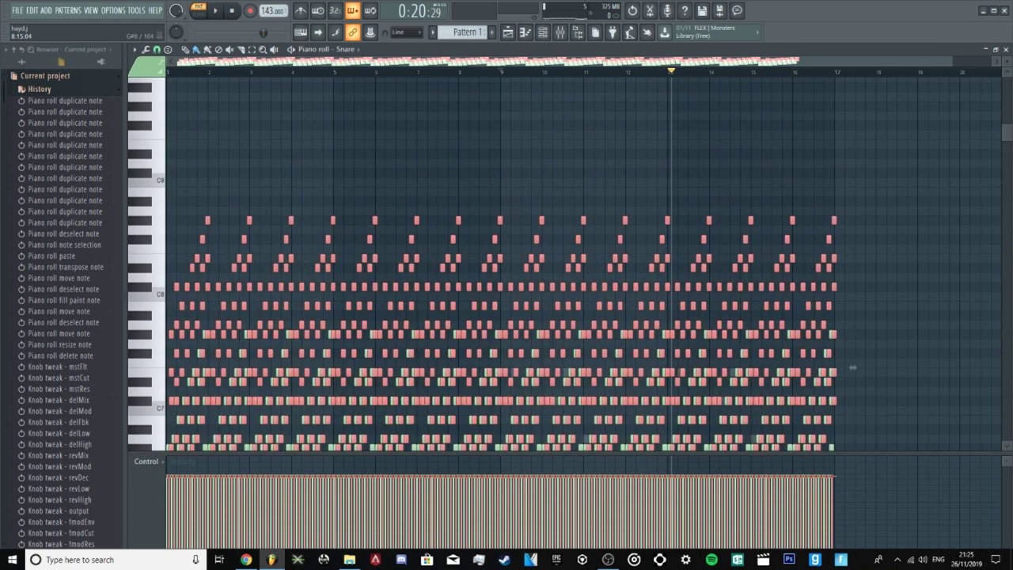
{"action": "left_click_drag", "start_coordinate": [852, 367], "coordinate": [850, 368]}
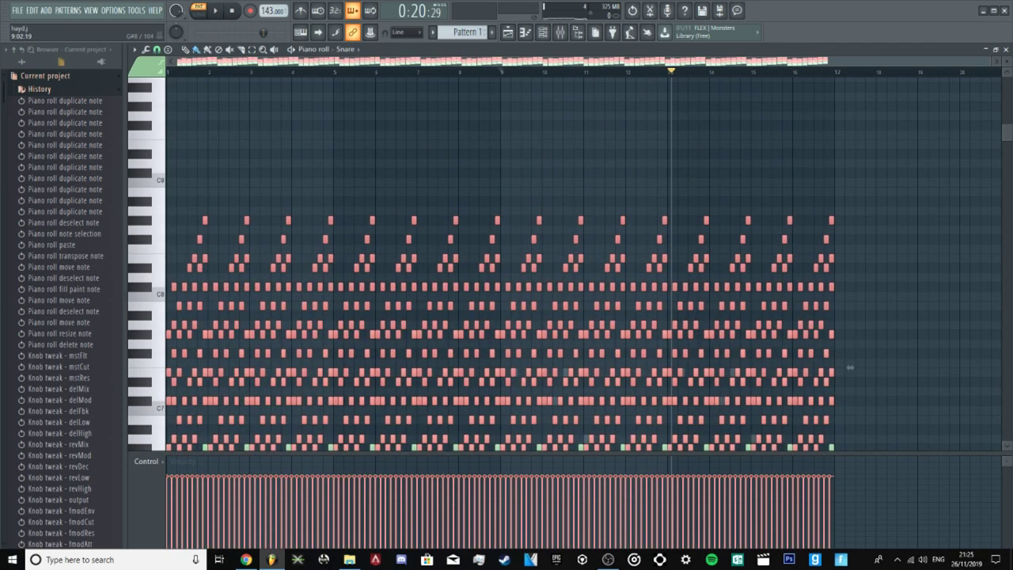
{"action": "key", "text": "ctrl+d"}
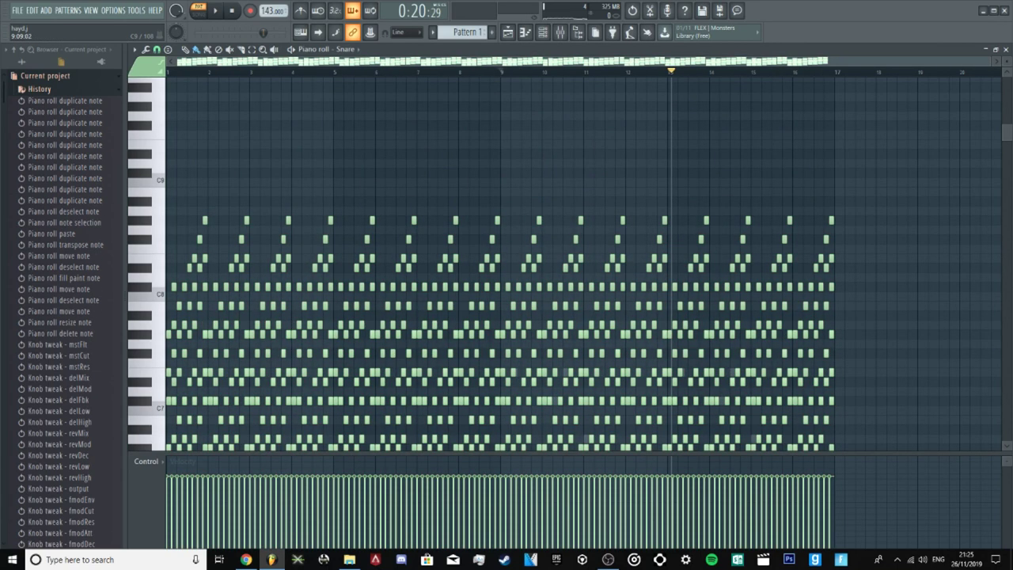
Step: Return to the Nexus #2 piano roll through the channel rack
{"action": "left_click", "coordinate": [560, 32]}
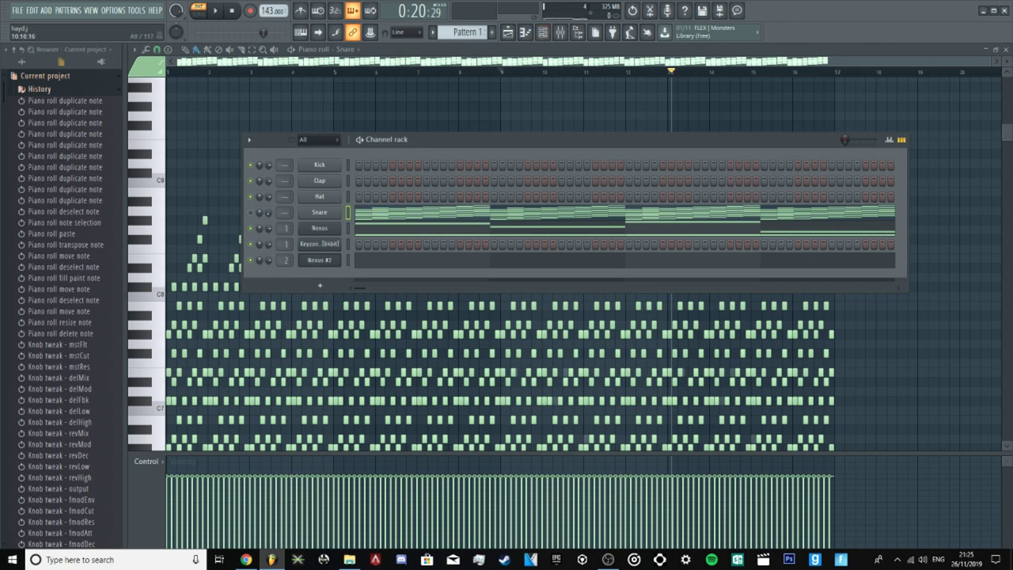
{"action": "left_click", "coordinate": [543, 31]}
{"action": "scroll", "coordinate": [350, 49], "scroll_direction": "down", "scroll_amount": 2}
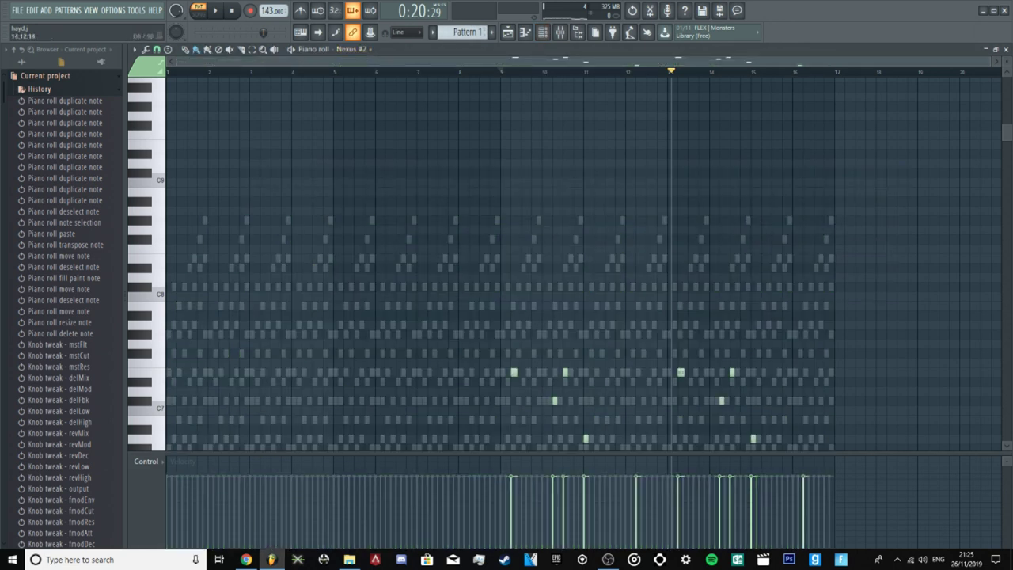
Step: Replace the E7 note in bar 13 with a G#8 note at the same position
{"action": "scroll", "coordinate": [696, 317], "scroll_direction": "down", "scroll_amount": 2}
{"action": "scroll", "coordinate": [697, 317], "scroll_direction": "up", "scroll_amount": 4}
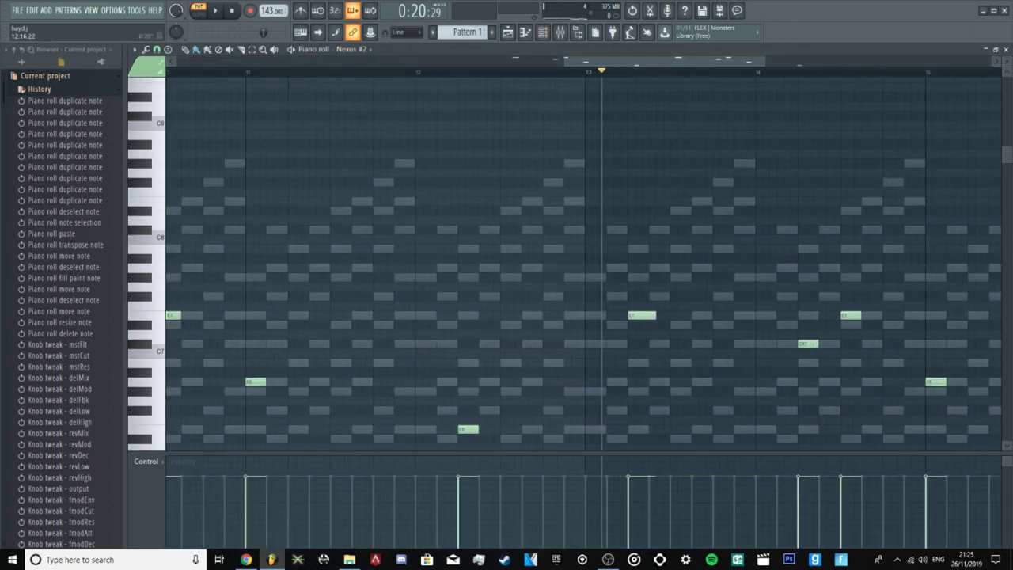
{"action": "scroll", "coordinate": [594, 261], "scroll_direction": "down", "scroll_amount": 3}
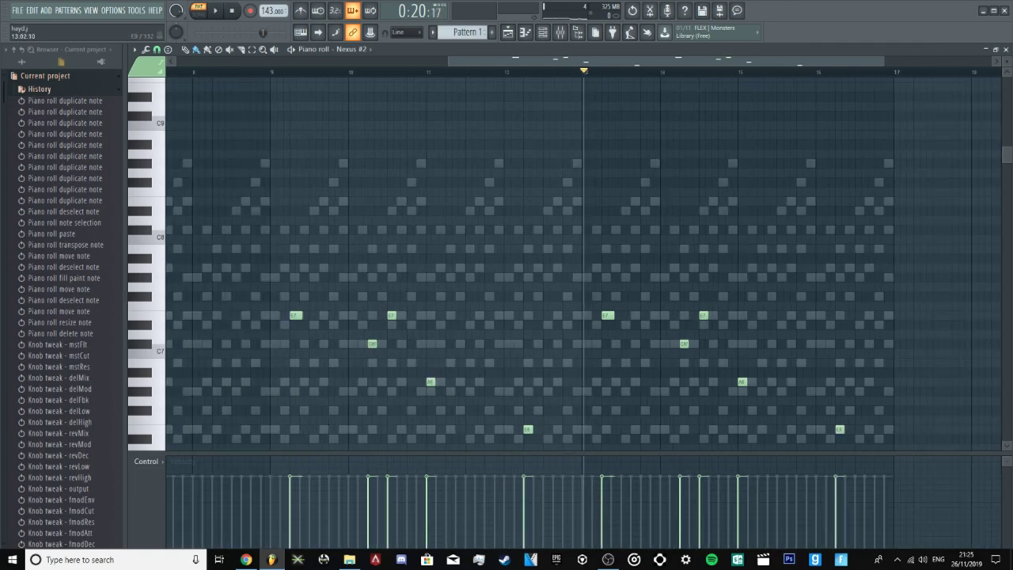
{"action": "scroll", "coordinate": [618, 238], "scroll_direction": "up", "scroll_amount": 4}
{"action": "left_click", "coordinate": [609, 163]}
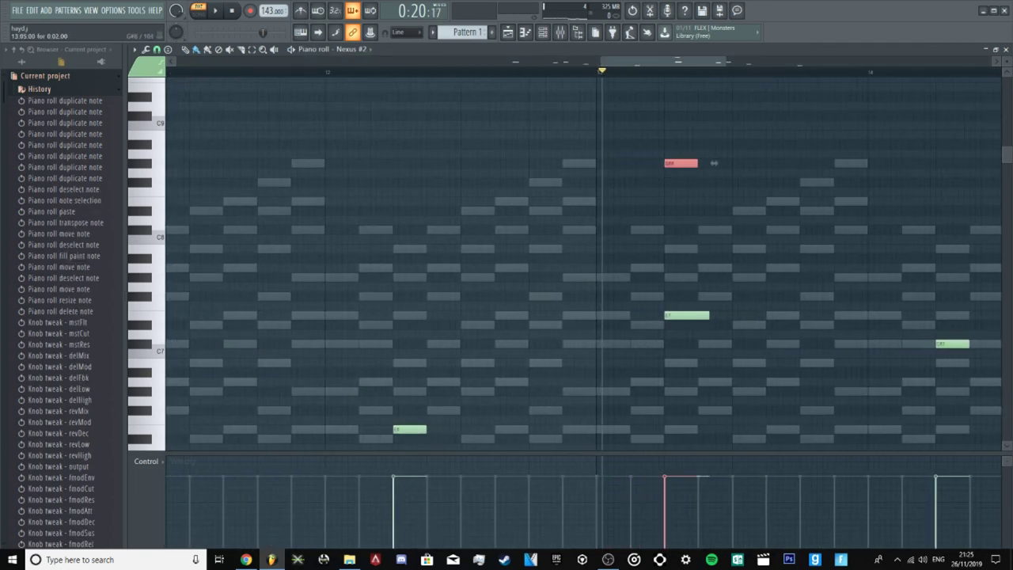
{"action": "scroll", "coordinate": [689, 315], "scroll_direction": "down", "scroll_amount": 2}
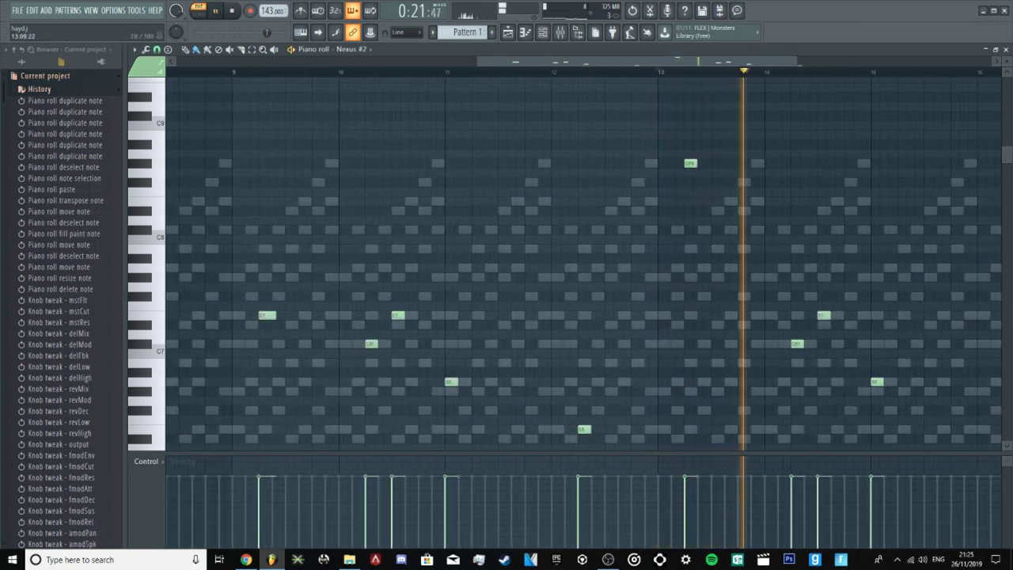
Step: Add an E8 note in the middle of bar 13 and a C#8 note at the start of bar 14
{"action": "scroll", "coordinate": [724, 237], "scroll_direction": "up", "scroll_amount": 4}
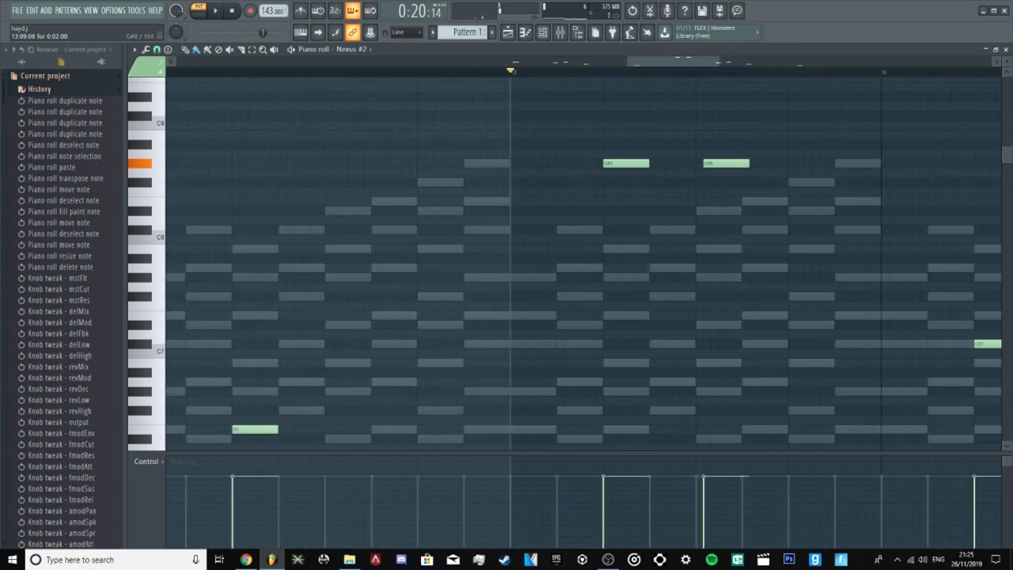
{"action": "scroll", "coordinate": [712, 237], "scroll_direction": "down", "scroll_amount": 4}
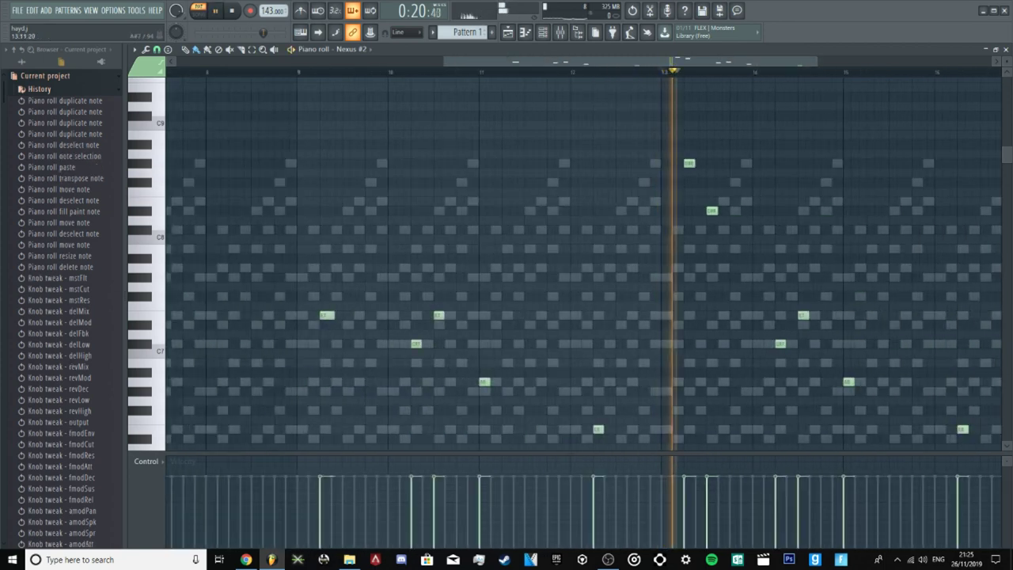
{"action": "scroll", "coordinate": [714, 237], "scroll_direction": "up", "scroll_amount": 2}
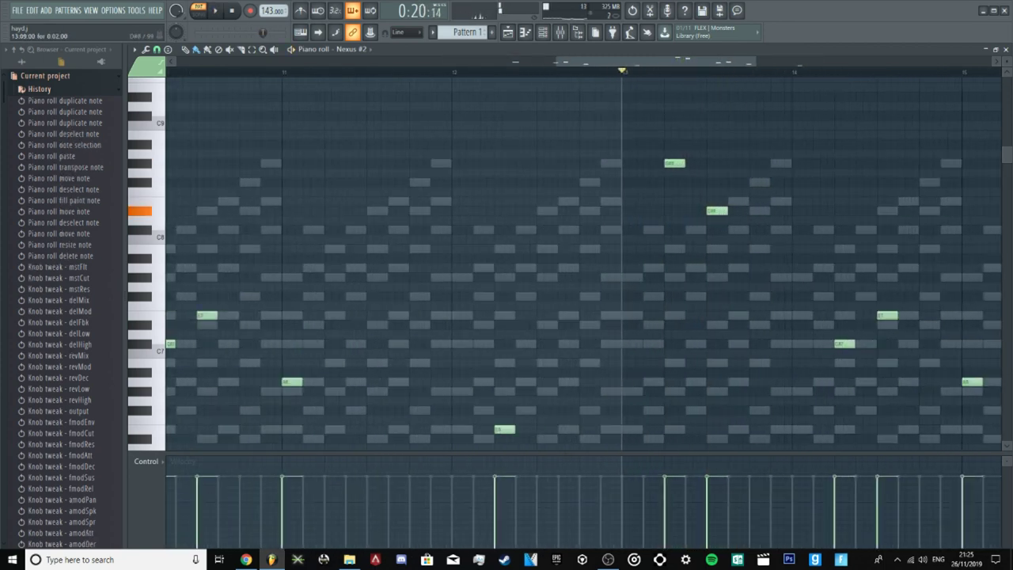
{"action": "scroll", "coordinate": [712, 237], "scroll_direction": "down", "scroll_amount": 4}
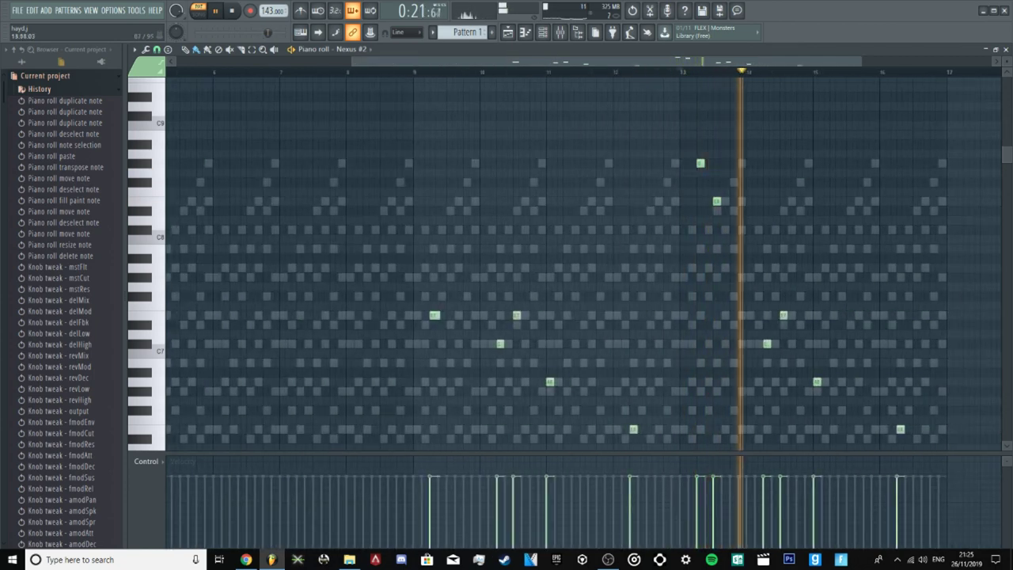
{"action": "scroll", "coordinate": [750, 238], "scroll_direction": "up", "scroll_amount": 4}
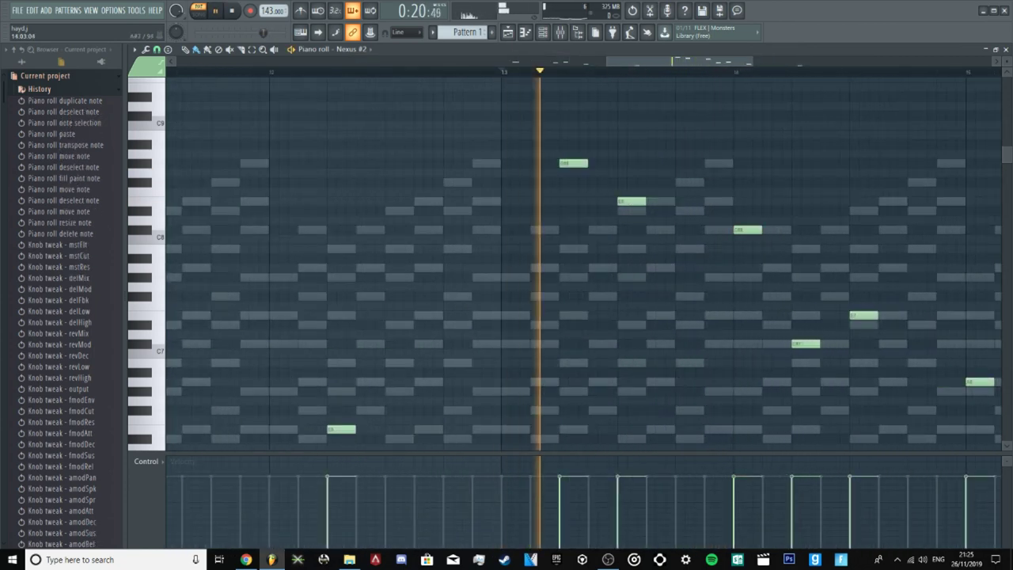
{"action": "scroll", "coordinate": [752, 237], "scroll_direction": "down", "scroll_amount": 3}
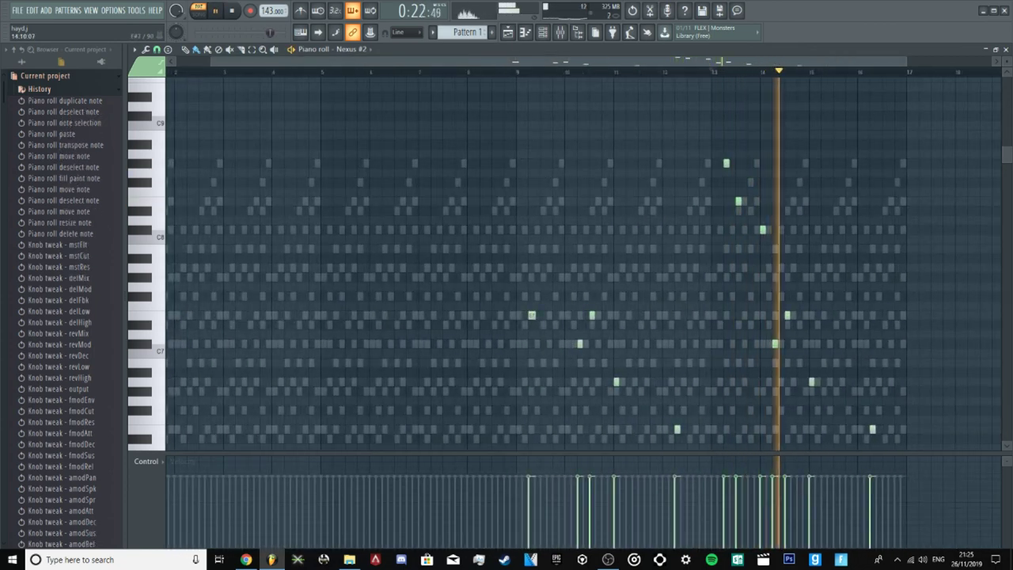
Step: Add a C#8 note at the start of bar 15 and play the melody back
{"action": "scroll", "coordinate": [831, 238], "scroll_direction": "up", "scroll_amount": 4}
{"action": "scroll", "coordinate": [796, 237], "scroll_direction": "up", "scroll_amount": 2}
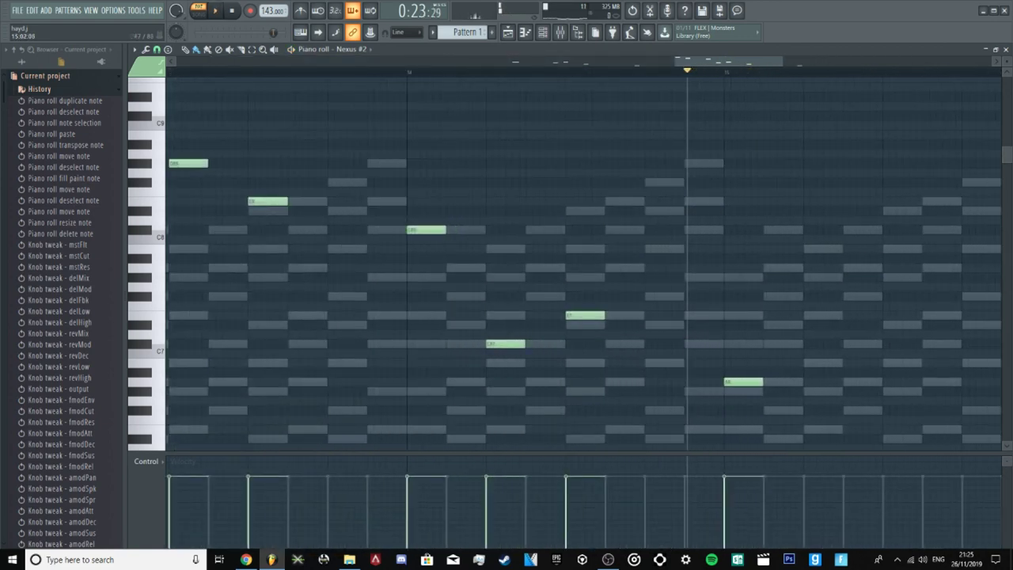
{"action": "left_click", "coordinate": [738, 230]}
{"action": "key", "text": "space"}
{"action": "scroll", "coordinate": [794, 238], "scroll_direction": "down", "scroll_amount": 5}
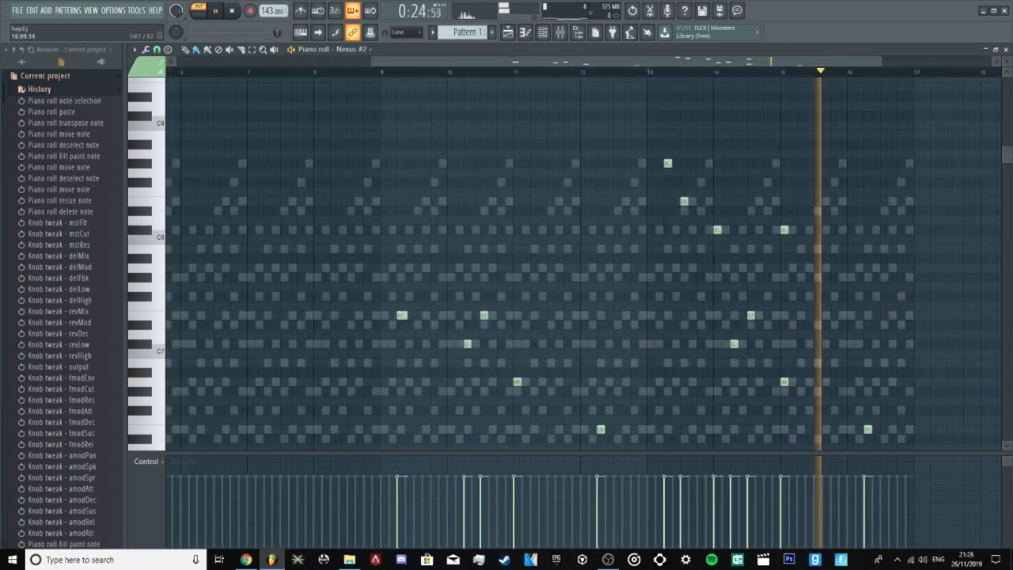
Step: Raise the A6 note at the start of bar 15 to C#7, keeping it on the bar line
{"action": "scroll", "coordinate": [831, 317], "scroll_direction": "down", "scroll_amount": 2}
{"action": "key", "text": "space"}
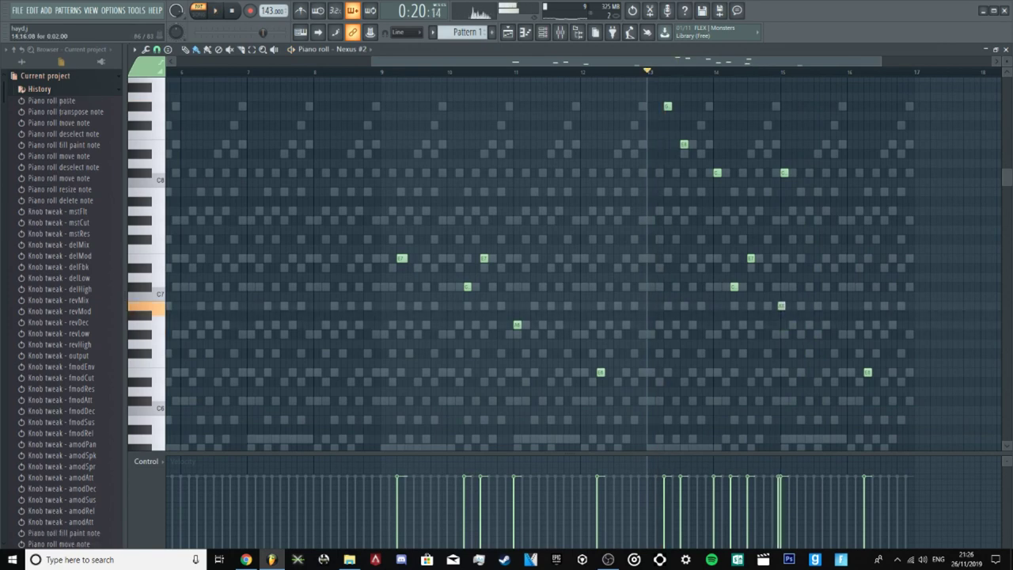
{"action": "scroll", "coordinate": [792, 238], "scroll_direction": "up", "scroll_amount": 3}
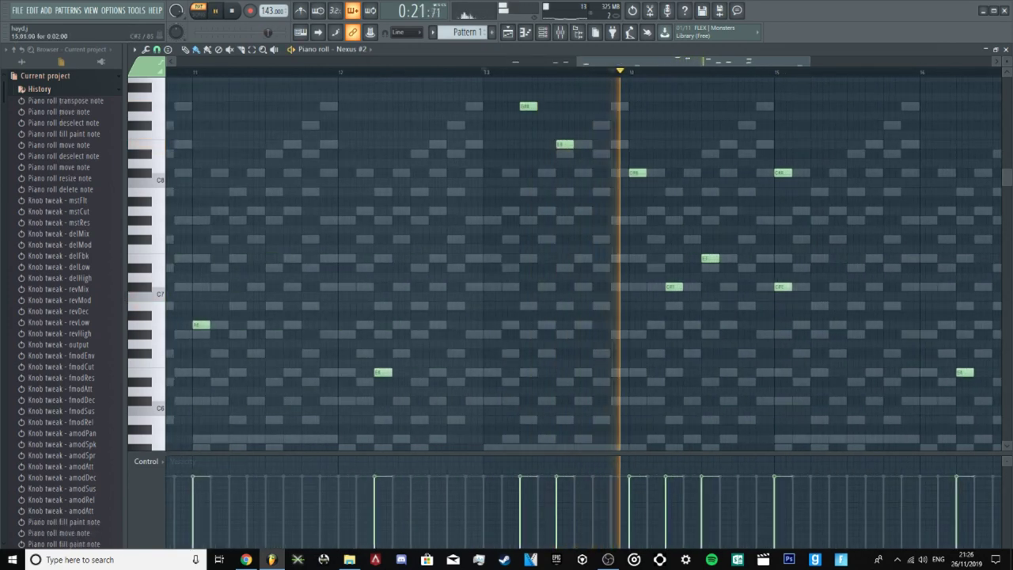
{"action": "scroll", "coordinate": [791, 237], "scroll_direction": "down", "scroll_amount": 3}
{"action": "scroll", "coordinate": [629, 237], "scroll_direction": "down", "scroll_amount": 1}
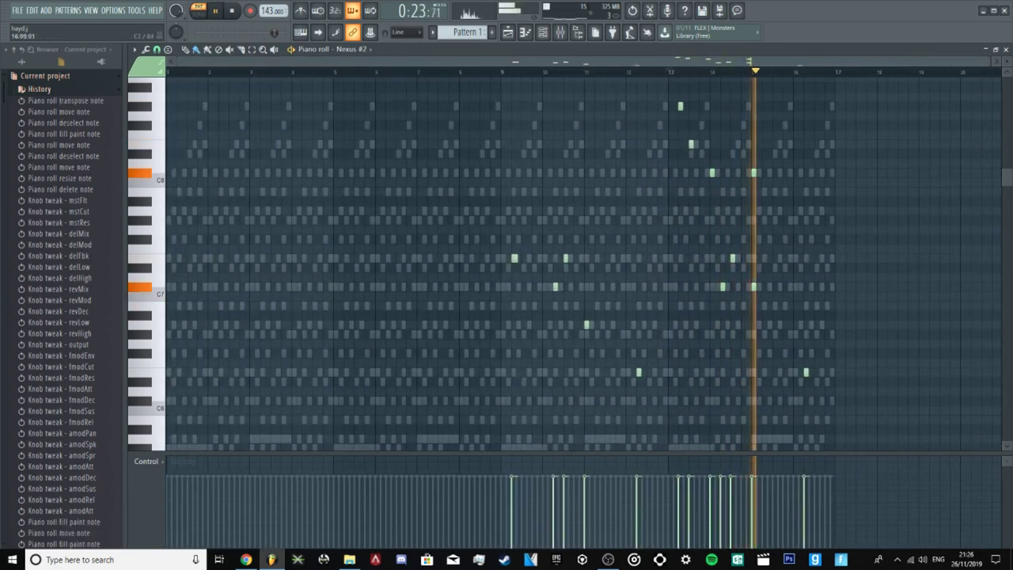
Step: Stop playback and place a G#8 note at the start of bar 16
{"action": "scroll", "coordinate": [835, 293], "scroll_direction": "up", "scroll_amount": 4}
{"action": "key", "text": "space"}
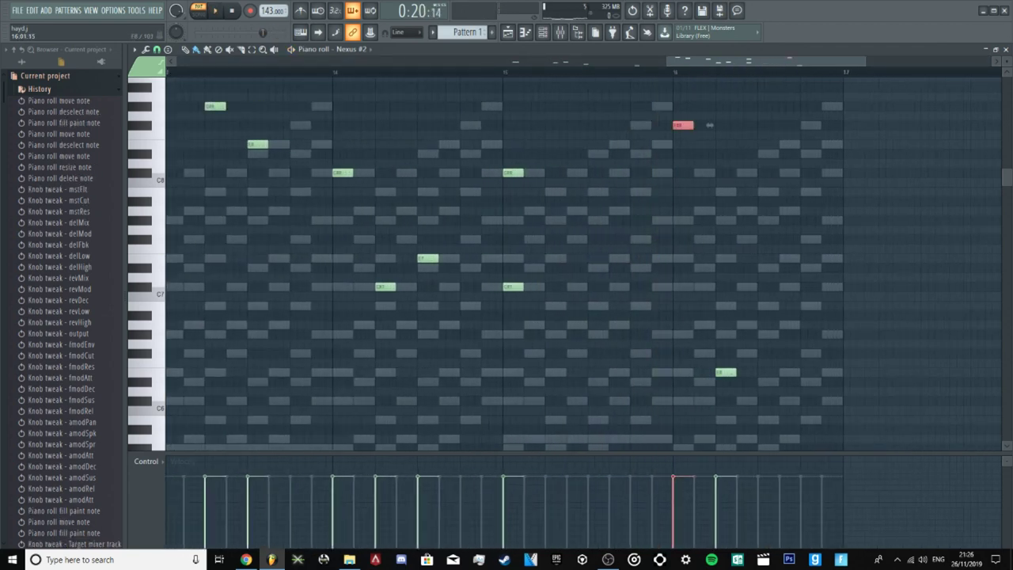
{"action": "left_click_drag", "start_coordinate": [710, 106], "coordinate": [713, 106]}
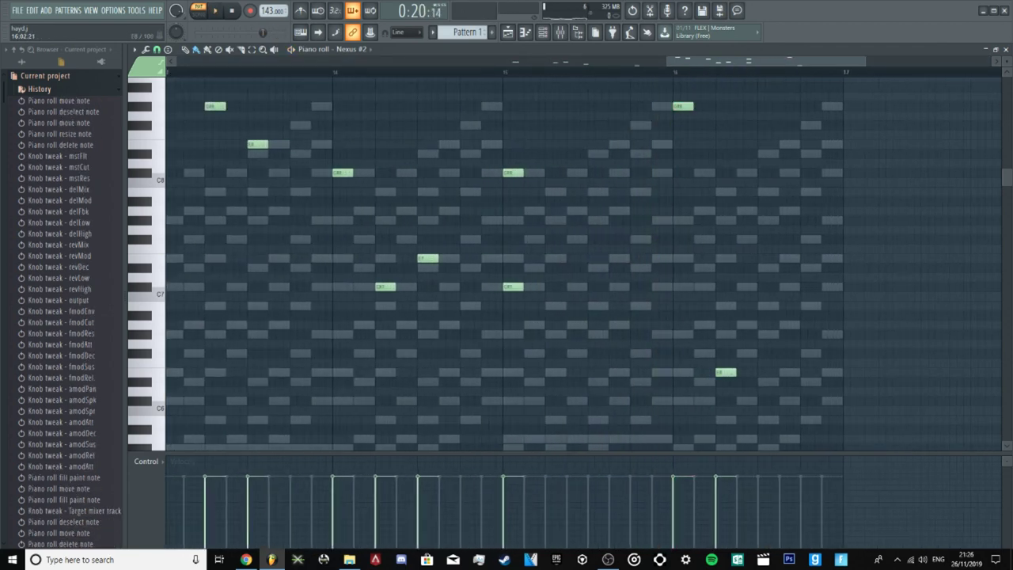
Step: Add a B7 note on beat 2 of bar 16 and move the bar's E6 note to E7 on beat 3
{"action": "scroll", "coordinate": [746, 238], "scroll_direction": "up", "scroll_amount": 3}
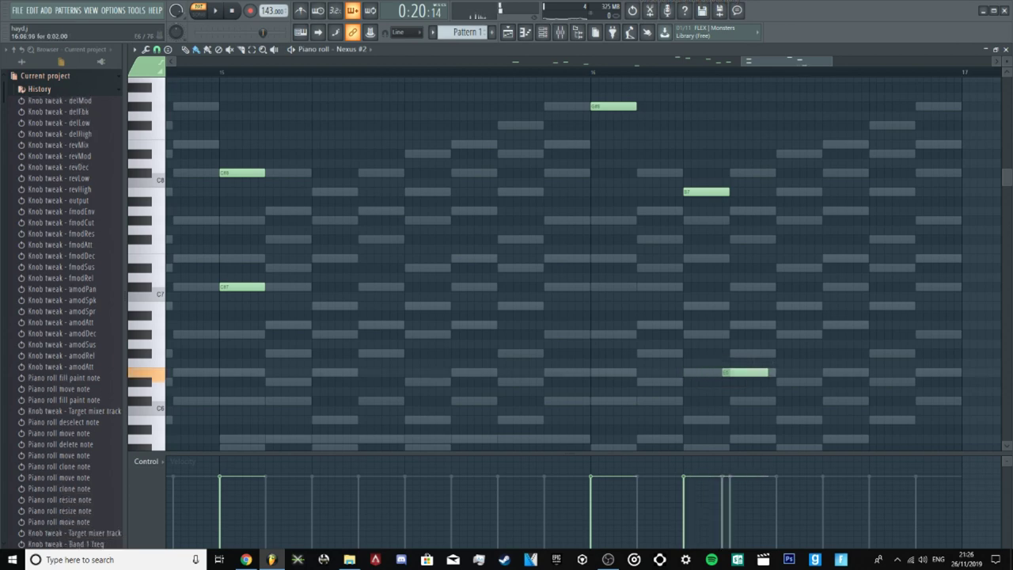
{"action": "scroll", "coordinate": [831, 360], "scroll_direction": "down", "scroll_amount": 5}
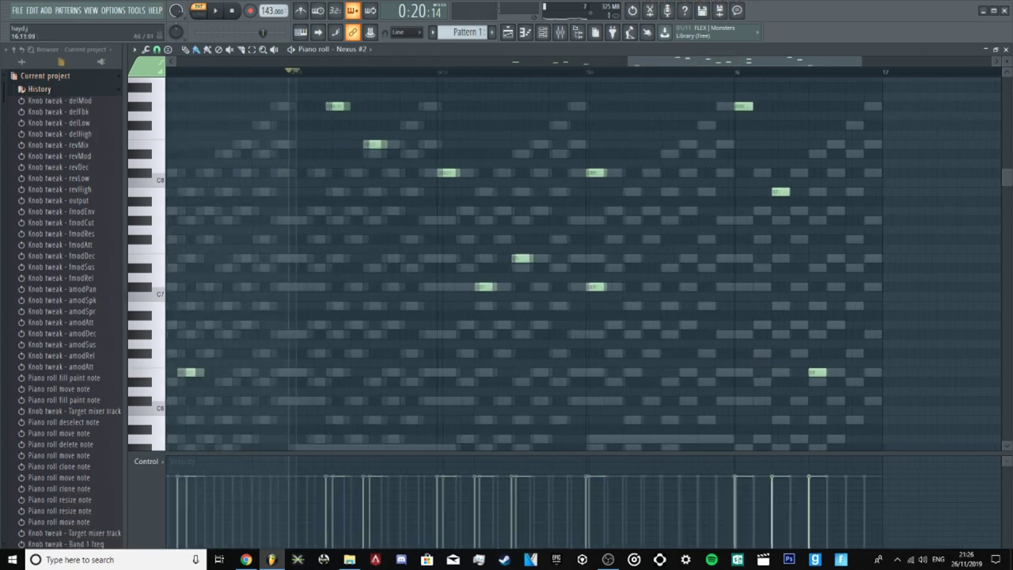
{"action": "key", "text": "space"}
{"action": "scroll", "coordinate": [835, 353], "scroll_direction": "down", "scroll_amount": 3}
{"action": "scroll", "coordinate": [844, 353], "scroll_direction": "up", "scroll_amount": 3}
{"action": "left_click_drag", "start_coordinate": [806, 365], "coordinate": [821, 374]}
{"action": "scroll", "coordinate": [821, 371], "scroll_direction": "up", "scroll_amount": 2}
{"action": "key", "text": "ctrl+Up"}
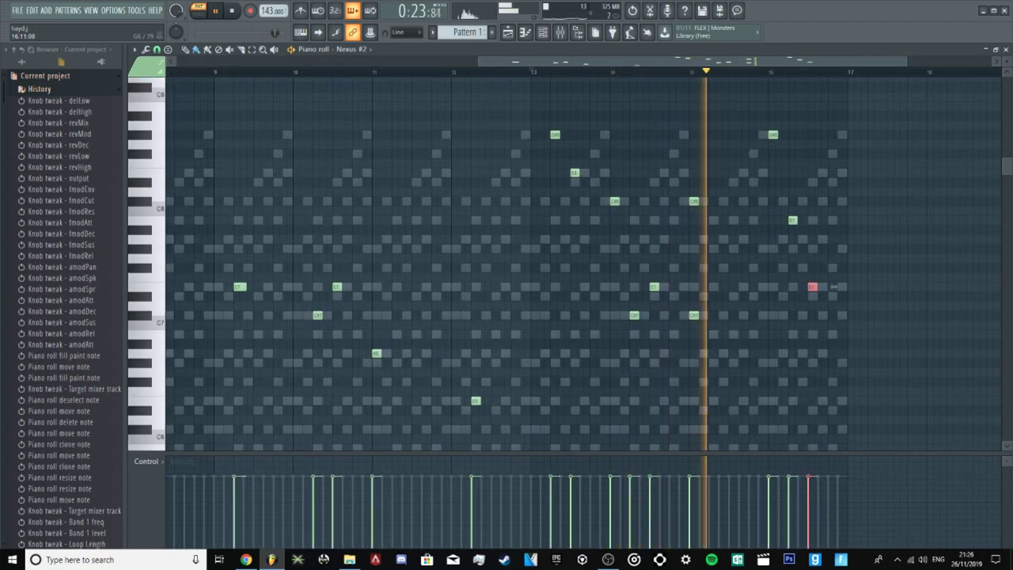
{"action": "left_click", "coordinate": [820, 323], "text": "ctrl"}
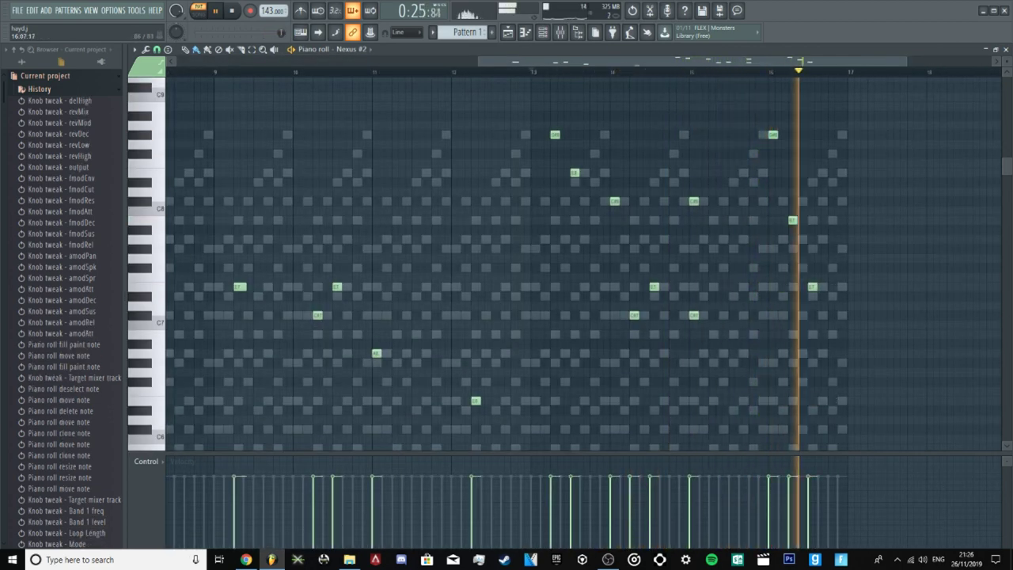
Step: Change the second note of bar 16 to C#8 and the bar's first note to E8
{"action": "scroll", "coordinate": [818, 324], "scroll_direction": "up", "scroll_amount": 3}
{"action": "scroll", "coordinate": [815, 308], "scroll_direction": "down", "scroll_amount": 3}
{"action": "scroll", "coordinate": [792, 237], "scroll_direction": "down", "scroll_amount": 2}
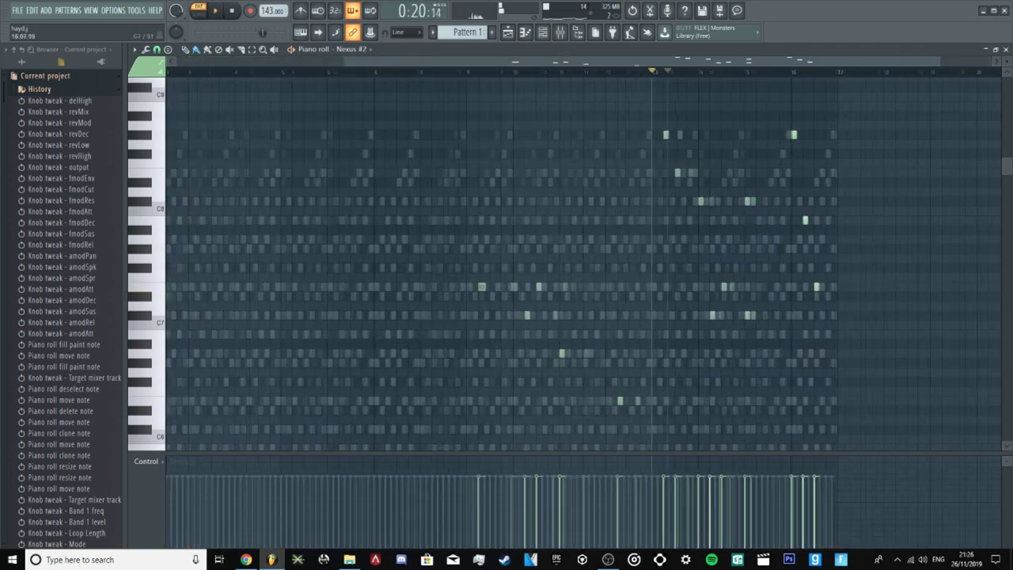
{"action": "scroll", "coordinate": [792, 237], "scroll_direction": "up", "scroll_amount": 3}
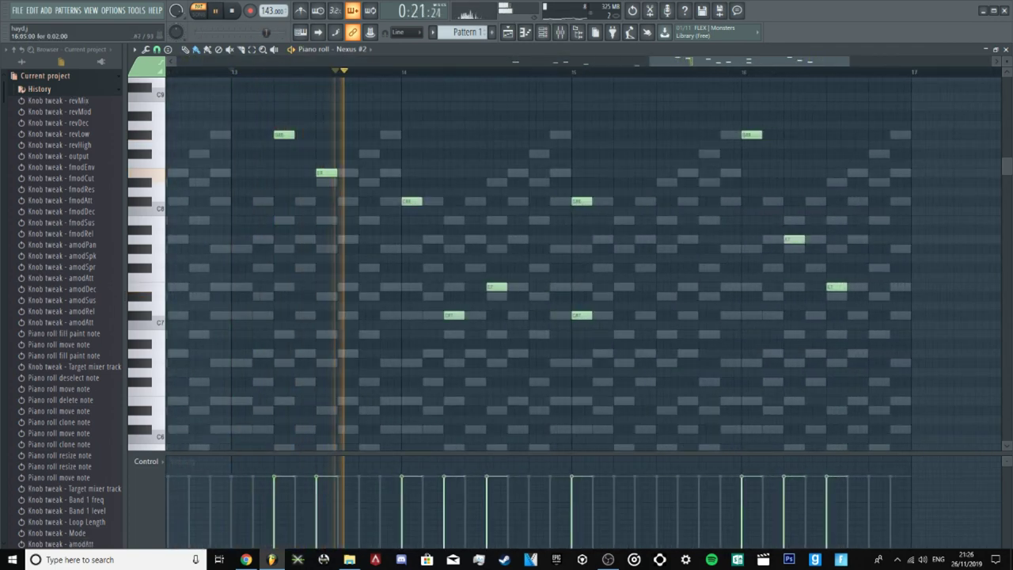
{"action": "left_click_drag", "start_coordinate": [793, 230], "coordinate": [793, 201]}
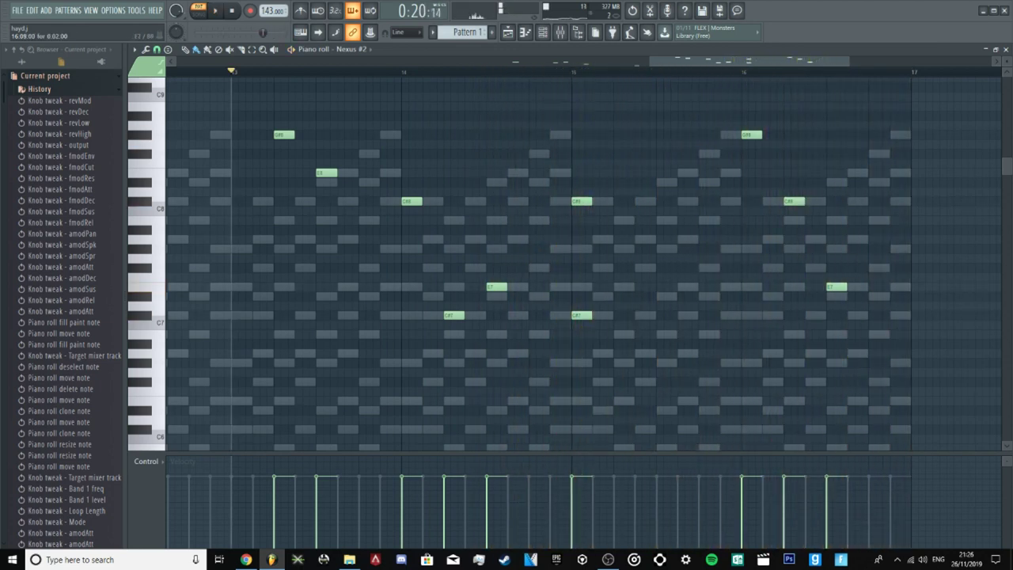
{"action": "left_click_drag", "start_coordinate": [753, 134], "coordinate": [753, 173]}
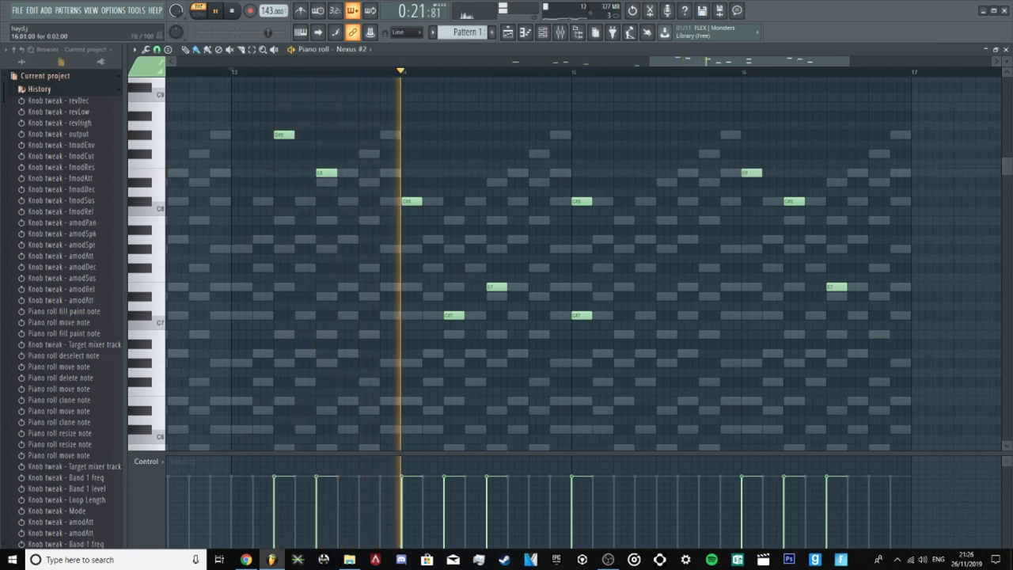
Step: Move the last two notes of bar 16 one beat later and set the middle note to A7
{"action": "scroll", "coordinate": [754, 219], "scroll_direction": "down", "scroll_amount": 1}
{"action": "scroll", "coordinate": [756, 220], "scroll_direction": "down", "scroll_amount": 2}
{"action": "scroll", "coordinate": [754, 226], "scroll_direction": "up", "scroll_amount": 3}
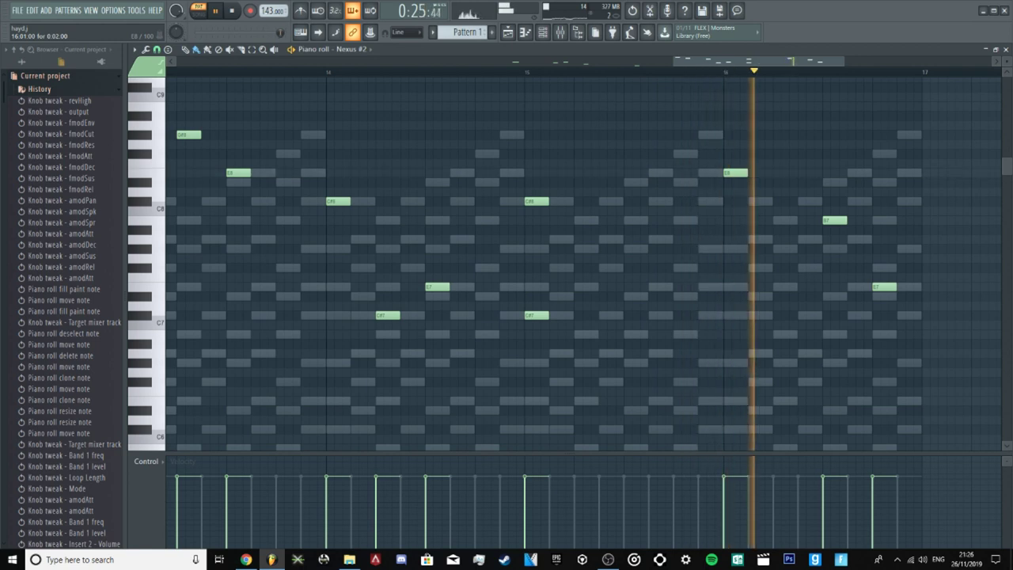
{"action": "left_click_drag", "start_coordinate": [835, 221], "coordinate": [835, 239]}
{"action": "key", "text": "space"}
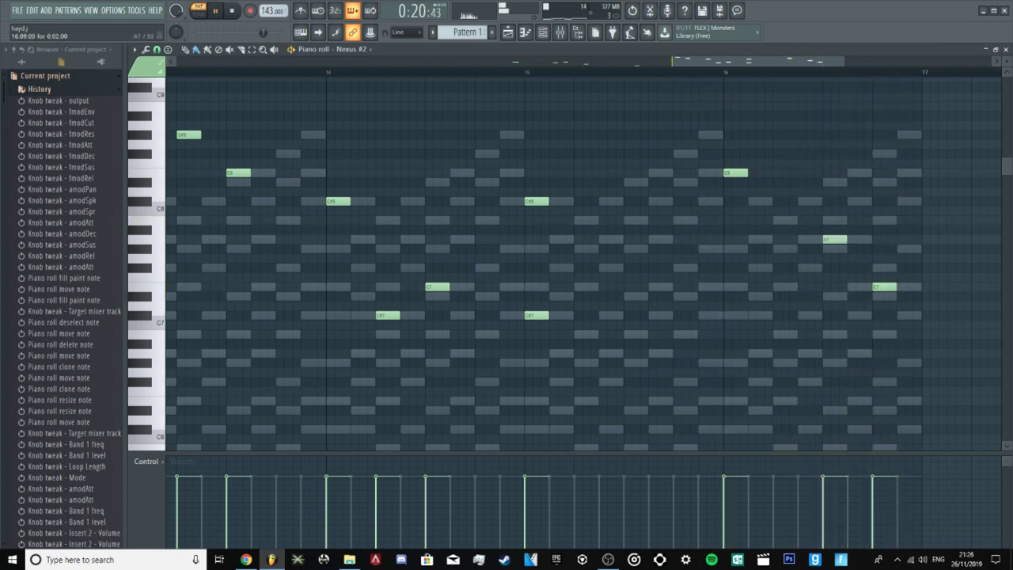
Step: Play the Nexus #2 melody from the start of bar 16 to check its ending
{"action": "key", "text": "space"}
{"action": "left_click", "coordinate": [724, 72]}
{"action": "key", "text": "space"}
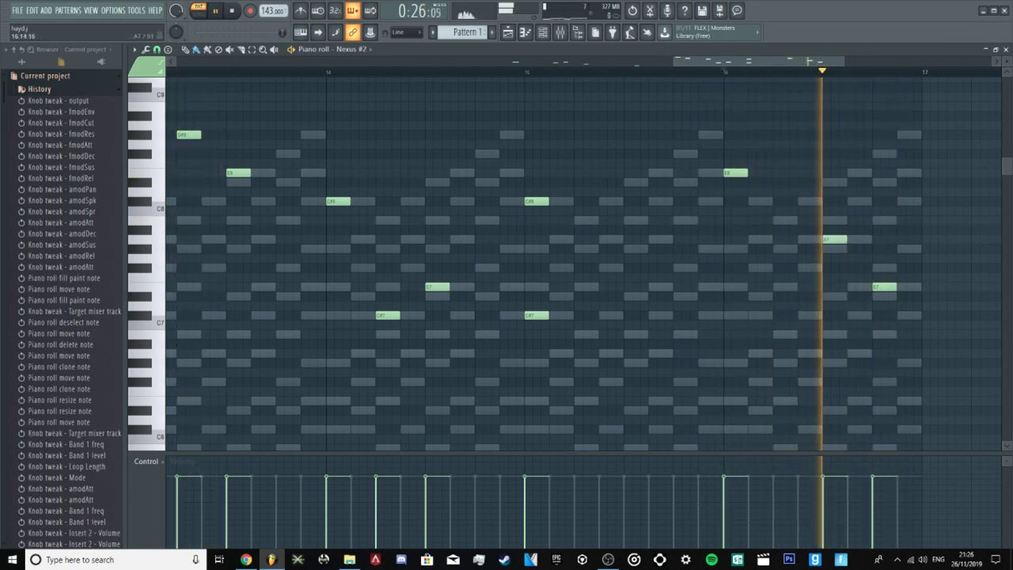
{"action": "scroll", "coordinate": [880, 254], "scroll_direction": "down", "scroll_amount": 3}
{"action": "key", "text": "space"}
{"action": "scroll", "coordinate": [872, 268], "scroll_direction": "down", "scroll_amount": 3}
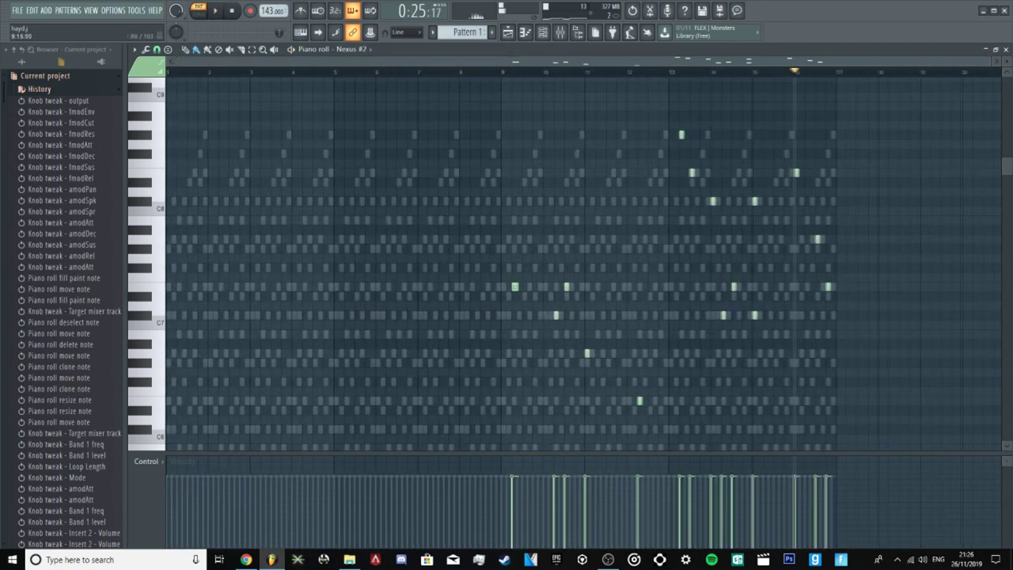
Step: Place Pattern 1 at bar 1 on Track 1 of the playlist and split it by channel
{"action": "left_click", "coordinate": [508, 33]}
{"action": "left_click_drag", "start_coordinate": [449, 93], "coordinate": [276, 93]}
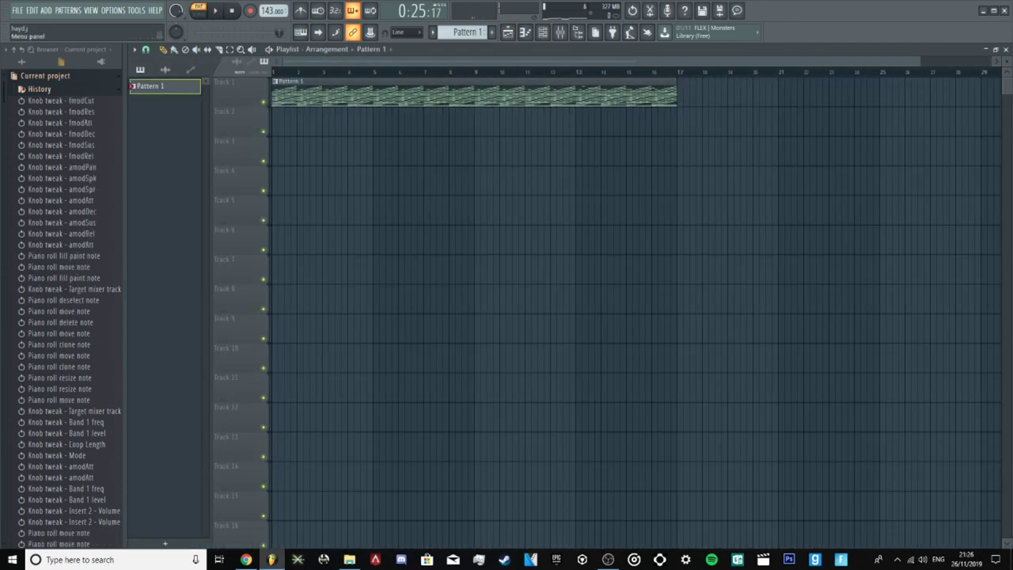
{"action": "left_click", "coordinate": [68, 10]}
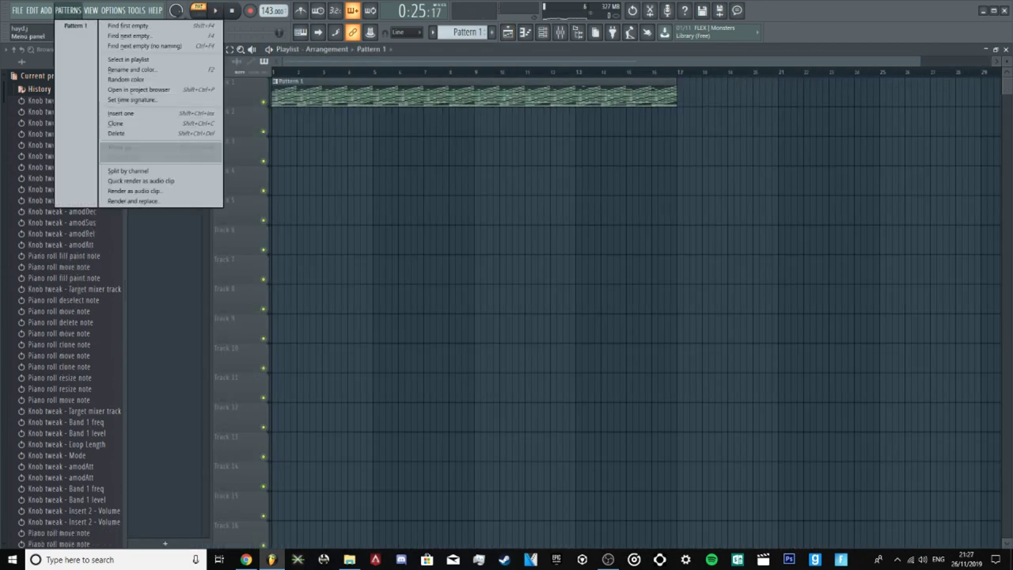
{"action": "left_click", "coordinate": [133, 172]}
Step: Delete the Snare clip from the playlist and move the Nexus clip to Track 2, keeping Nexus #2 on Track 1
{"action": "mouse_move", "coordinate": [419, 120]}
{"action": "left_mouse_down"}
{"action": "mouse_move", "coordinate": [420, 151]}
{"action": "mouse_move", "coordinate": [420, 120]}
{"action": "left_mouse_up"}
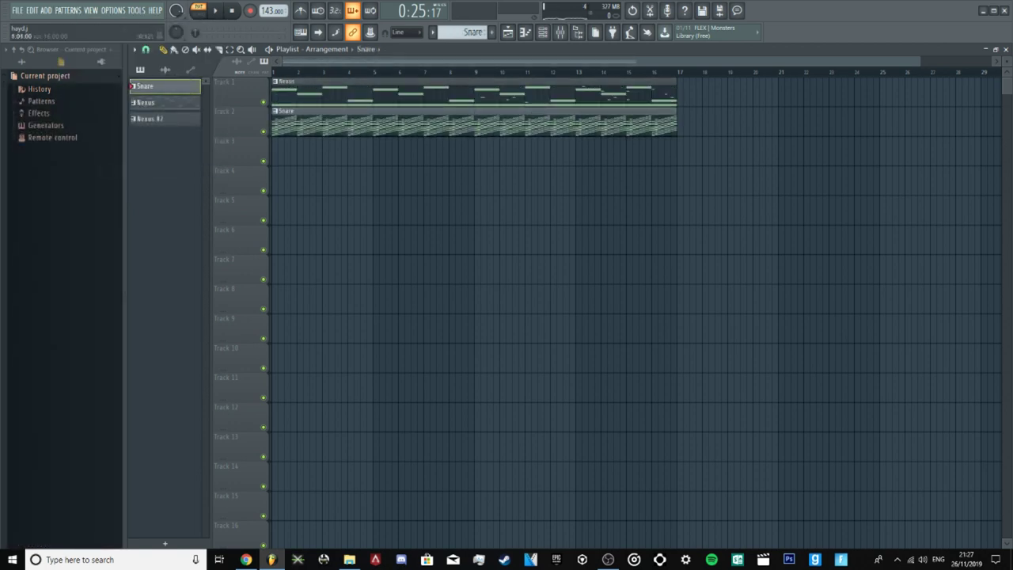
{"action": "left_click_drag", "start_coordinate": [507, 121], "coordinate": [519, 182]}
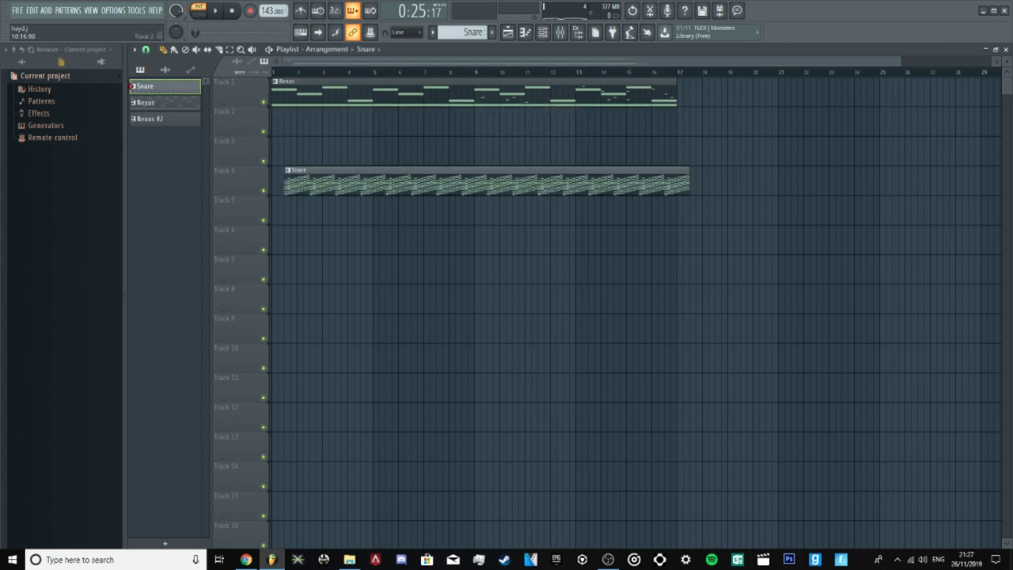
{"action": "left_click_drag", "start_coordinate": [513, 92], "coordinate": [513, 122]}
{"action": "right_click", "coordinate": [513, 182]}
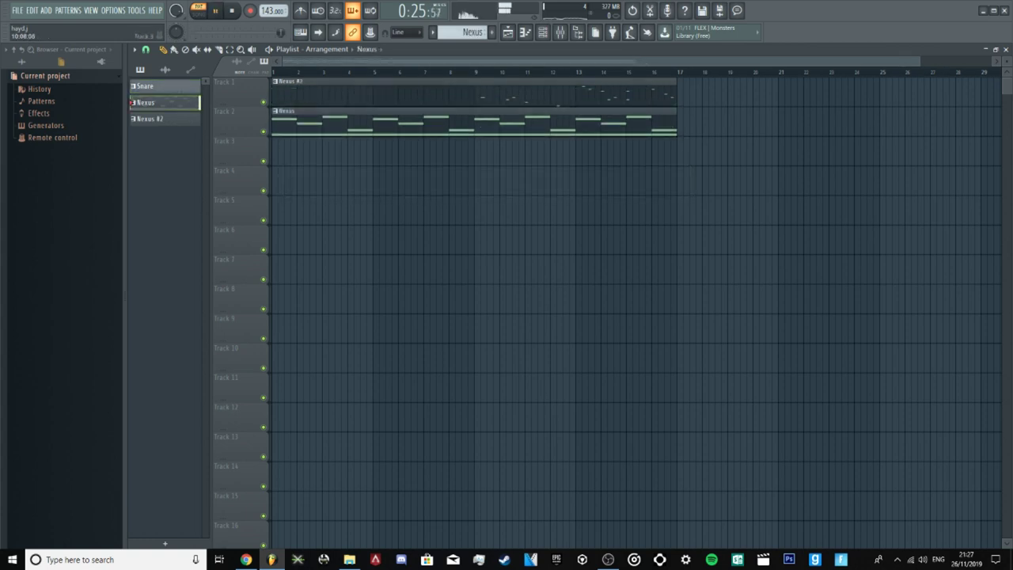
Step: Switch playback to song mode and play the arrangement
{"action": "left_click", "coordinate": [198, 11]}
{"action": "key", "text": "space"}
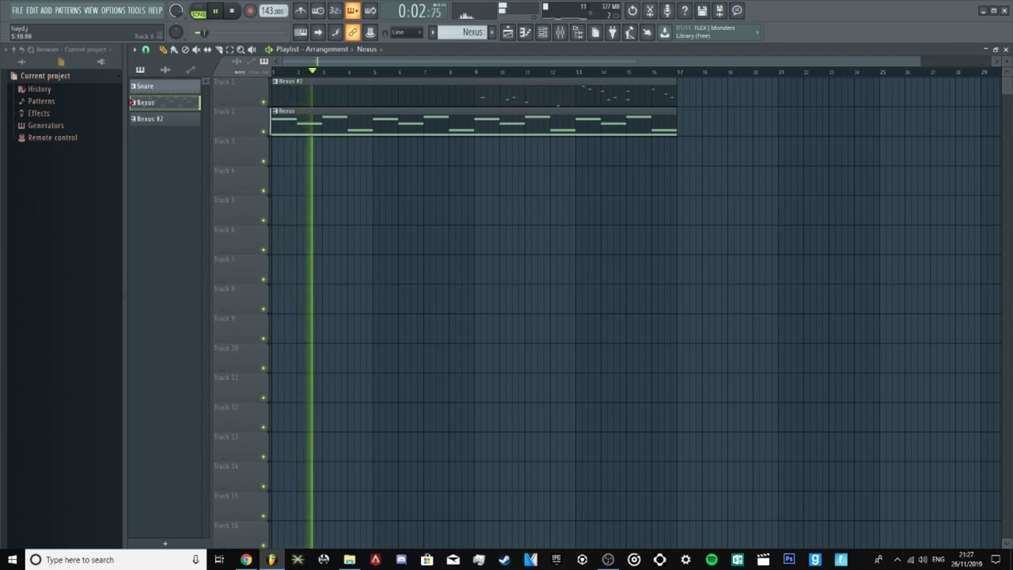
Step: Duplicate the Nexus and Nexus #2 clips in the playlist so that the copies start at bar 17
{"action": "scroll", "coordinate": [501, 186], "scroll_direction": "down", "scroll_amount": 1}
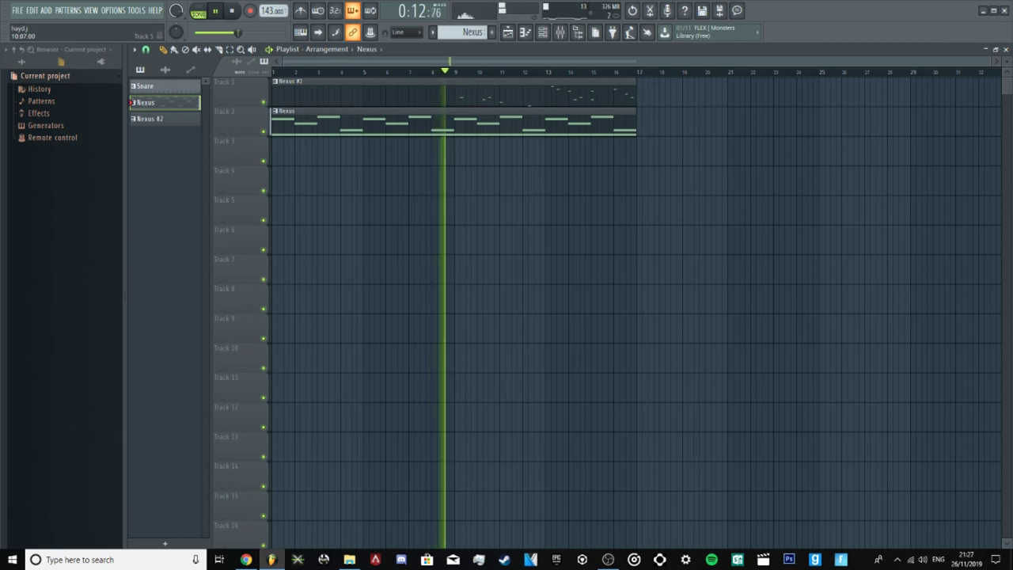
{"action": "key", "text": "ctrl+a"}
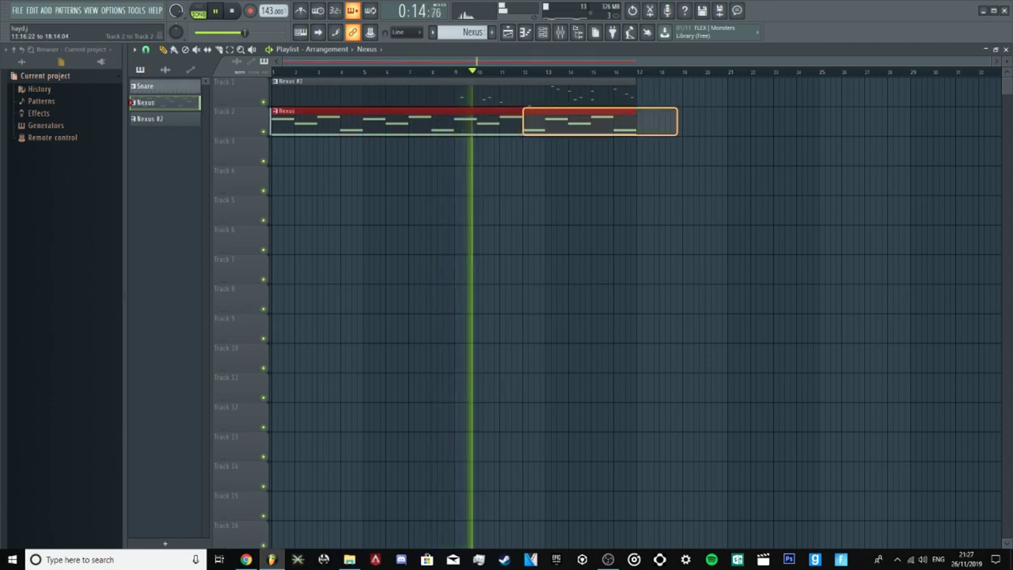
{"action": "key", "text": "ctrl+b"}
{"action": "key", "text": "ctrl+d"}
{"action": "scroll", "coordinate": [525, 150], "scroll_direction": "down", "scroll_amount": 1}
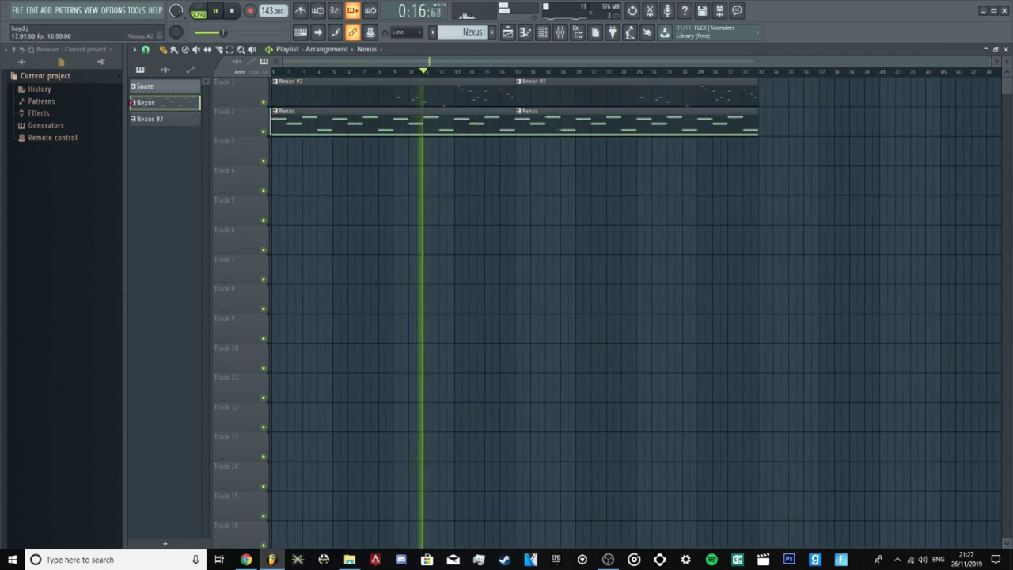
Step: Trim the second Nexus #2 clip to its last eight bars at bar 17, duplicate it at bar 25, and stop playback
{"action": "mouse_move", "coordinate": [517, 94]}
{"action": "left_mouse_down"}
{"action": "mouse_move", "coordinate": [637, 94]}
{"action": "mouse_move", "coordinate": [536, 92]}
{"action": "left_mouse_up"}
{"action": "left_click", "coordinate": [536, 92], "text": "ctrl"}
{"action": "key", "text": "ctrl+b"}
{"action": "key", "text": "ctrl+b"}
{"action": "key", "text": "ctrl+d"}
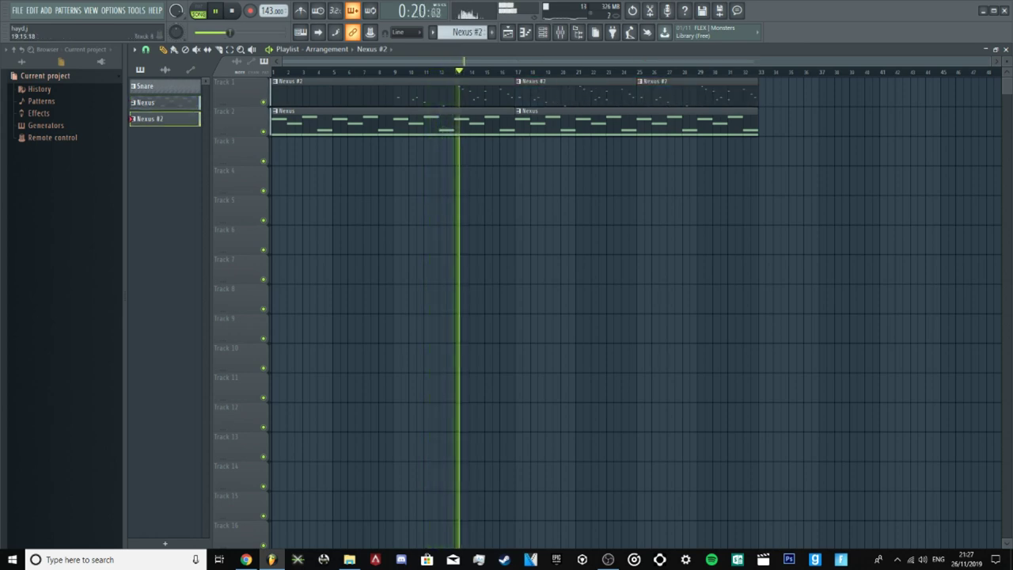
{"action": "scroll", "coordinate": [475, 180], "scroll_direction": "up", "scroll_amount": 2}
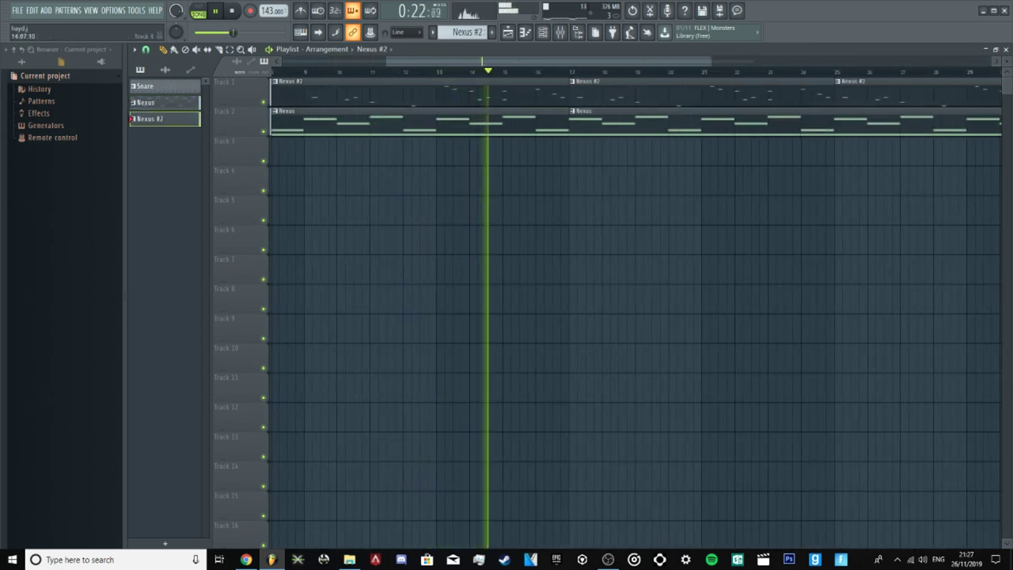
{"action": "scroll", "coordinate": [476, 181], "scroll_direction": "down", "scroll_amount": 3}
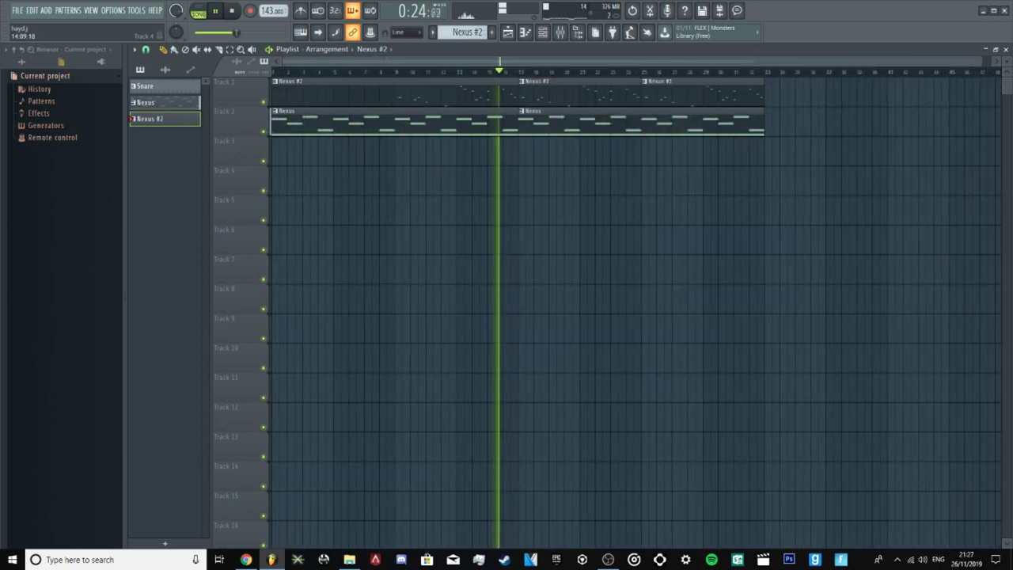
{"action": "key", "text": "space"}
{"action": "scroll", "coordinate": [633, 301], "scroll_direction": "up", "scroll_amount": 2}
{"action": "scroll", "coordinate": [392, 96], "scroll_direction": "down", "scroll_amount": 4}
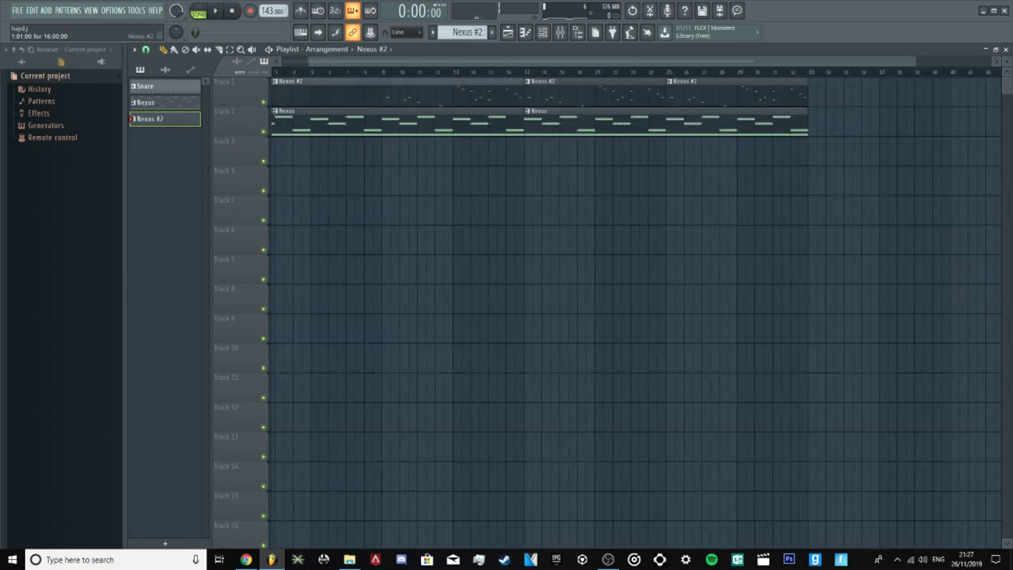
Step: Examine the Nexus #2 notes in the piano roll, highlighting the groups in bars 9–12 and 13–16, and return to the playlist
{"action": "double_click", "coordinate": [392, 95]}
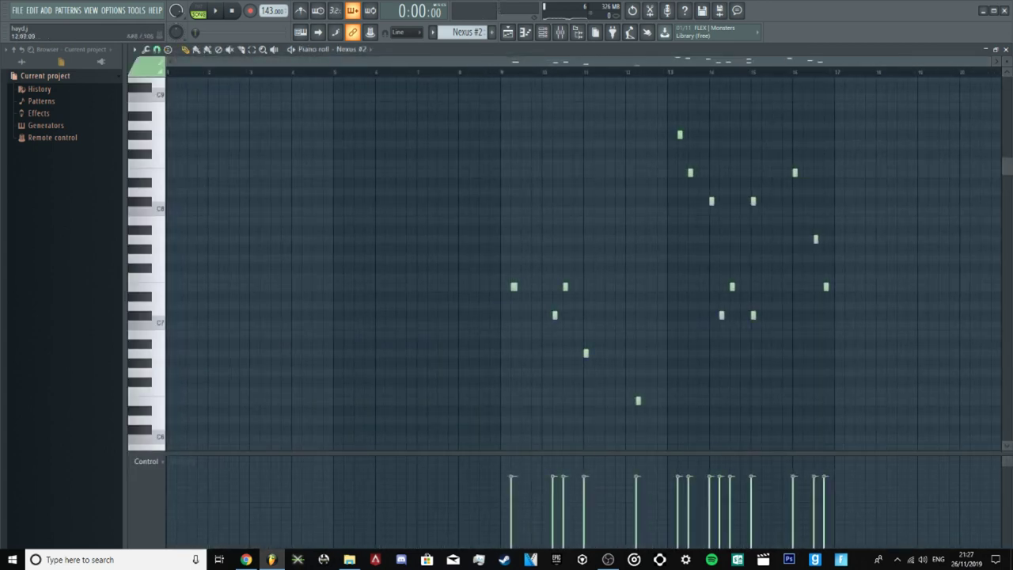
{"action": "left_click_drag", "start_coordinate": [407, 158], "coordinate": [657, 343]}
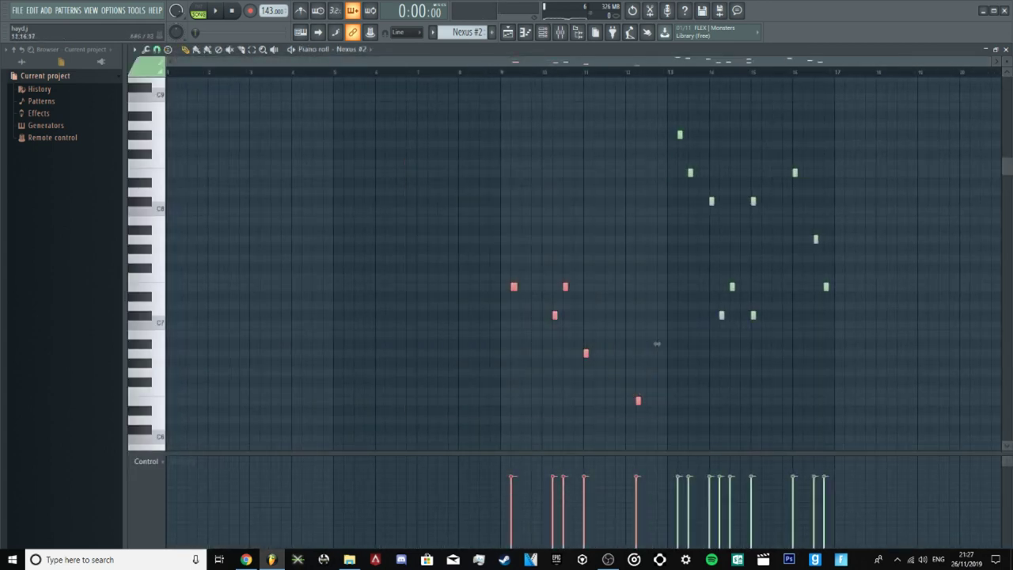
{"action": "left_click", "coordinate": [657, 344], "text": "ctrl"}
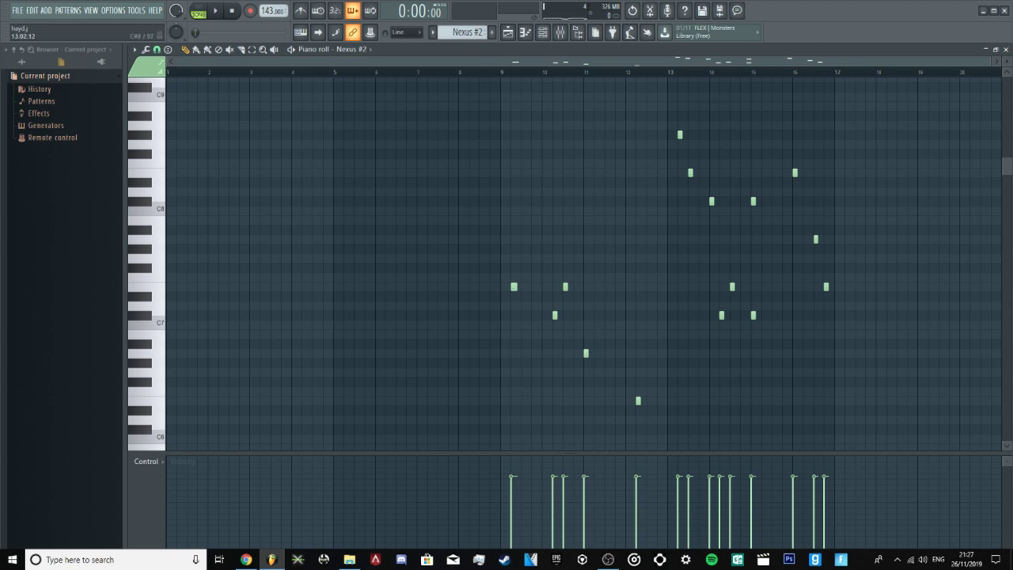
{"action": "left_click_drag", "start_coordinate": [622, 139], "coordinate": [936, 245]}
{"action": "left_click", "coordinate": [933, 255], "text": "ctrl"}
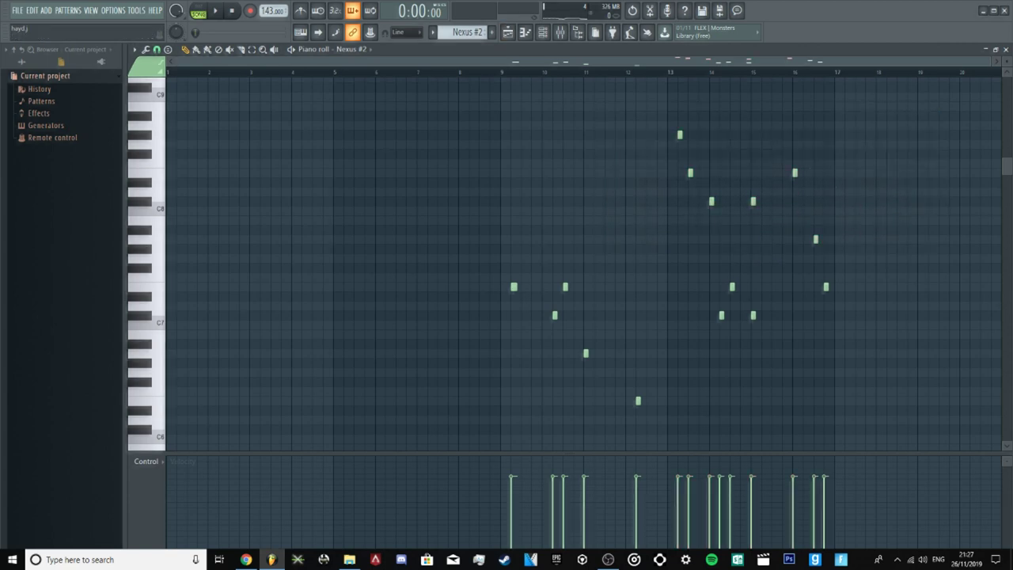
{"action": "left_click", "coordinate": [508, 32]}
{"action": "left_click", "coordinate": [991, 14]}
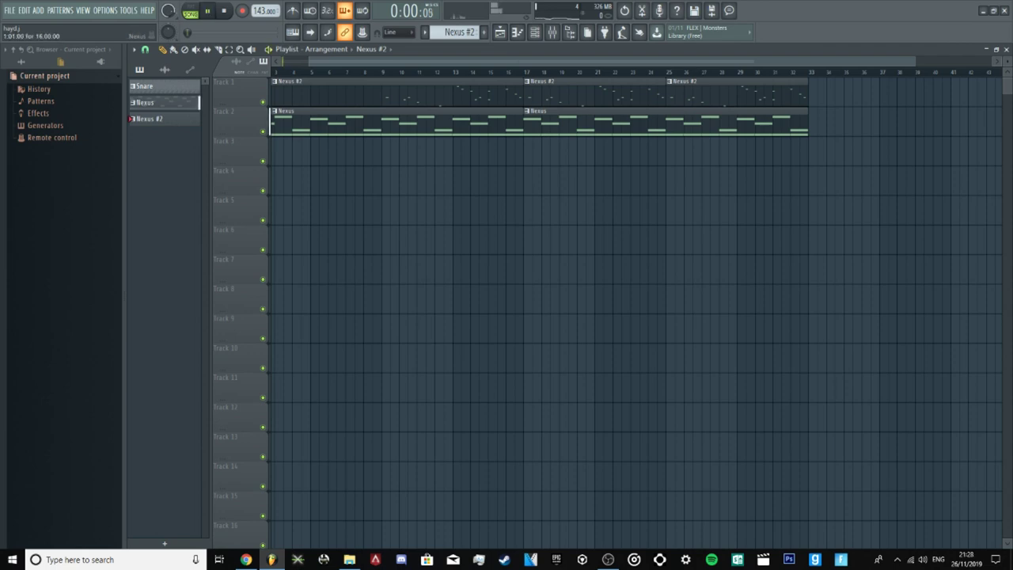
Step: Stop playback, add Gross Beat to the first effect slot of the Master mixer track, and load its Momentary preset
{"action": "key", "text": "space"}
{"action": "left_click", "coordinate": [535, 31]}
{"action": "left_click", "coordinate": [552, 32]}
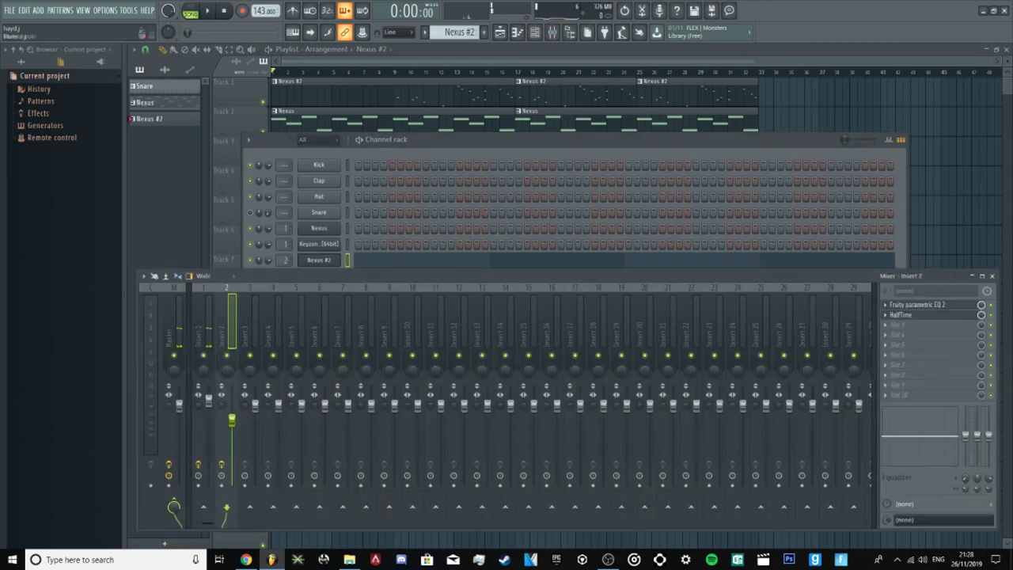
{"action": "left_click", "coordinate": [174, 325]}
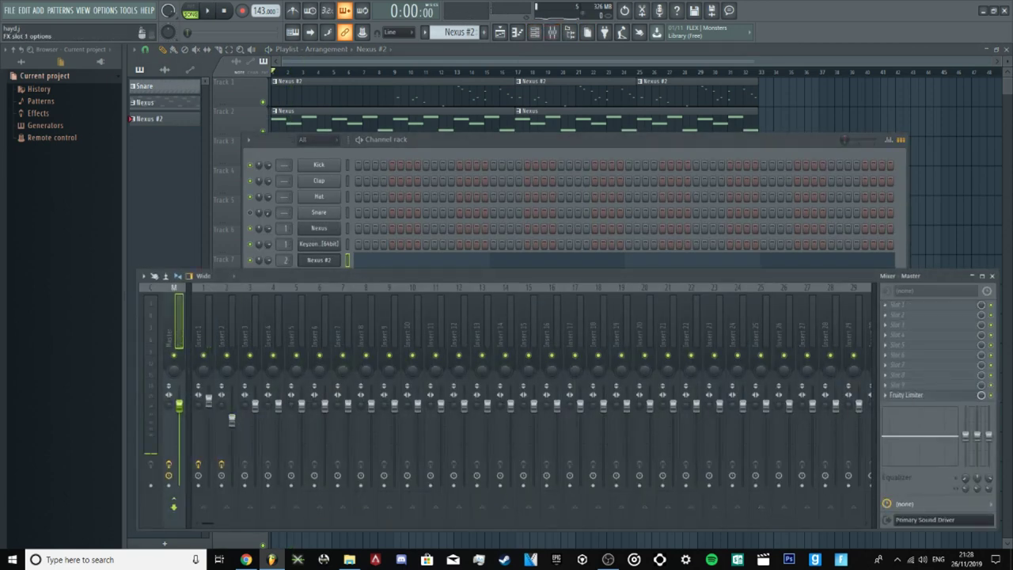
{"action": "left_click", "coordinate": [890, 306]}
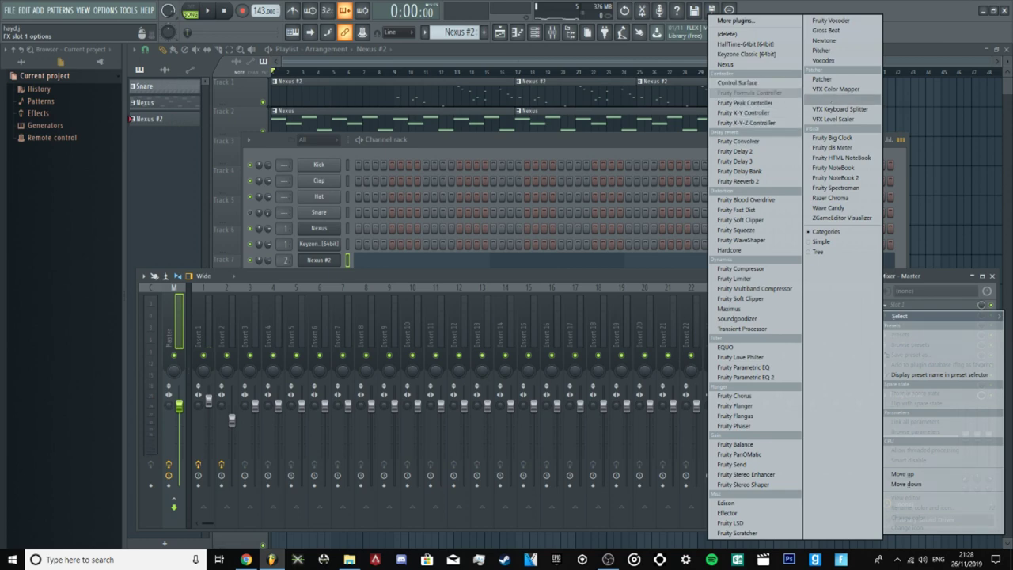
{"action": "left_click", "coordinate": [827, 30]}
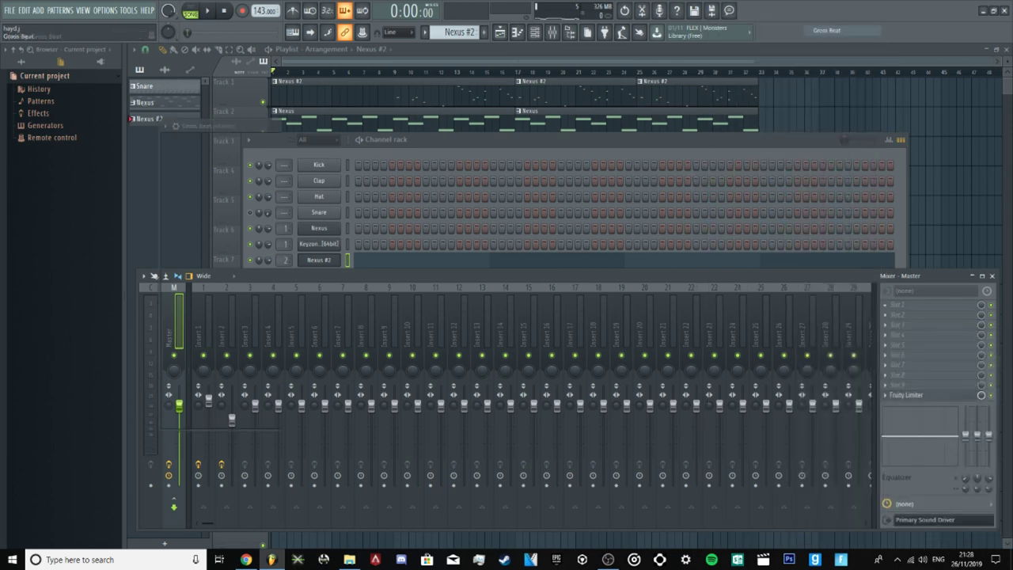
{"action": "left_click", "coordinate": [564, 126]}
{"action": "left_click", "coordinate": [590, 152]}
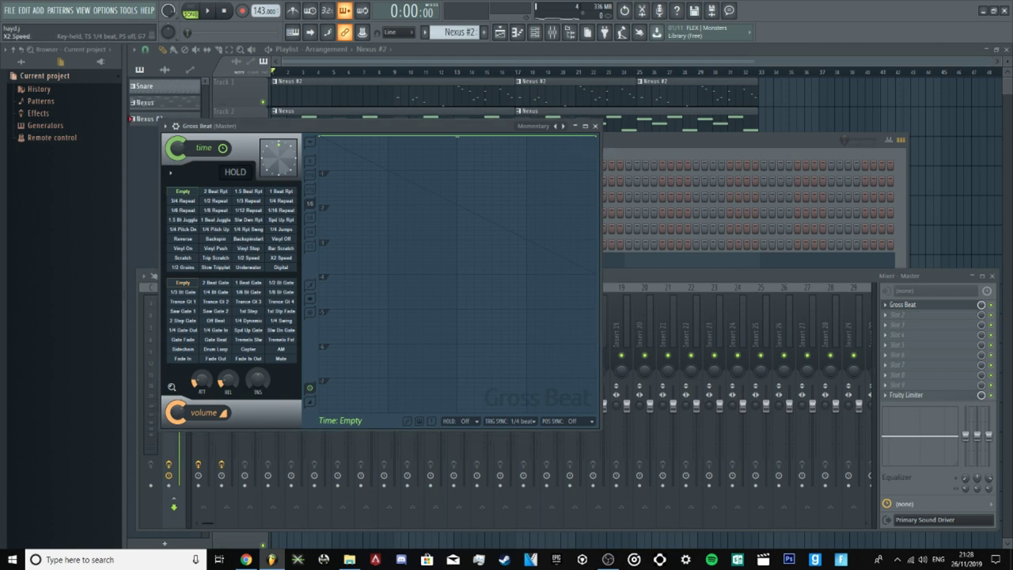
Step: Try Gross Beat's Reverse time effect on the Master and play the arrangement briefly
{"action": "left_click", "coordinate": [183, 239]}
{"action": "key", "text": "space"}
{"action": "key", "text": "F5"}
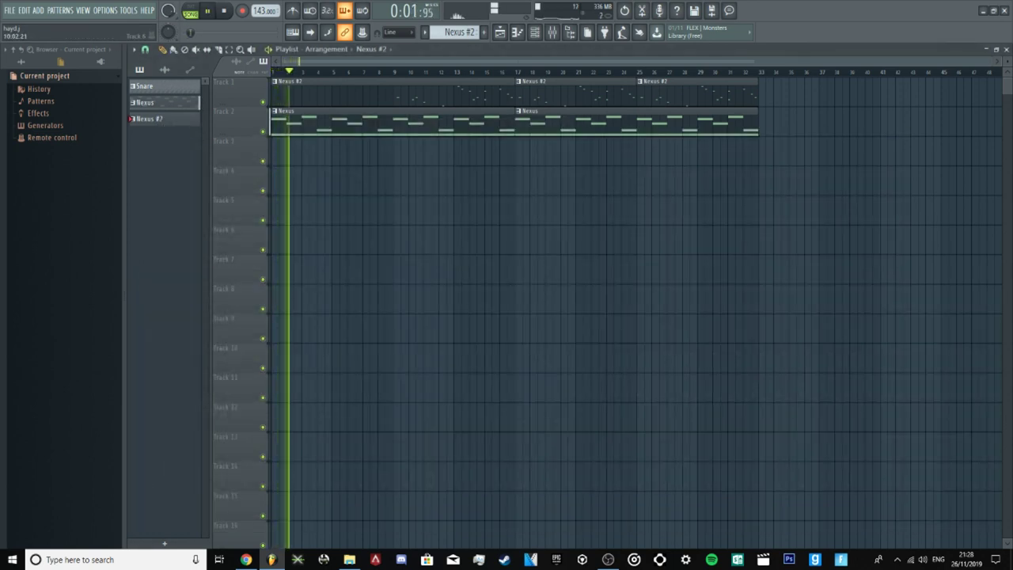
{"action": "key", "text": "space"}
Step: Set Gross Beat's time effect on the Master back to Empty, close the plugin, and hide the mixer
{"action": "key", "text": "F9"}
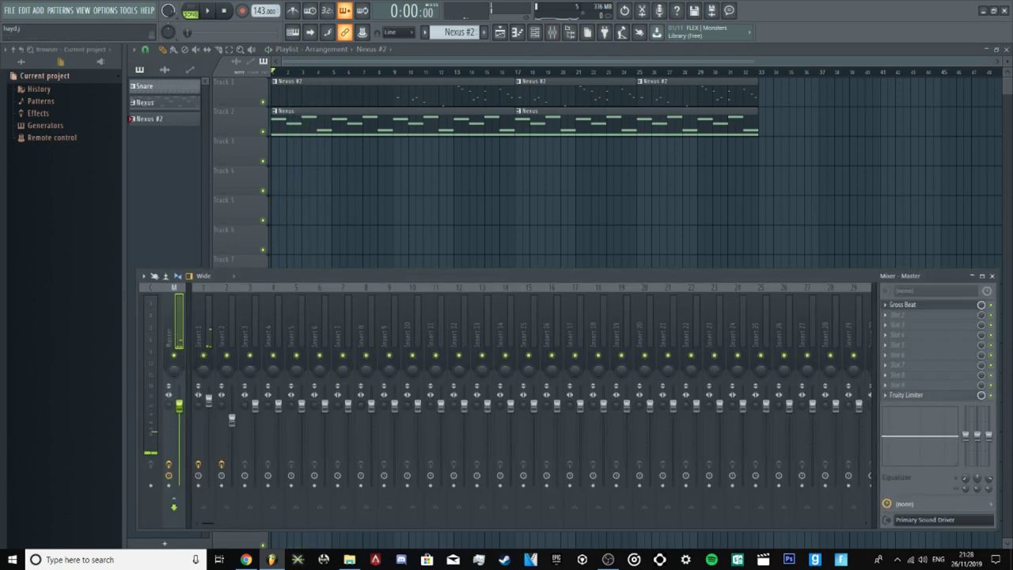
{"action": "left_click", "coordinate": [903, 304]}
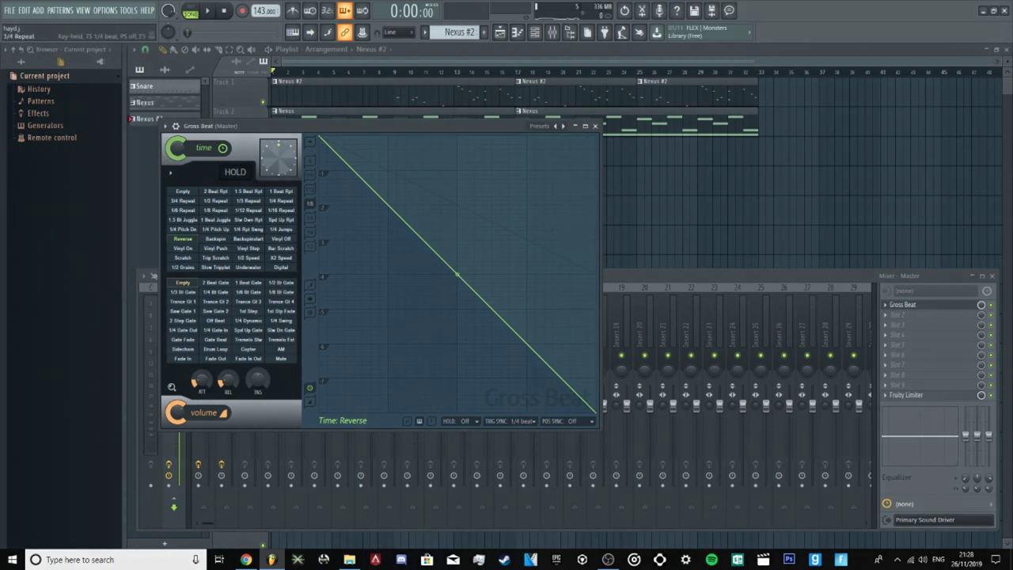
{"action": "left_click", "coordinate": [183, 191]}
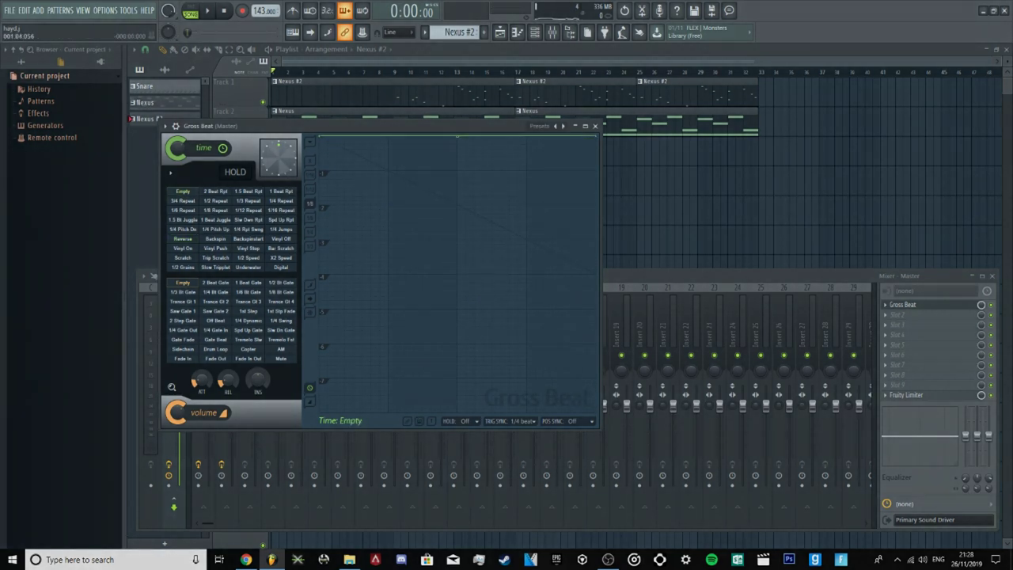
{"action": "left_click", "coordinate": [596, 125]}
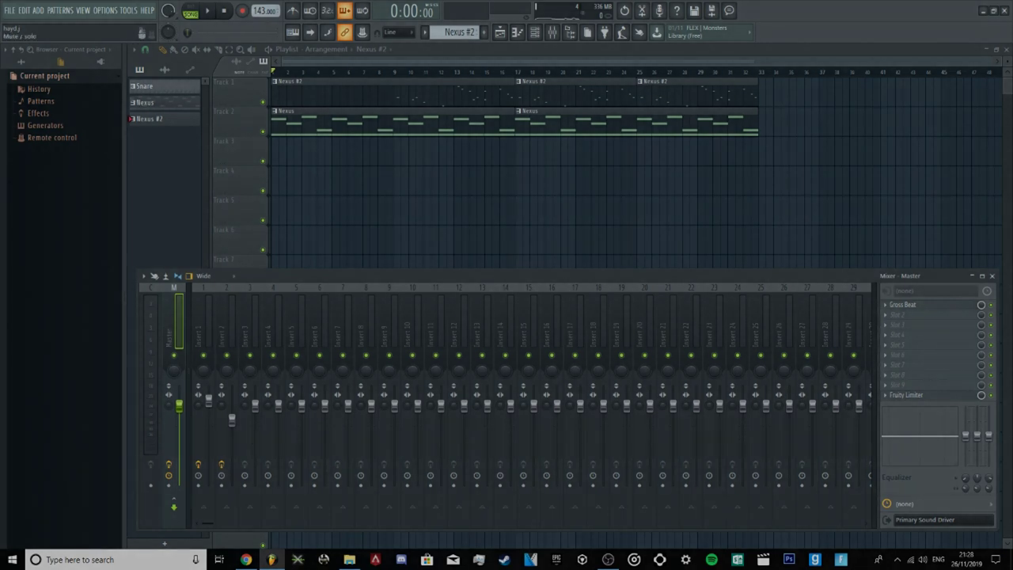
{"action": "left_click", "coordinate": [204, 326]}
{"action": "key", "text": "F9"}
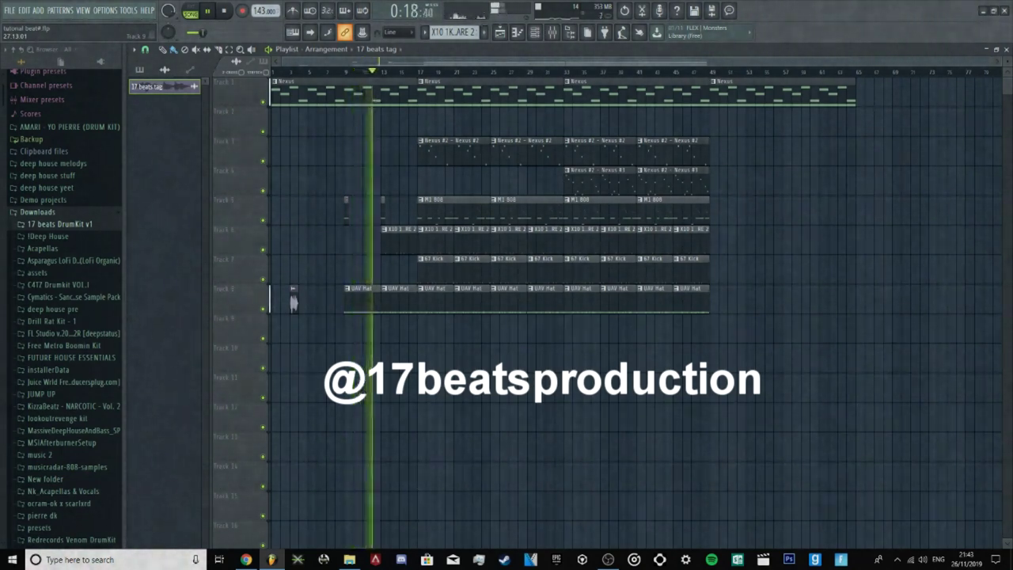
Step: Collapse the Downloads folder in the browser
{"action": "left_click", "coordinate": [38, 212]}
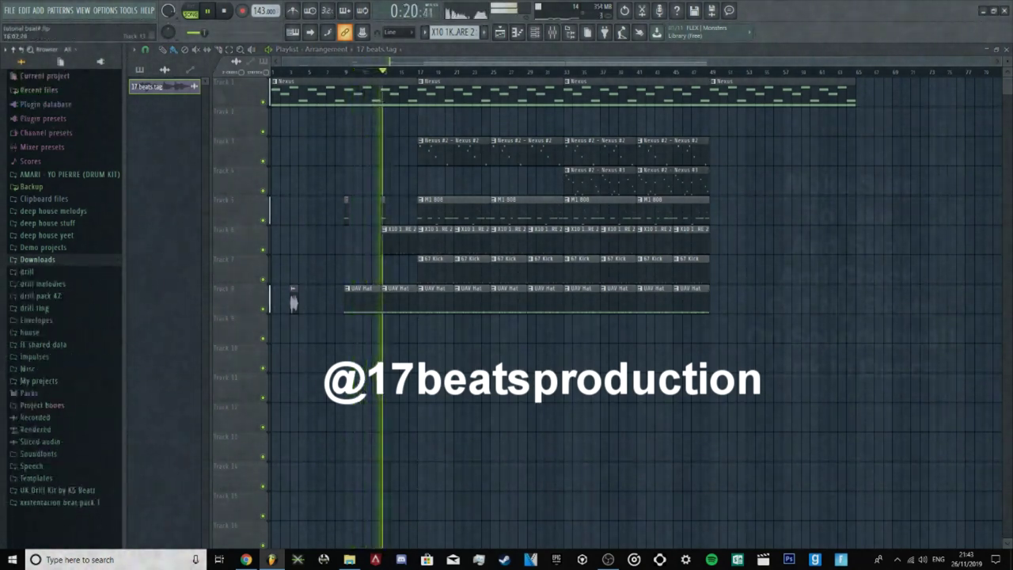